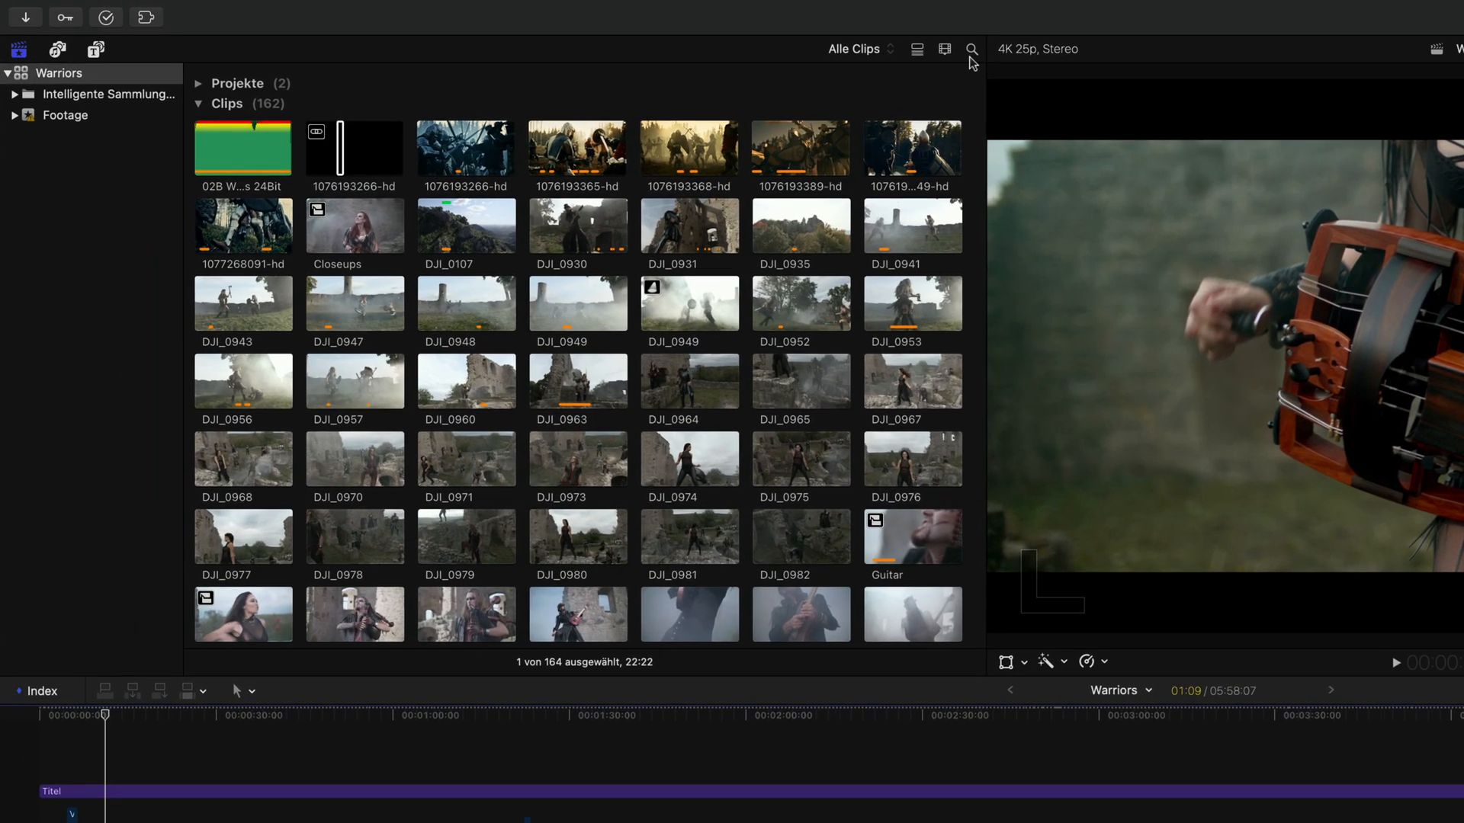
Step: Search the browser clips for "fehlt" and select the three missing-file clips in the results
left_click(972, 50)
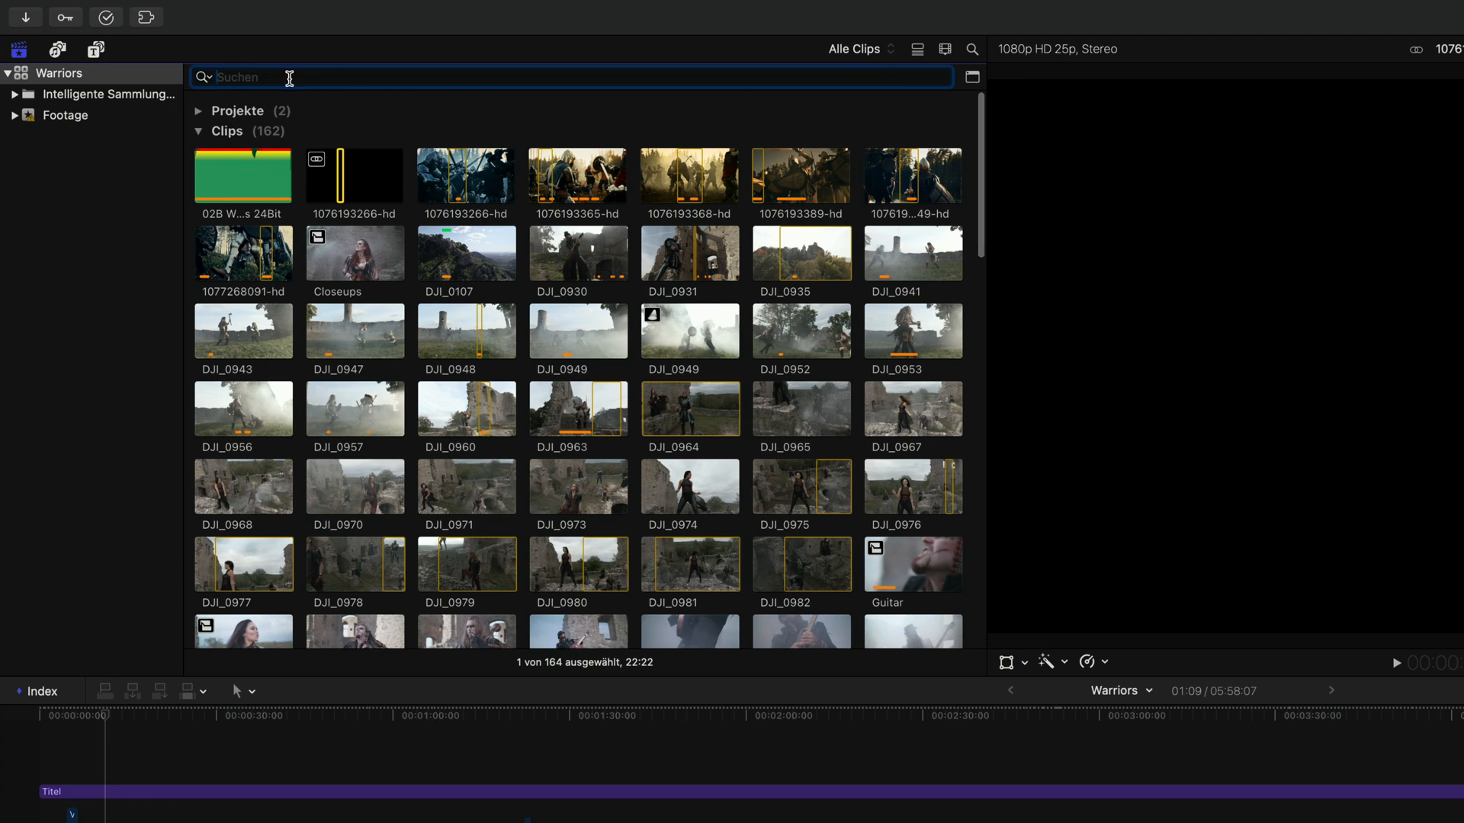
type("fehlt")
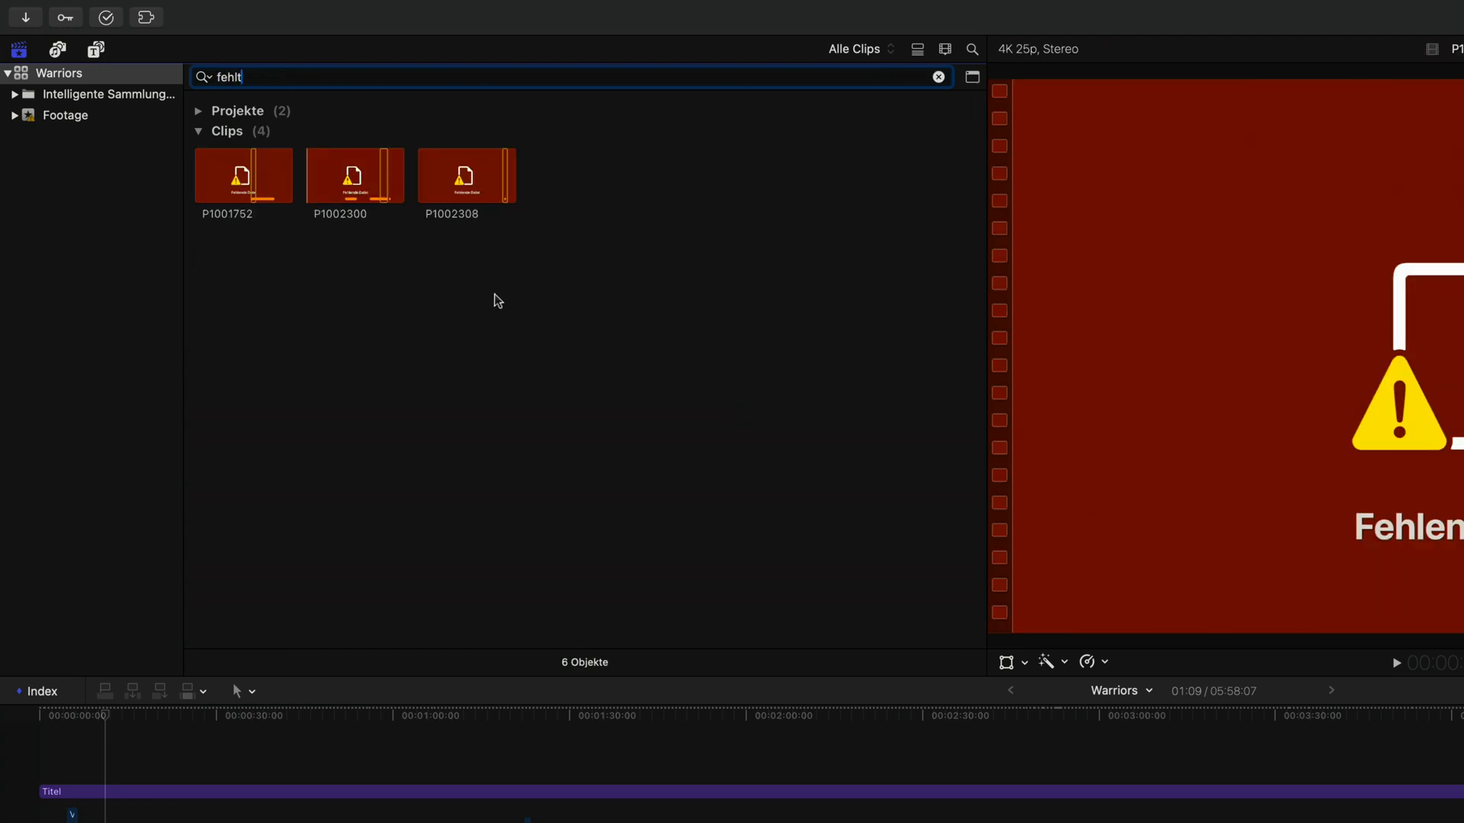
left_click_drag(550, 314, 228, 186)
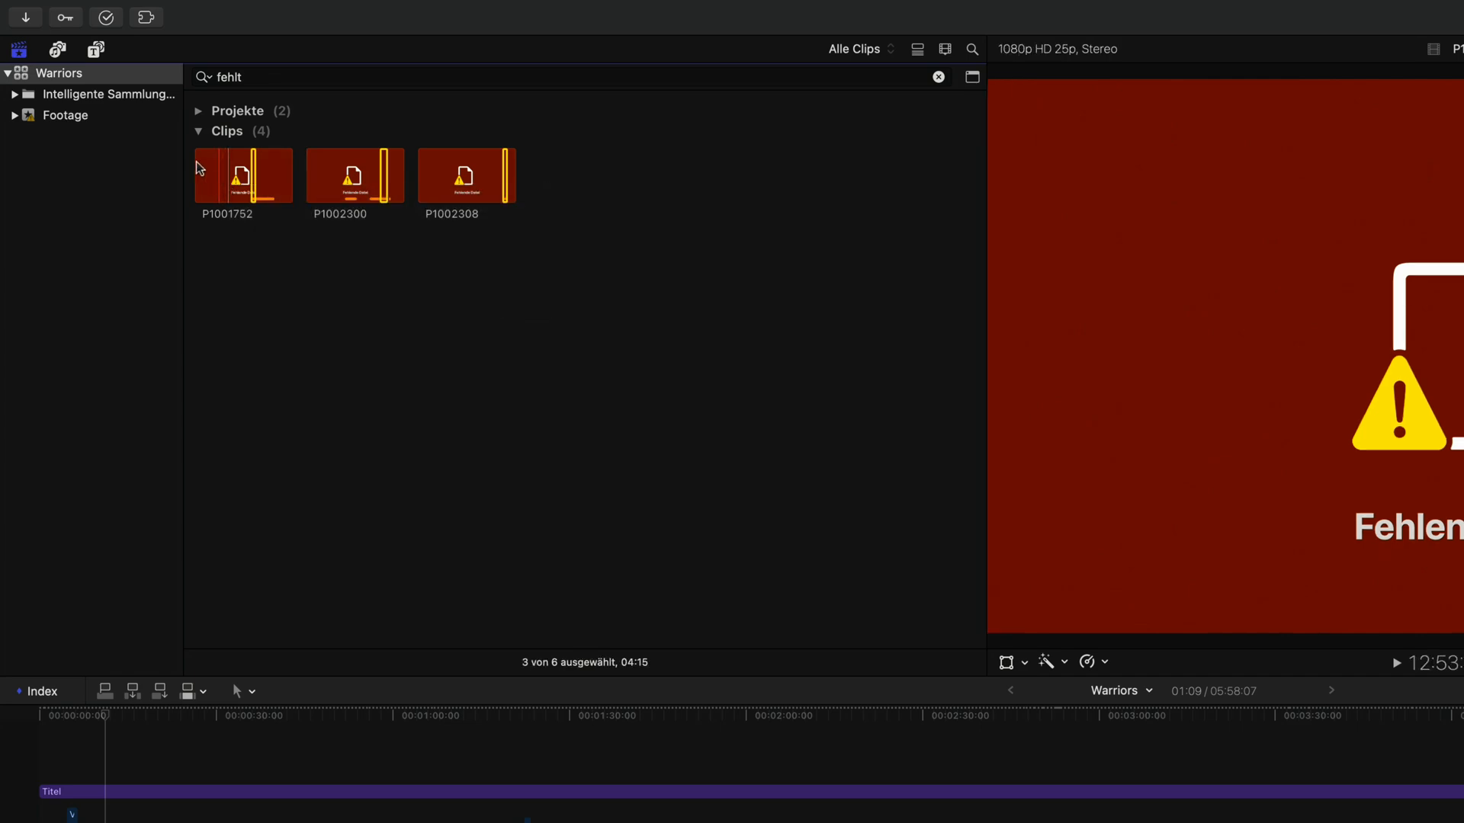
left_click(162, 9)
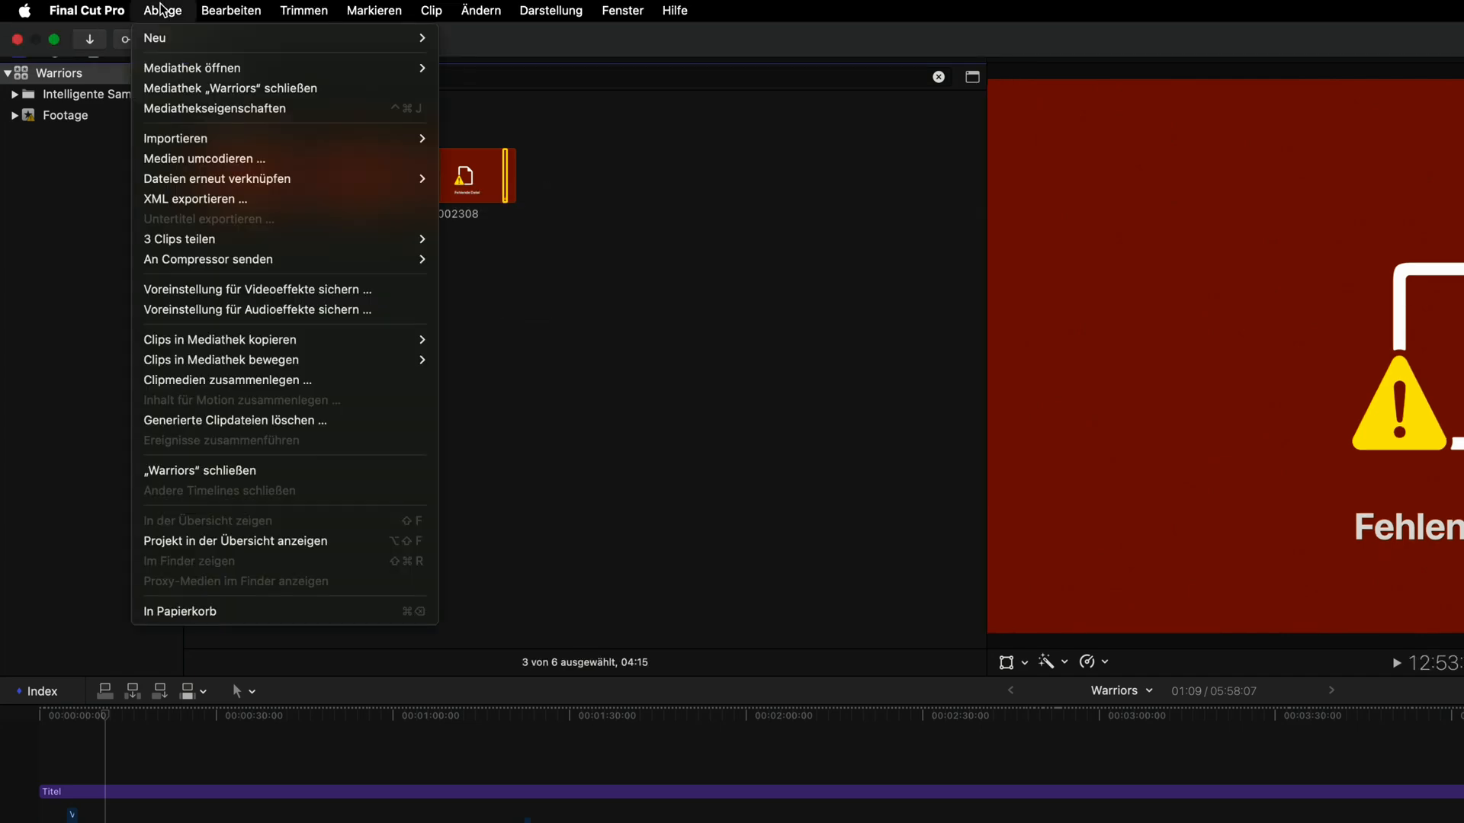
mouse_move(191, 182)
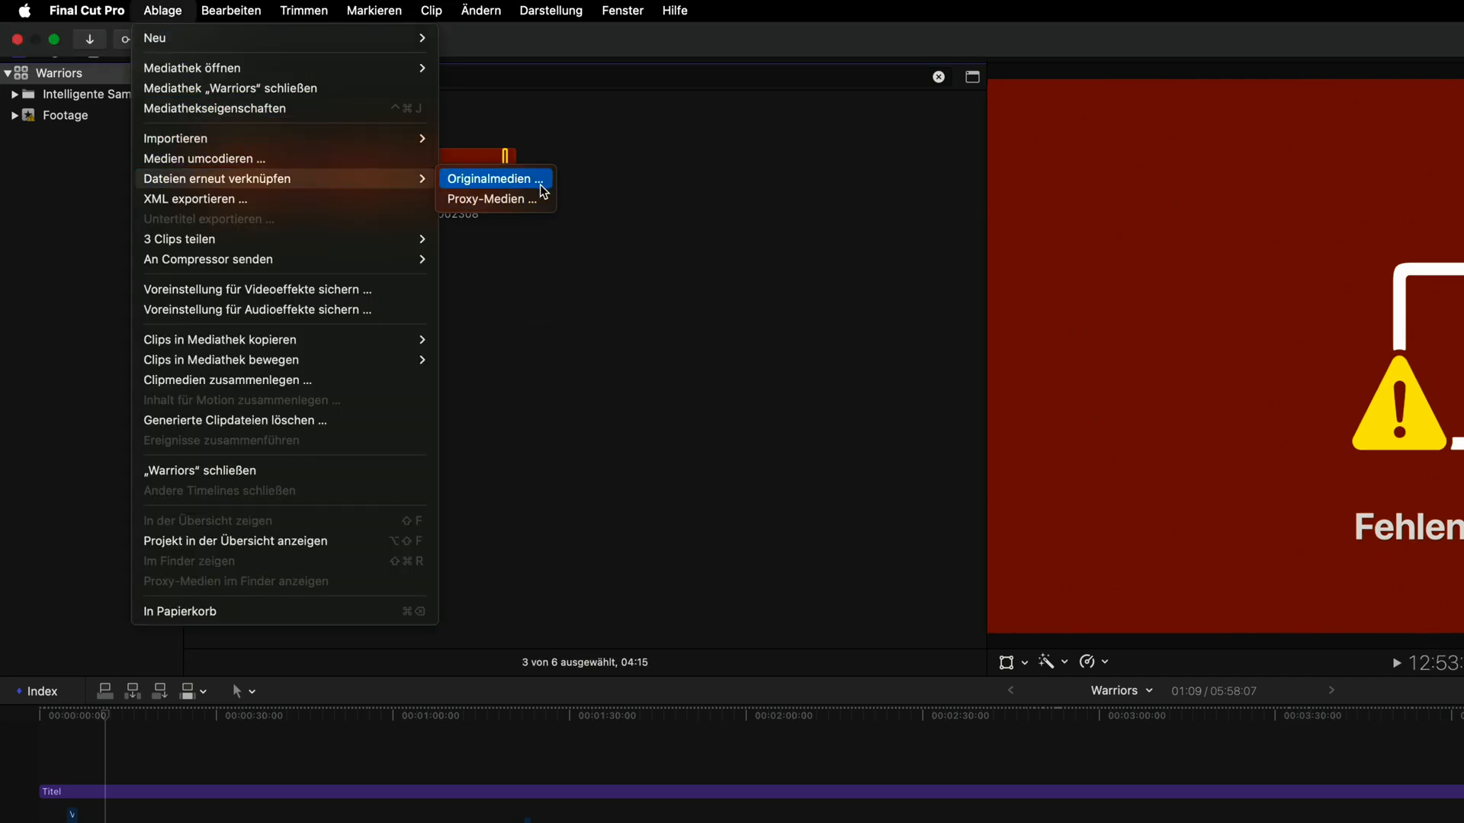
left_click(578, 218)
left_click(577, 219)
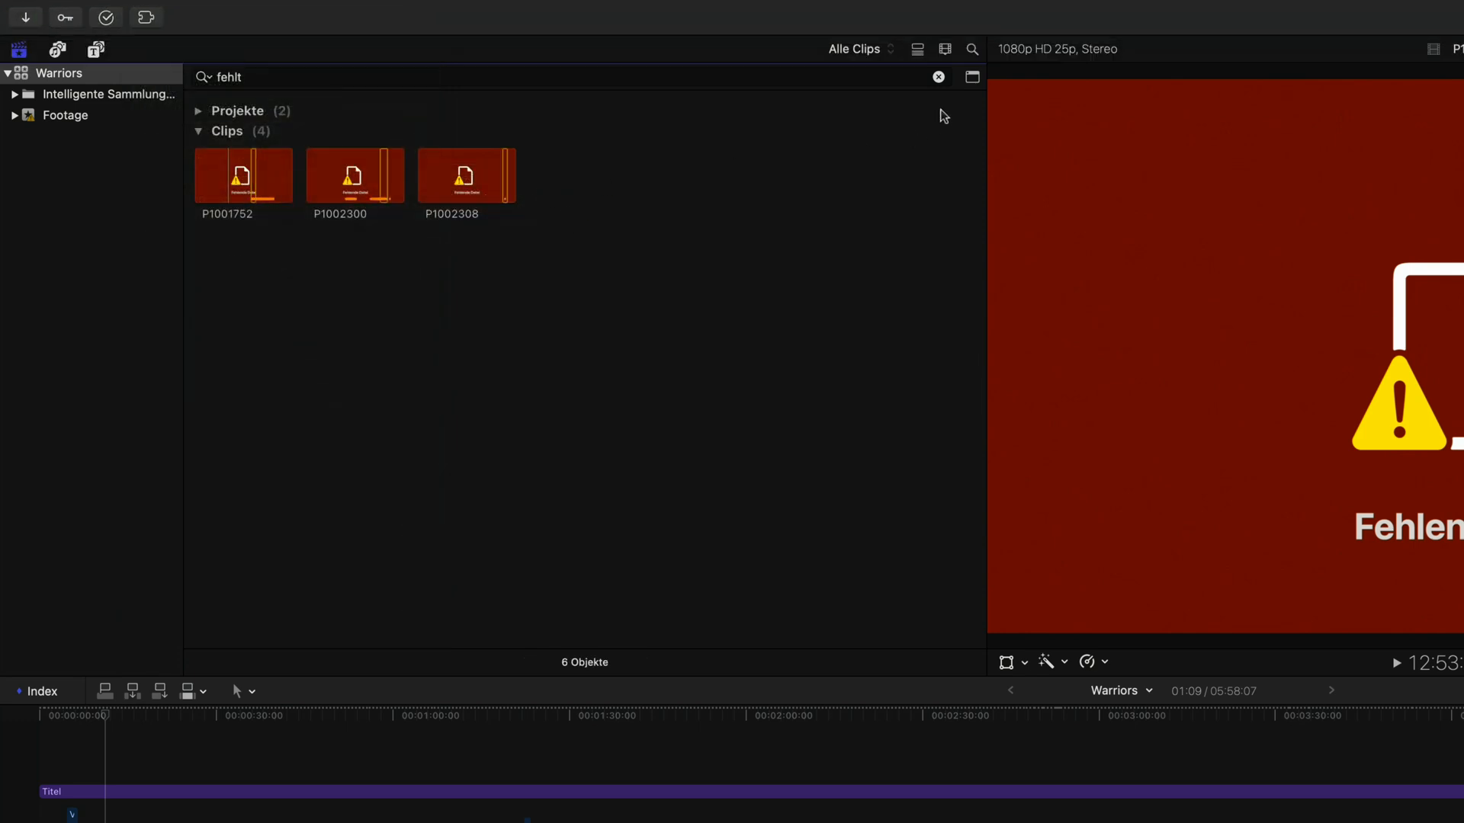
Step: Clear the browser search and search the clips for "alternative", then clear the search again
left_click(939, 77)
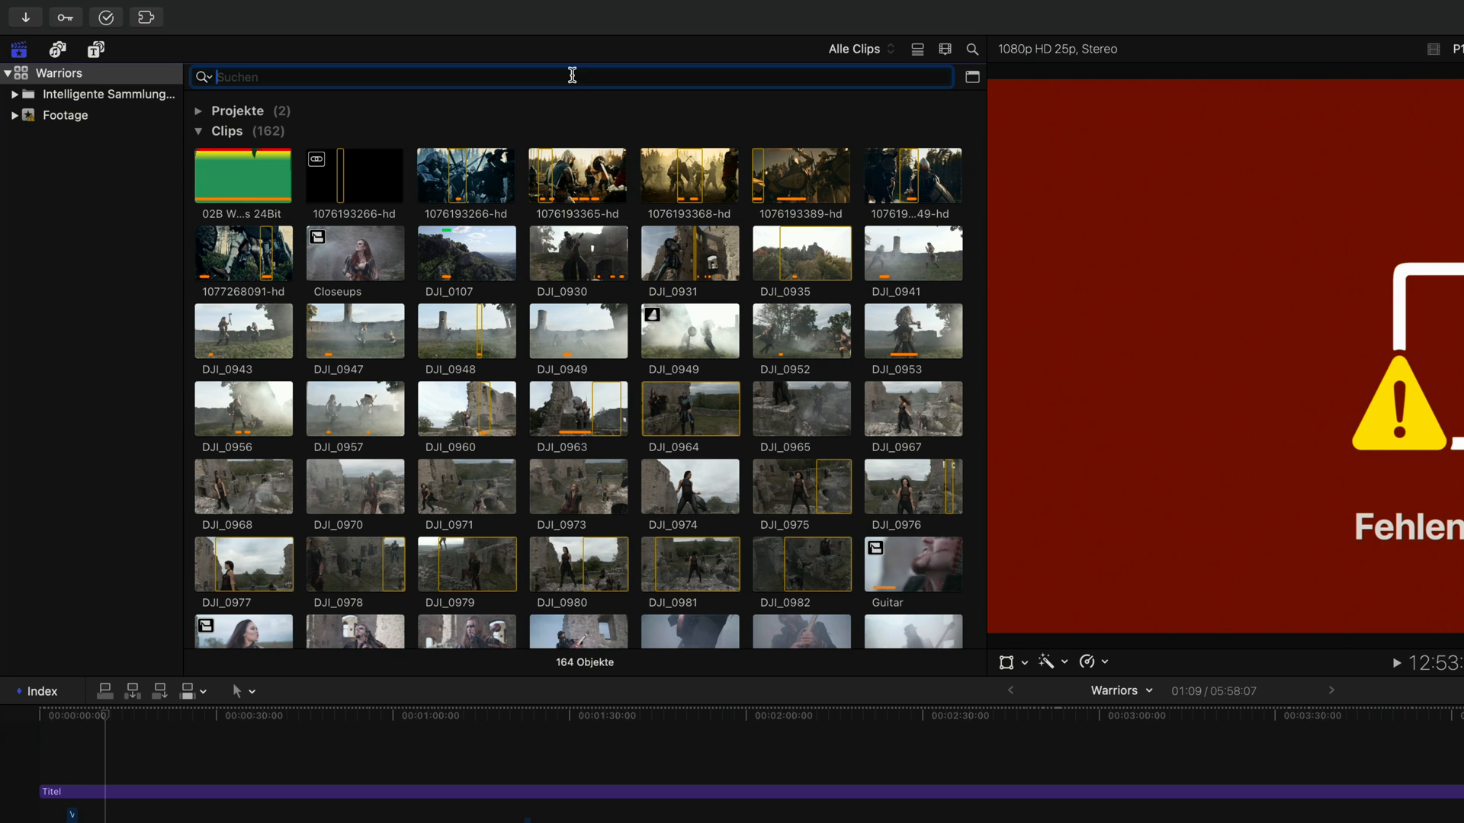
type("alternative")
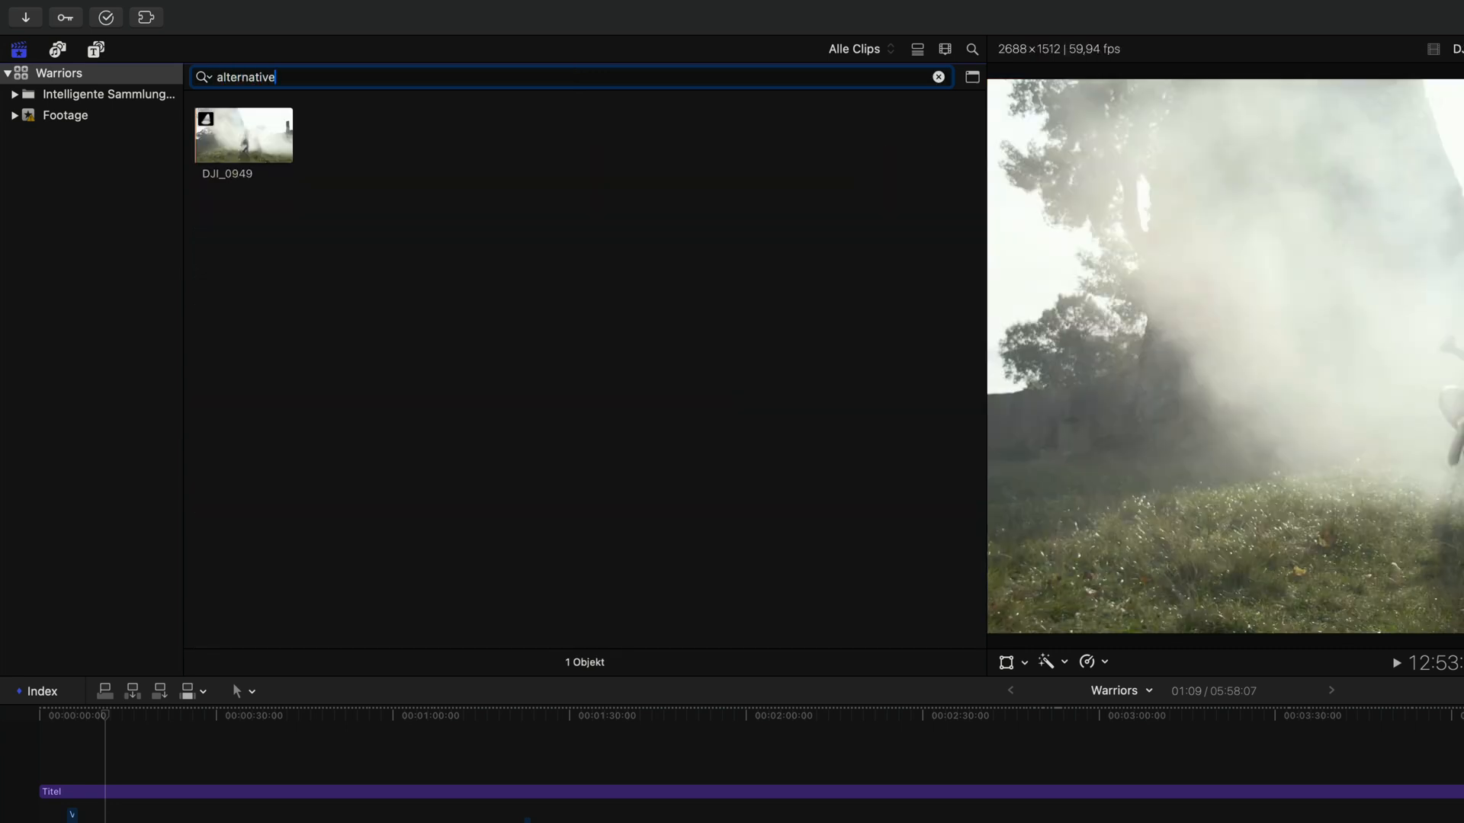
left_click(938, 77)
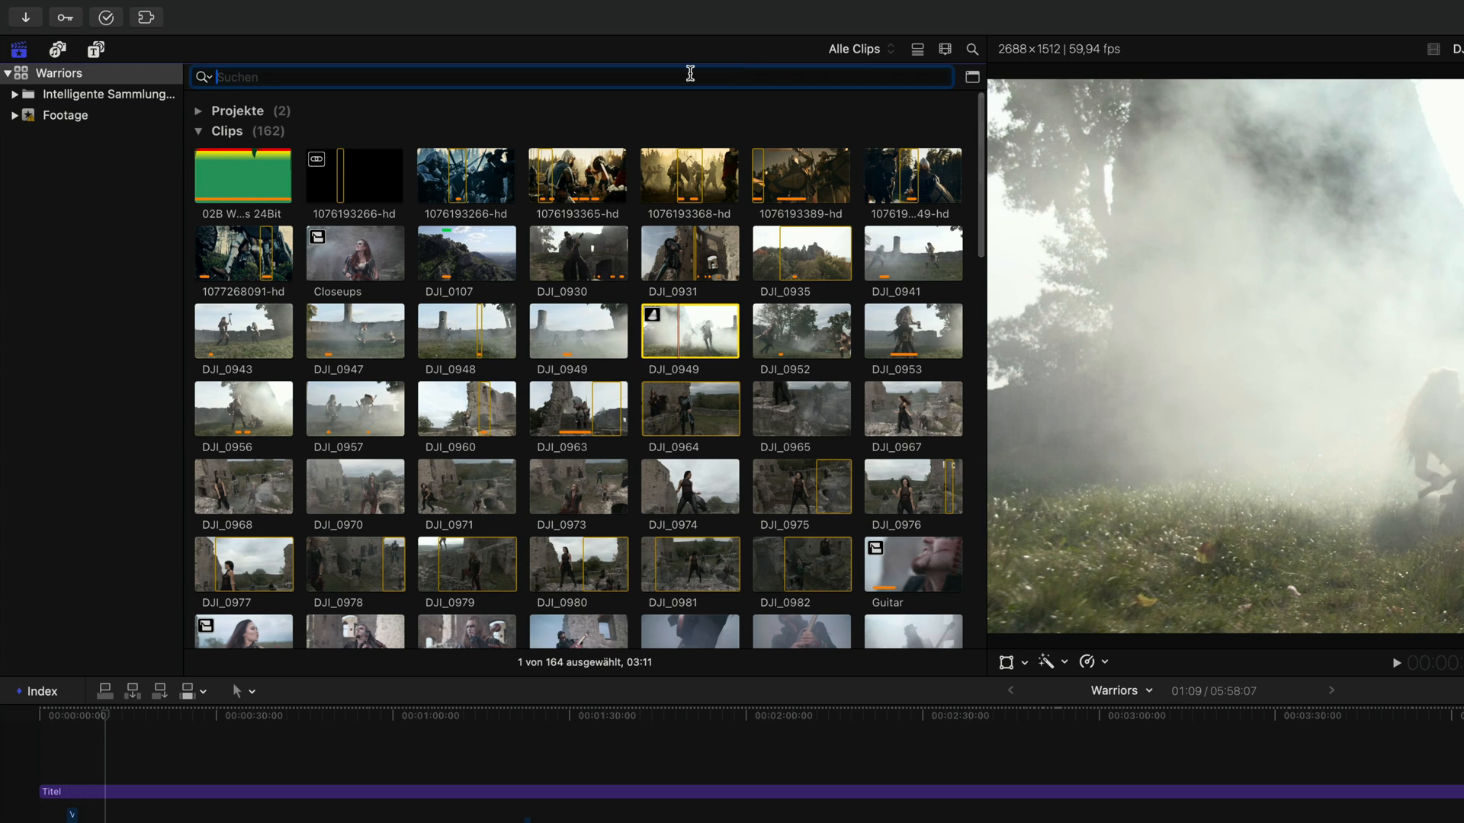
Step: Search the browser for "zusammengesetzt" compound clips and select the Lead clip
type("zusammengesetz")
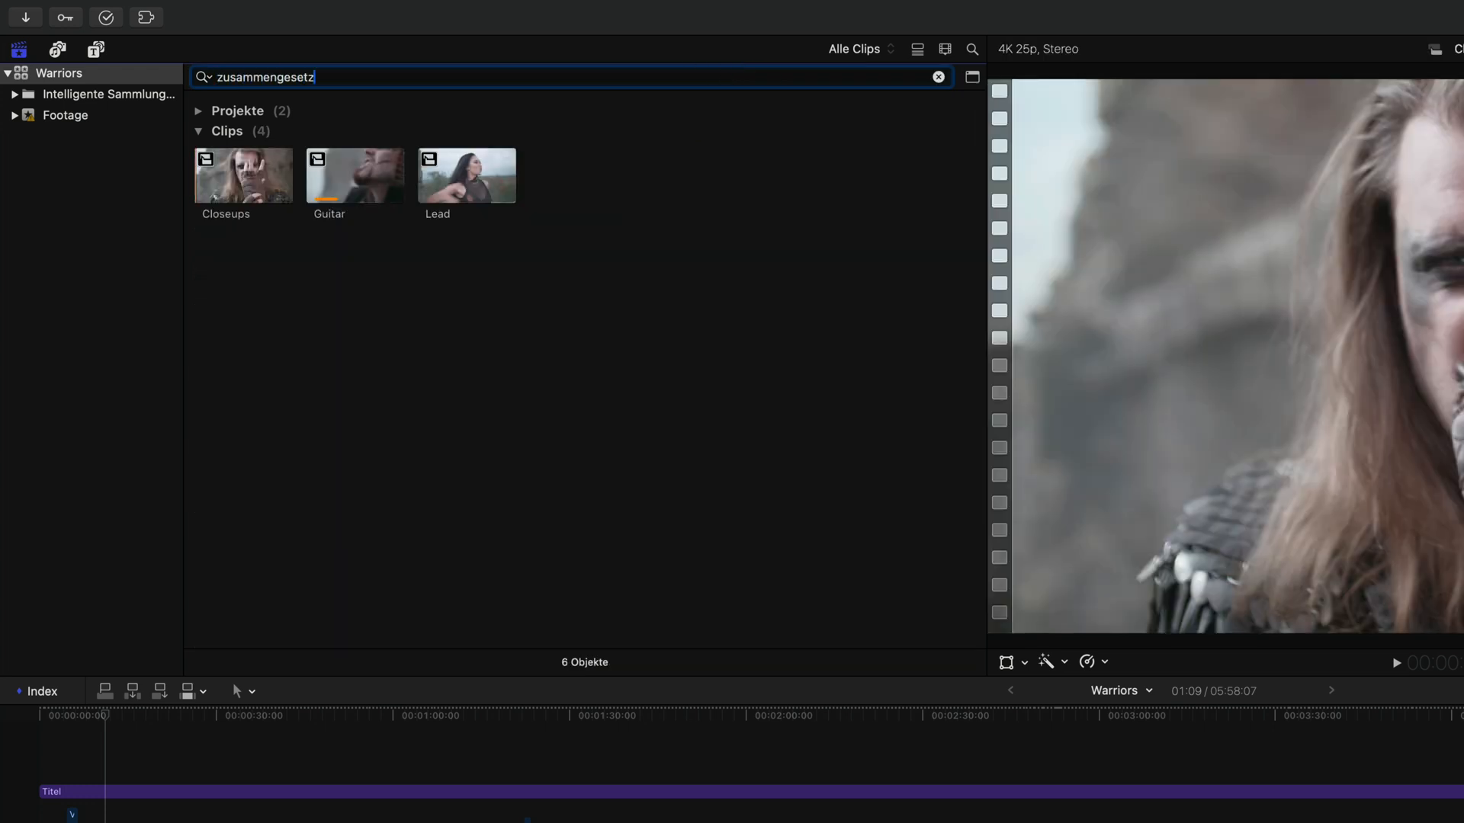
type("t")
left_click(466, 177)
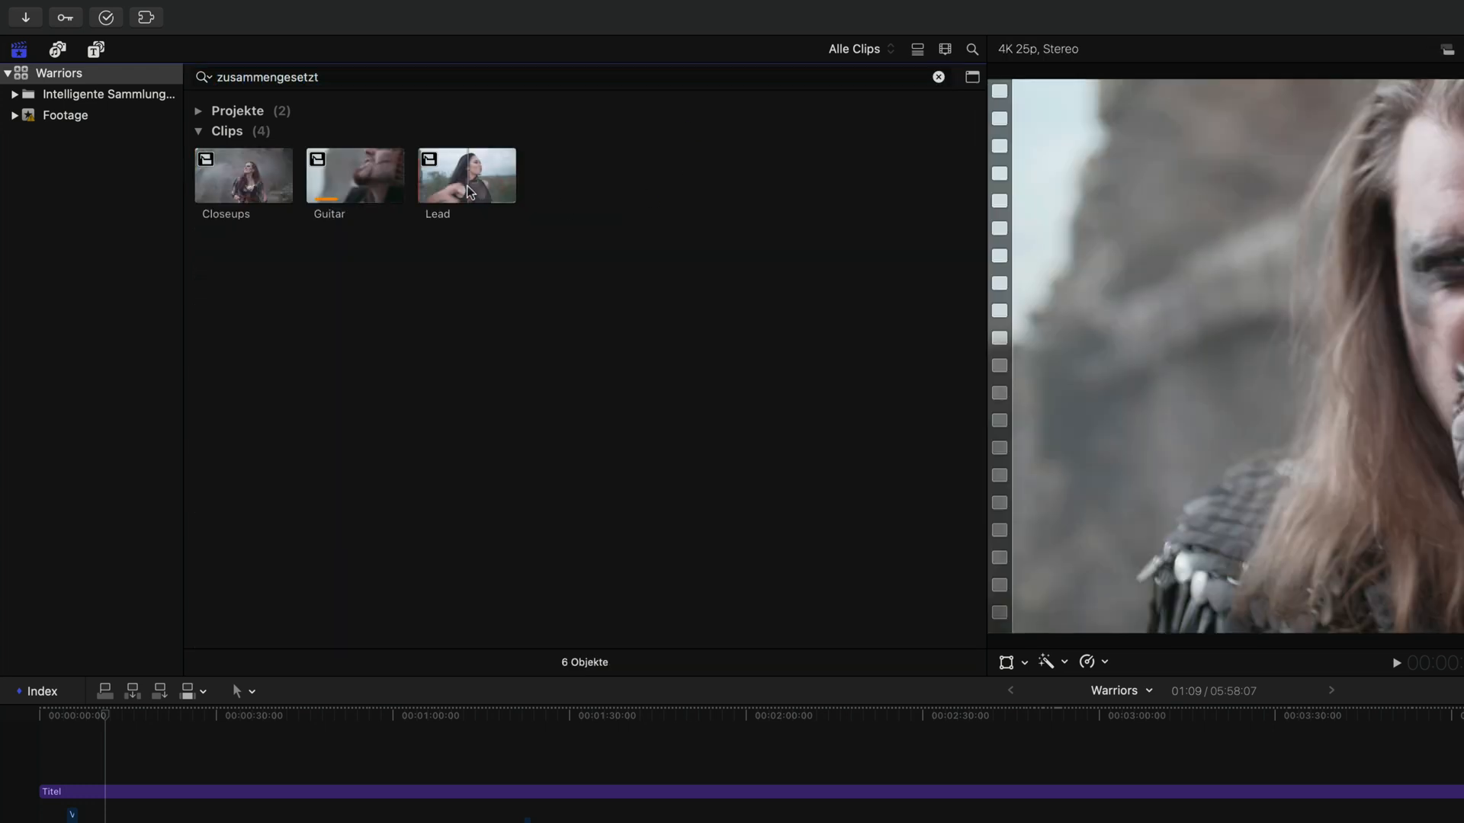
Step: Search the browser for "multicam", select the Warriors multicam clip, and clear the search
left_click(939, 77)
type("multicam")
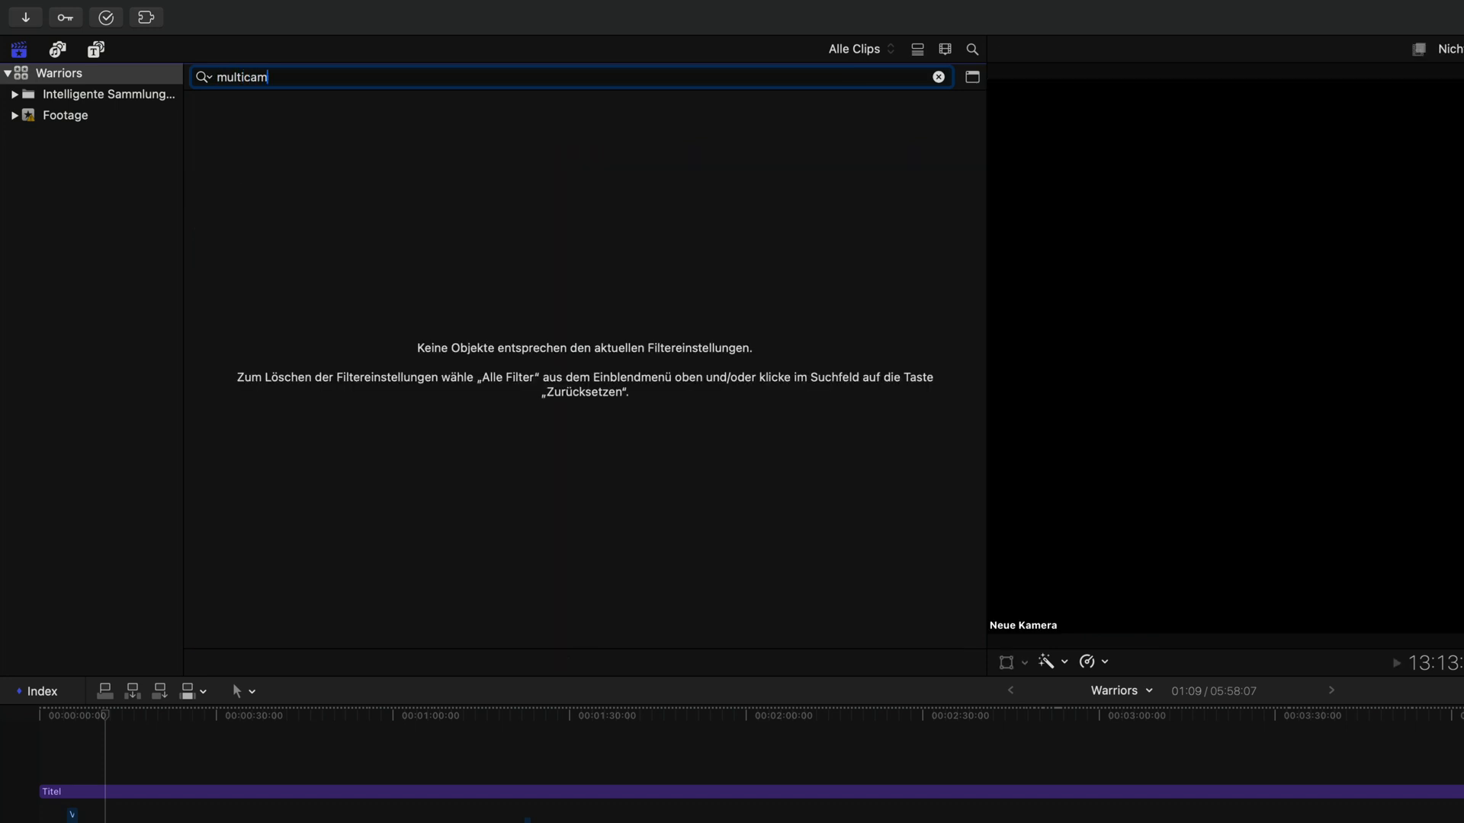
left_click(267, 137)
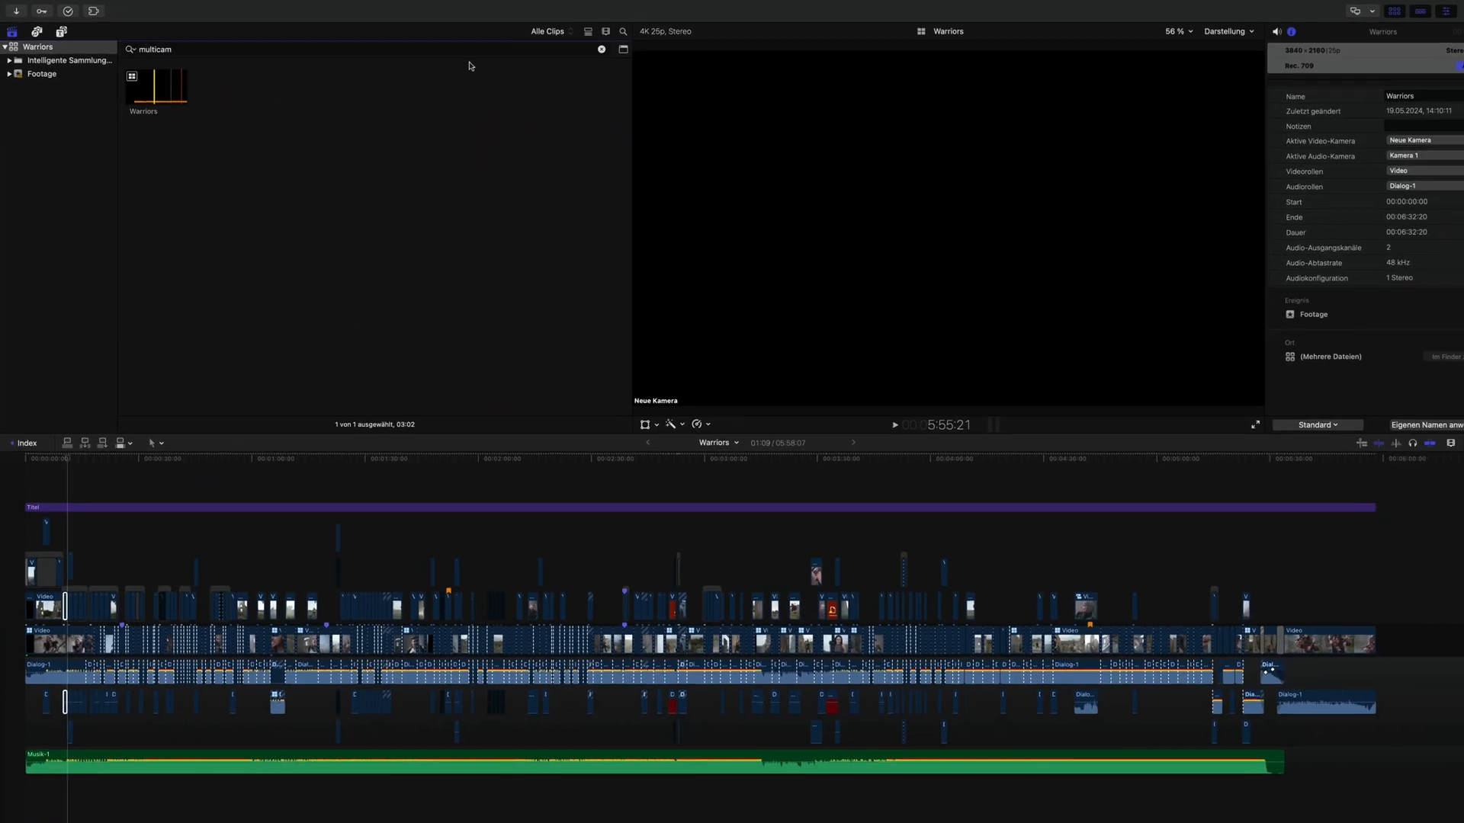
left_click(586, 48)
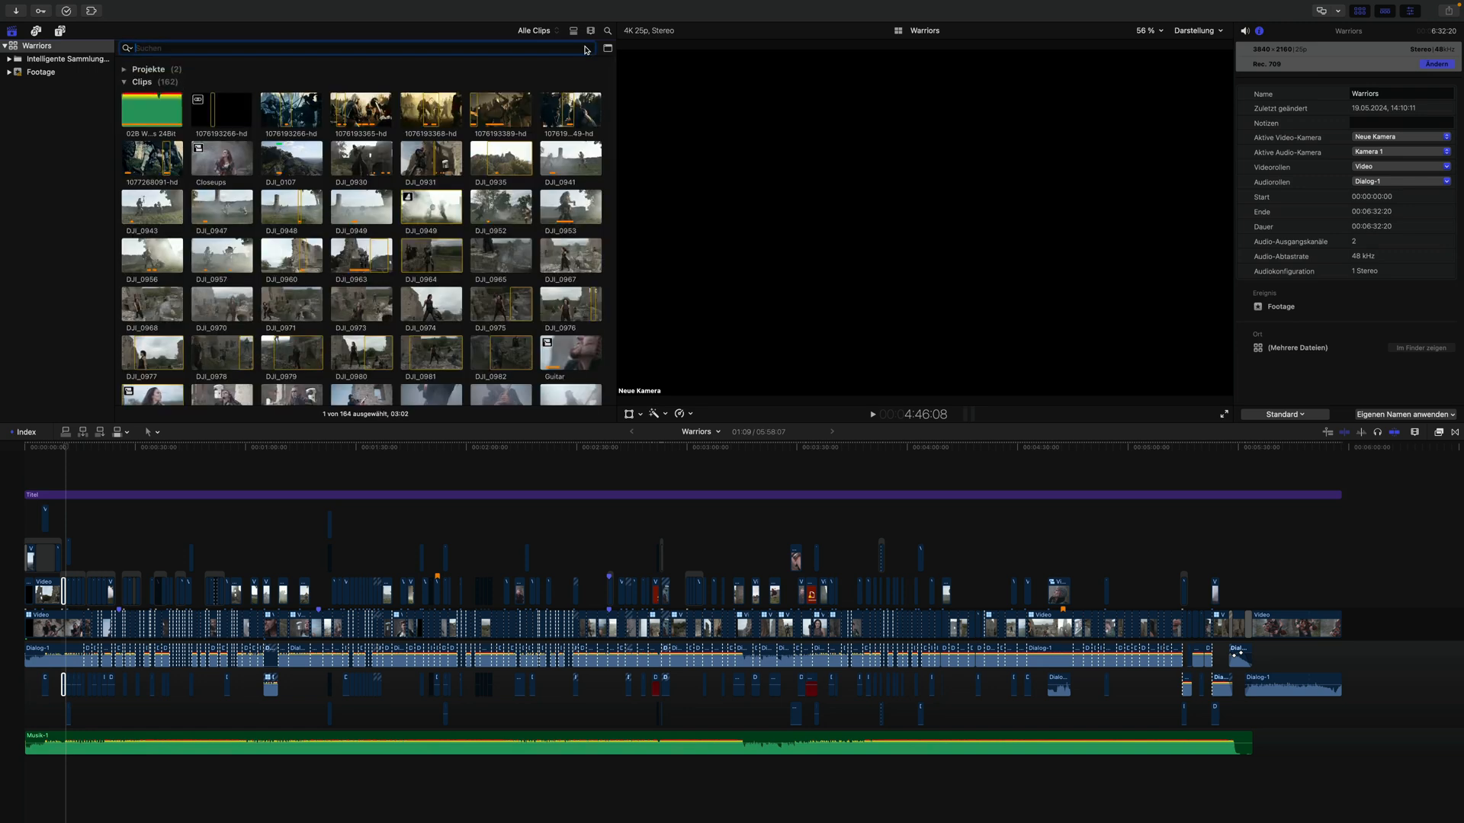
Step: Cancel the warning about missing titles, effects, generators or media in Warriors
left_click(608, 34)
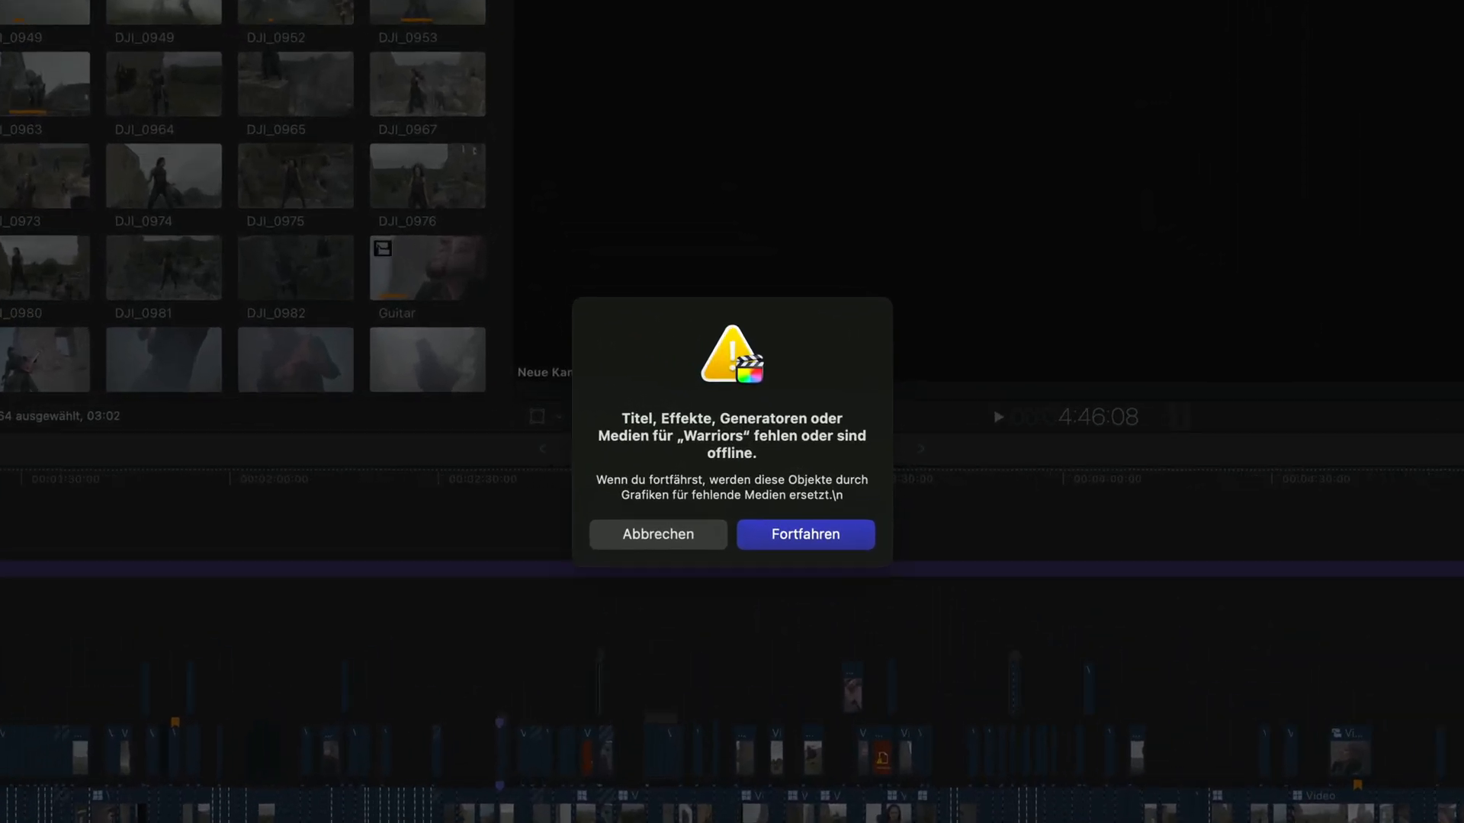
left_click_drag(617, 418, 794, 466)
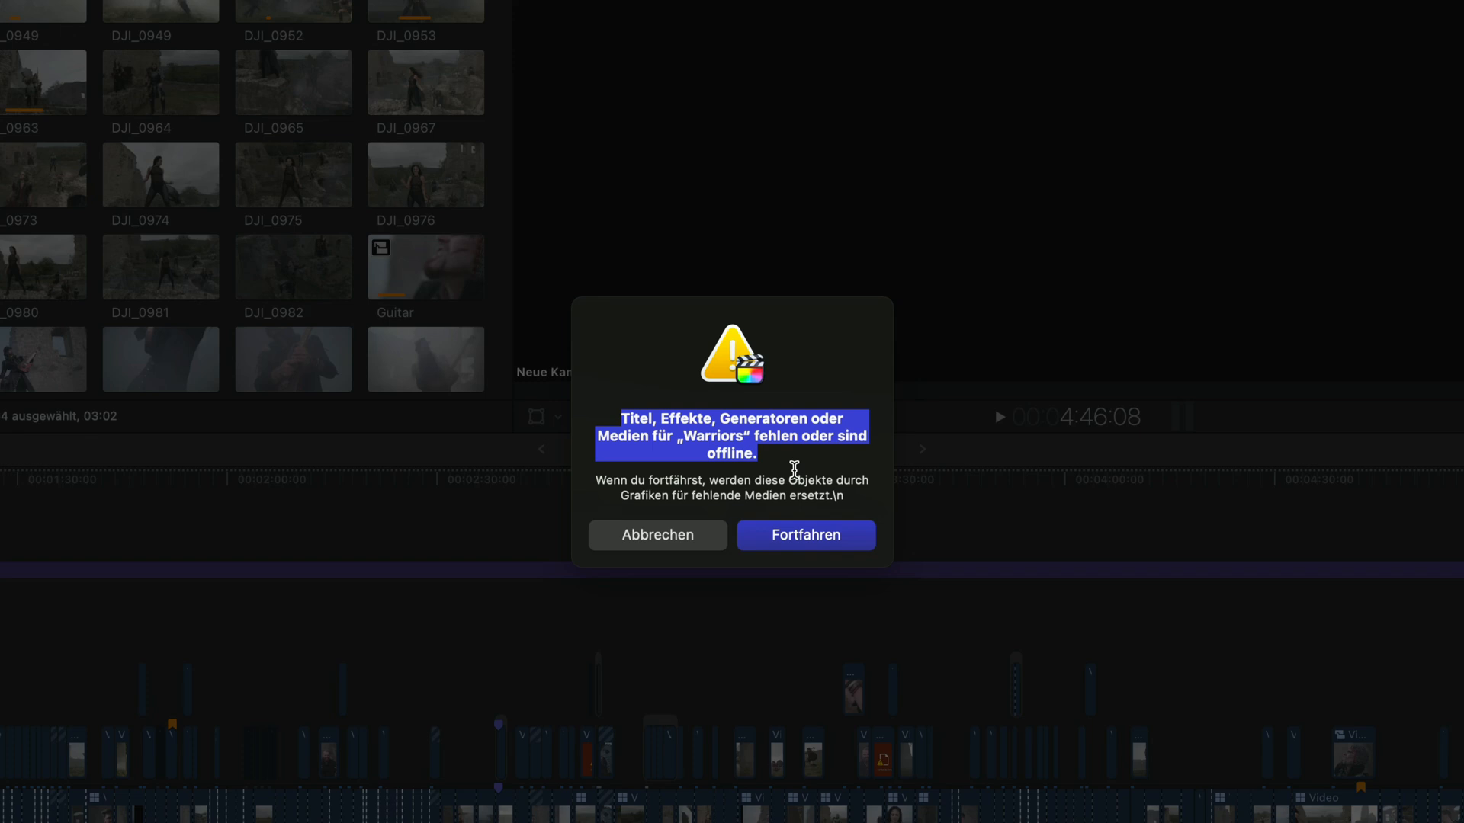
left_click(788, 455)
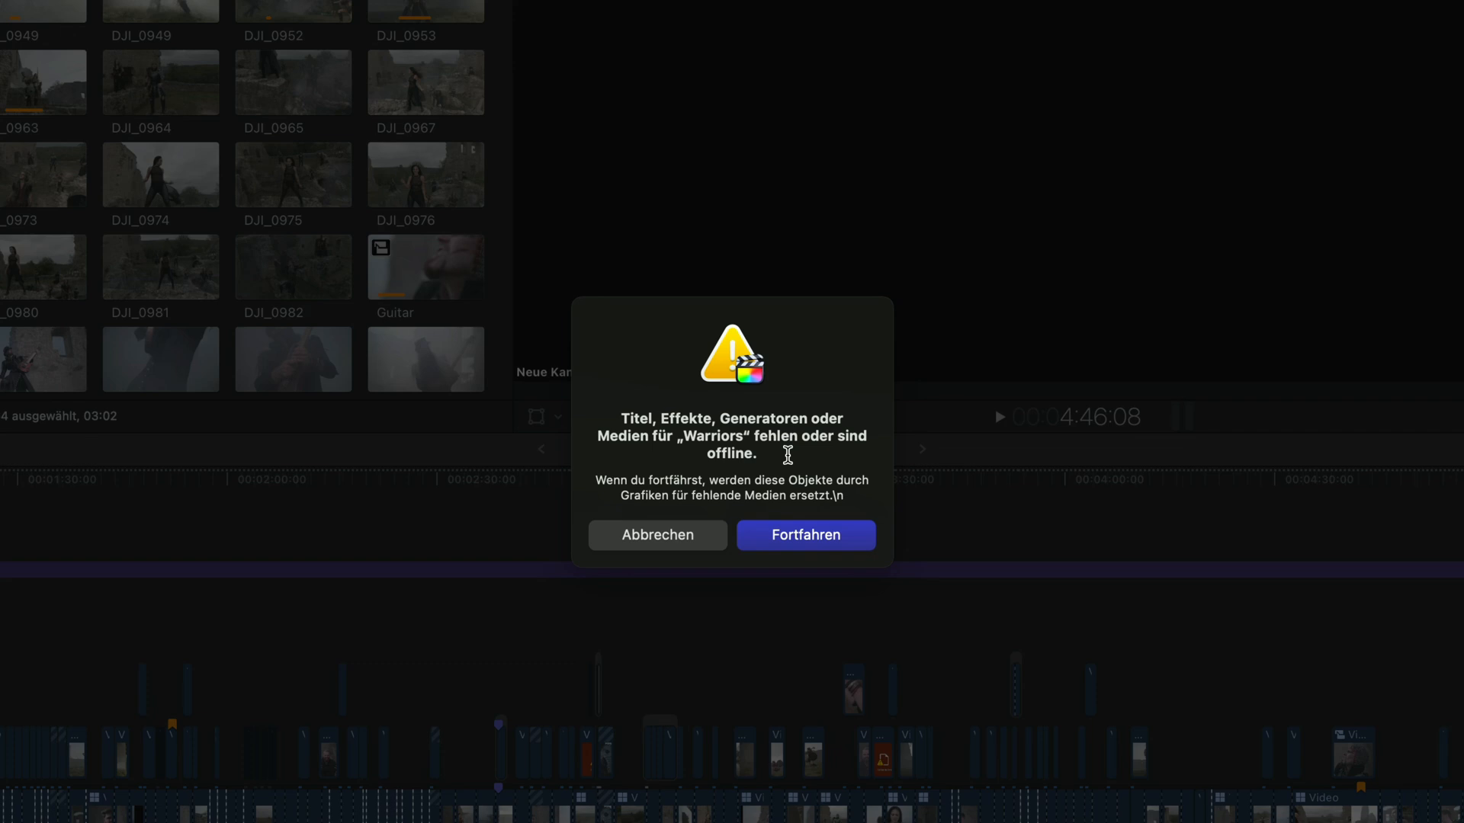
left_click(657, 538)
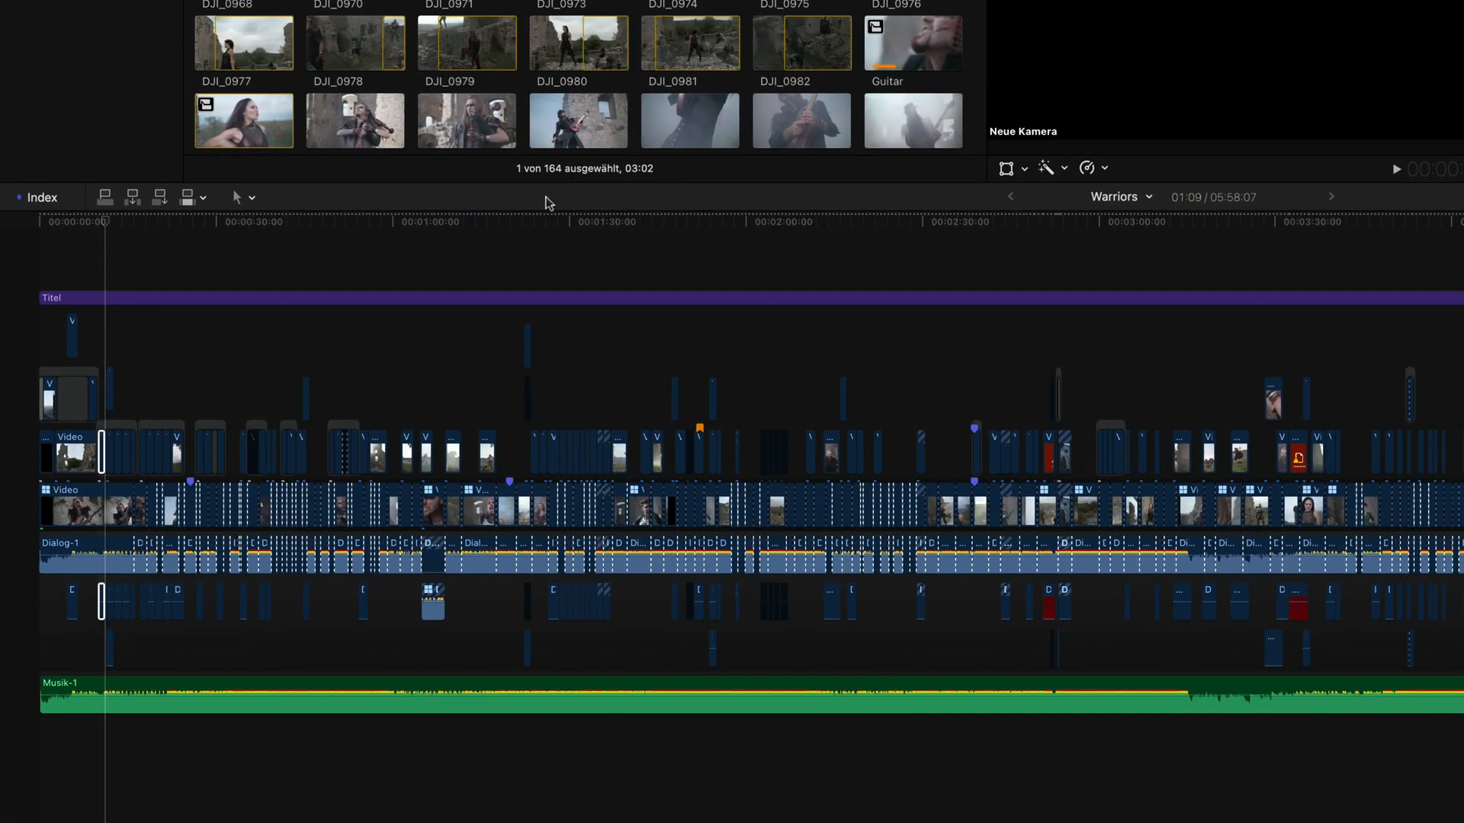
Step: Open the timeline index and search it for "fehl" and then "zusammen", clearing each search
left_click(542, 199)
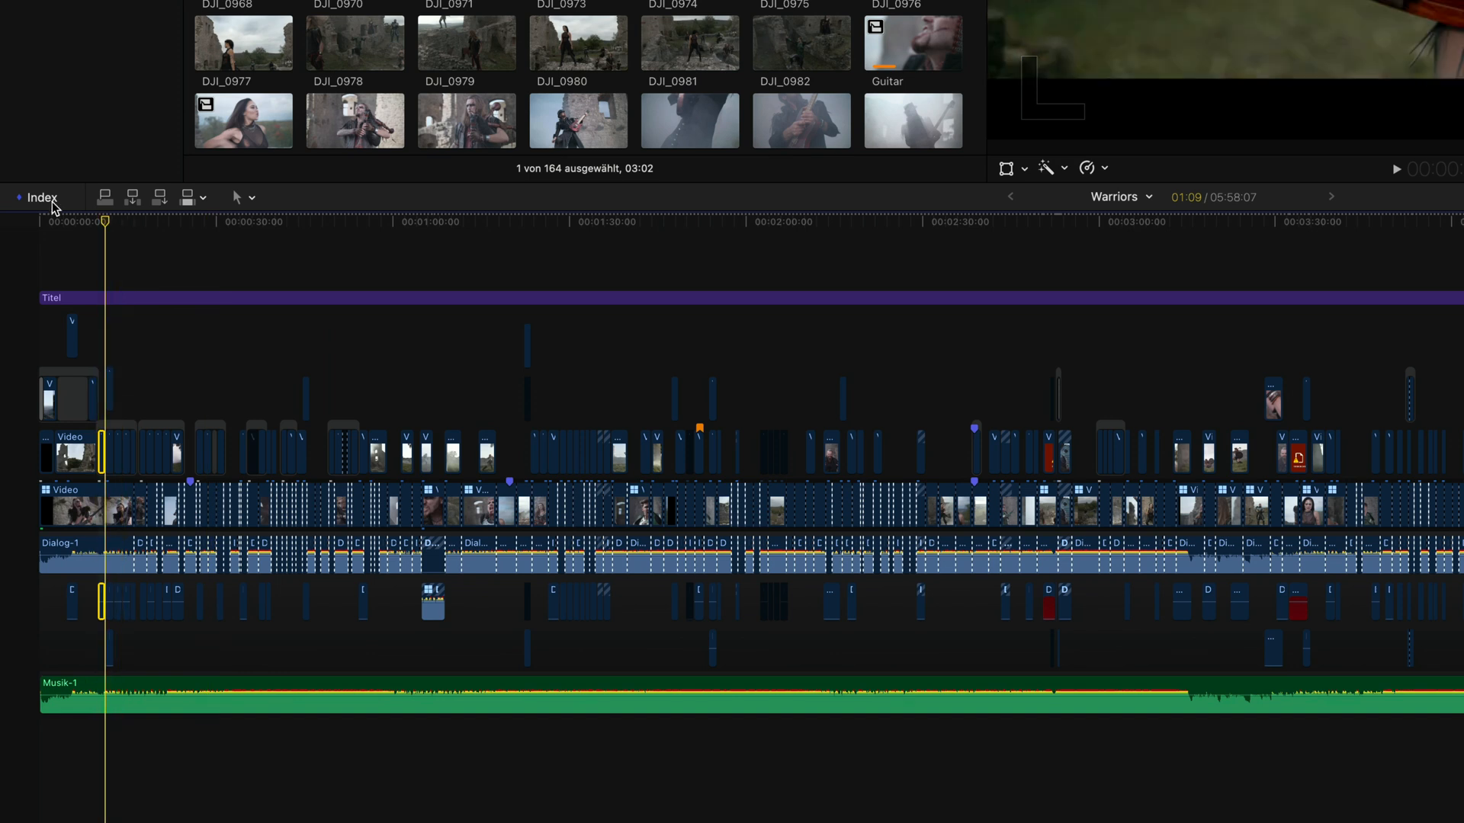
key("super+f")
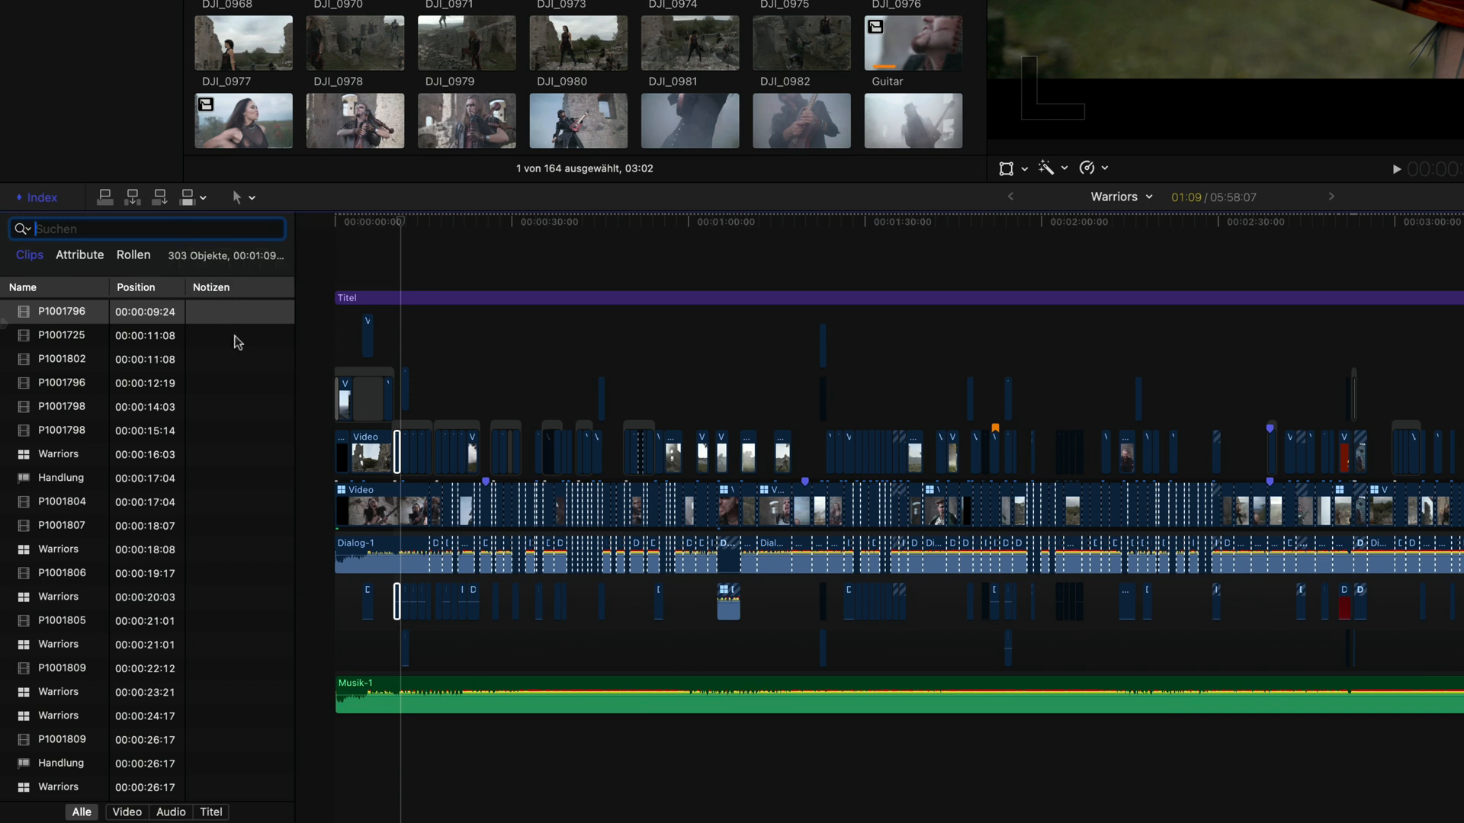
type("fehl")
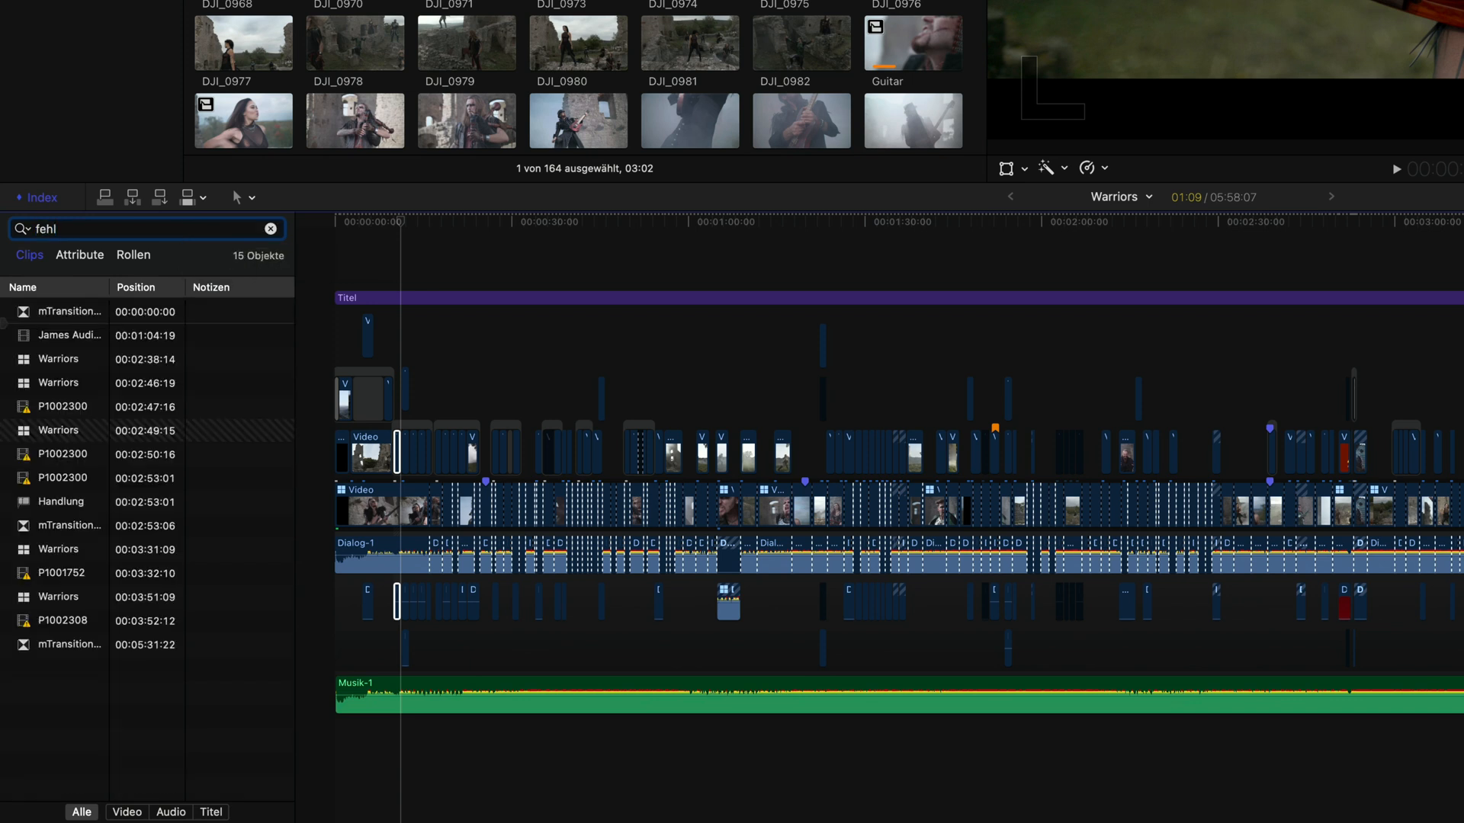
left_click(272, 230)
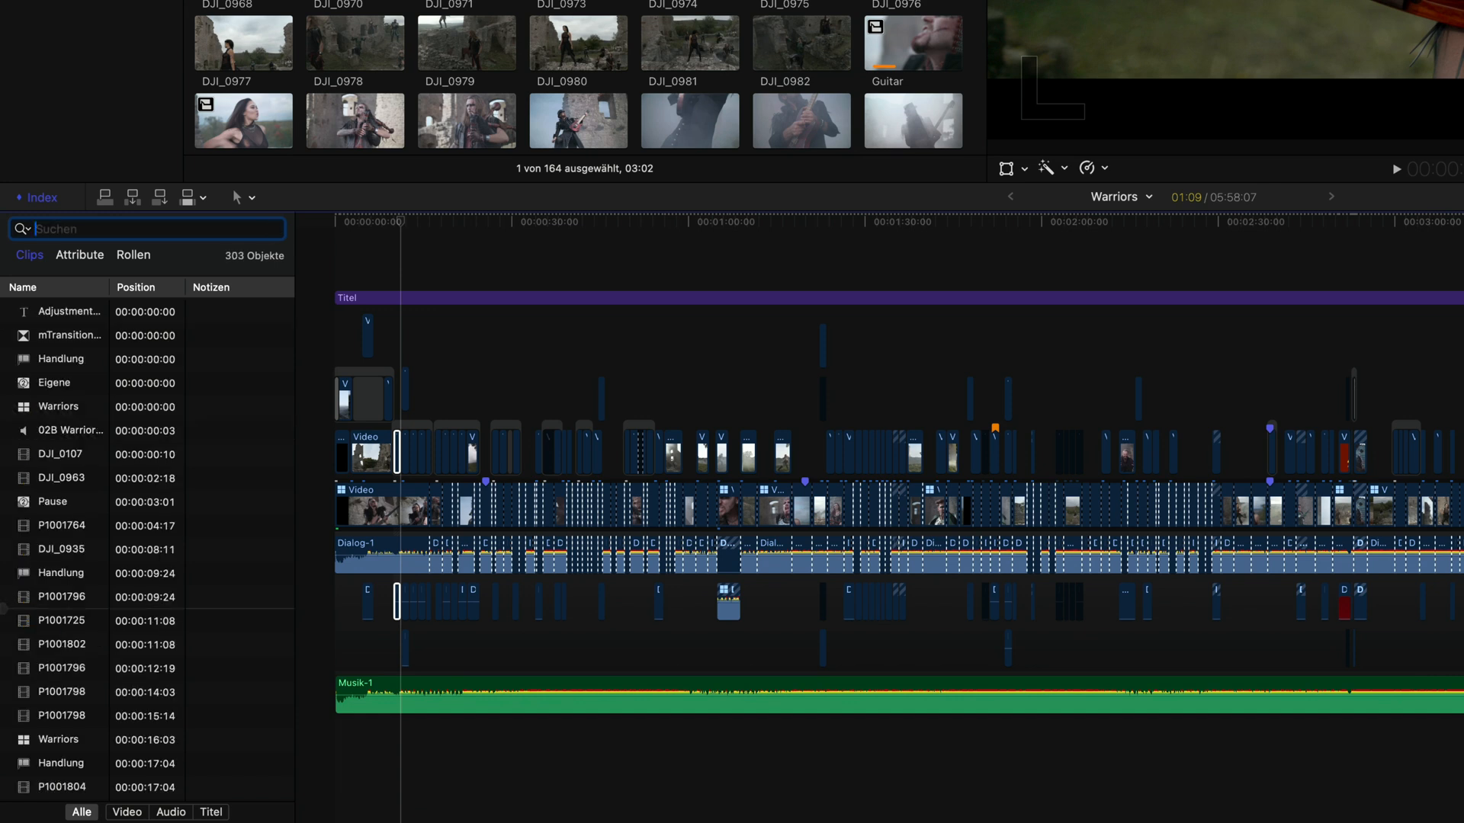
type("zusammen")
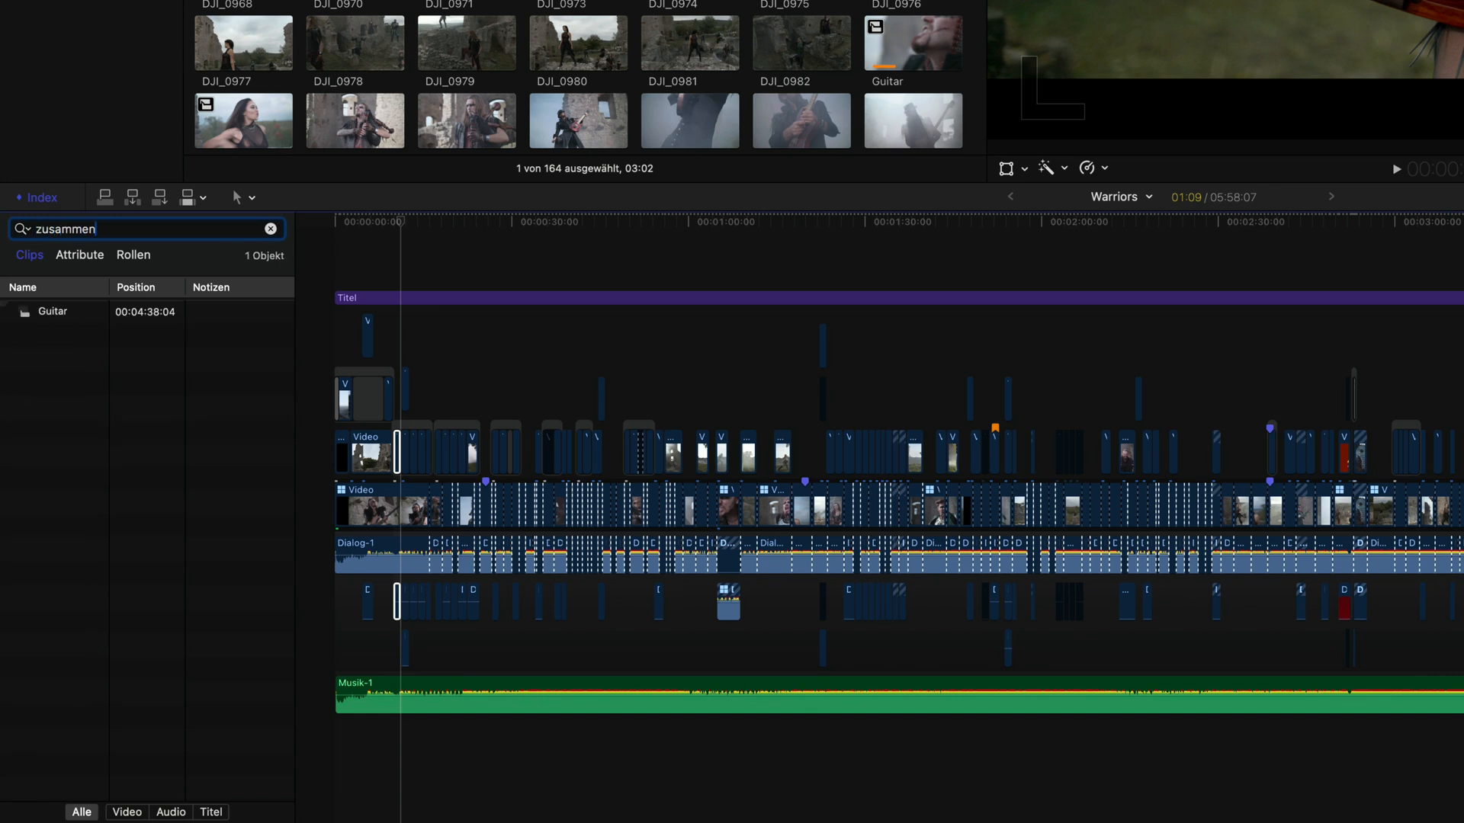
left_click(270, 229)
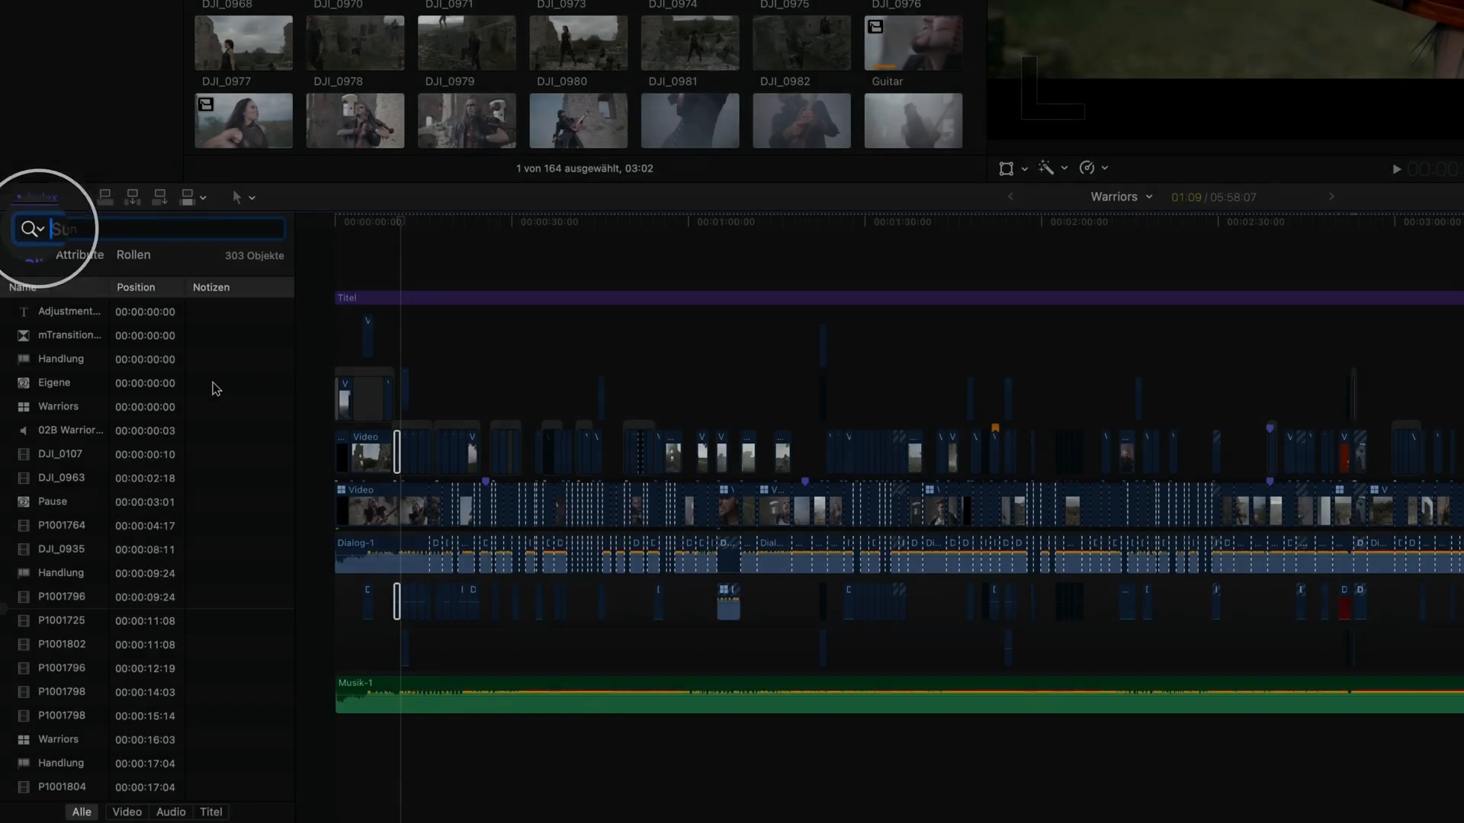
Step: Filter the timeline index by Fehlende Medien, jump to two P1002300 entries, then clear the filter
left_click(23, 229)
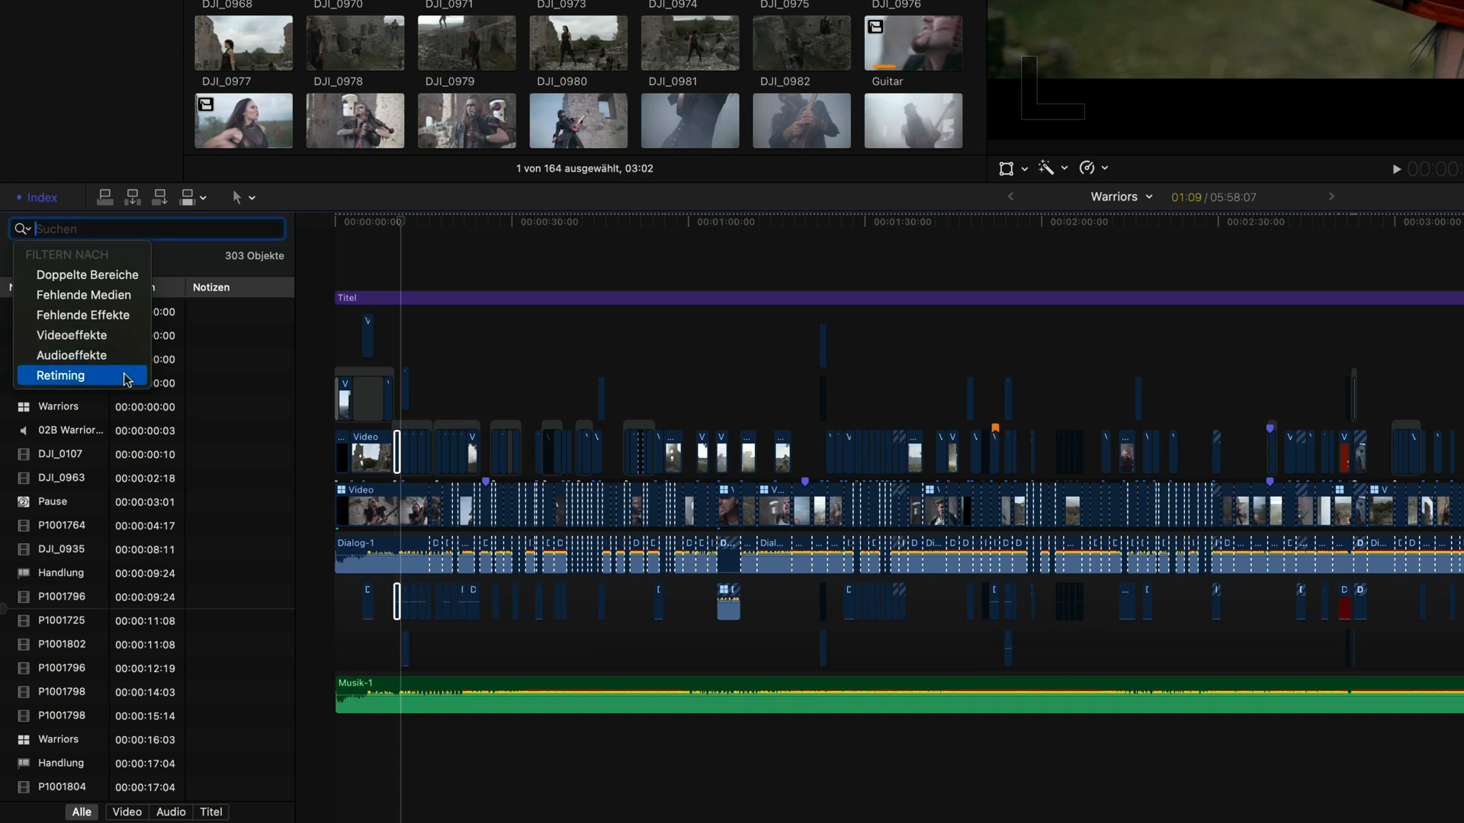
left_click(142, 300)
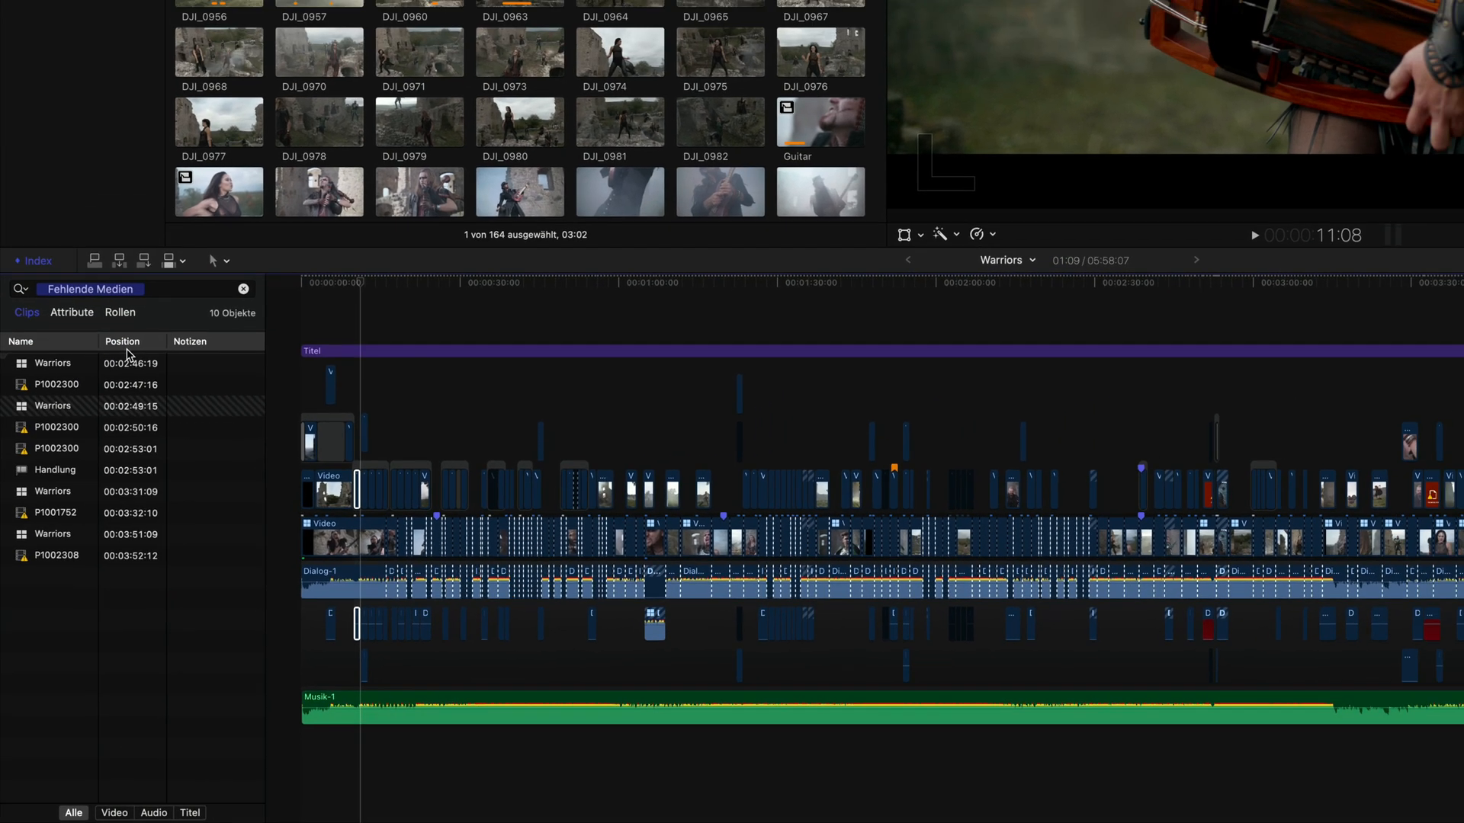
left_click(50, 397)
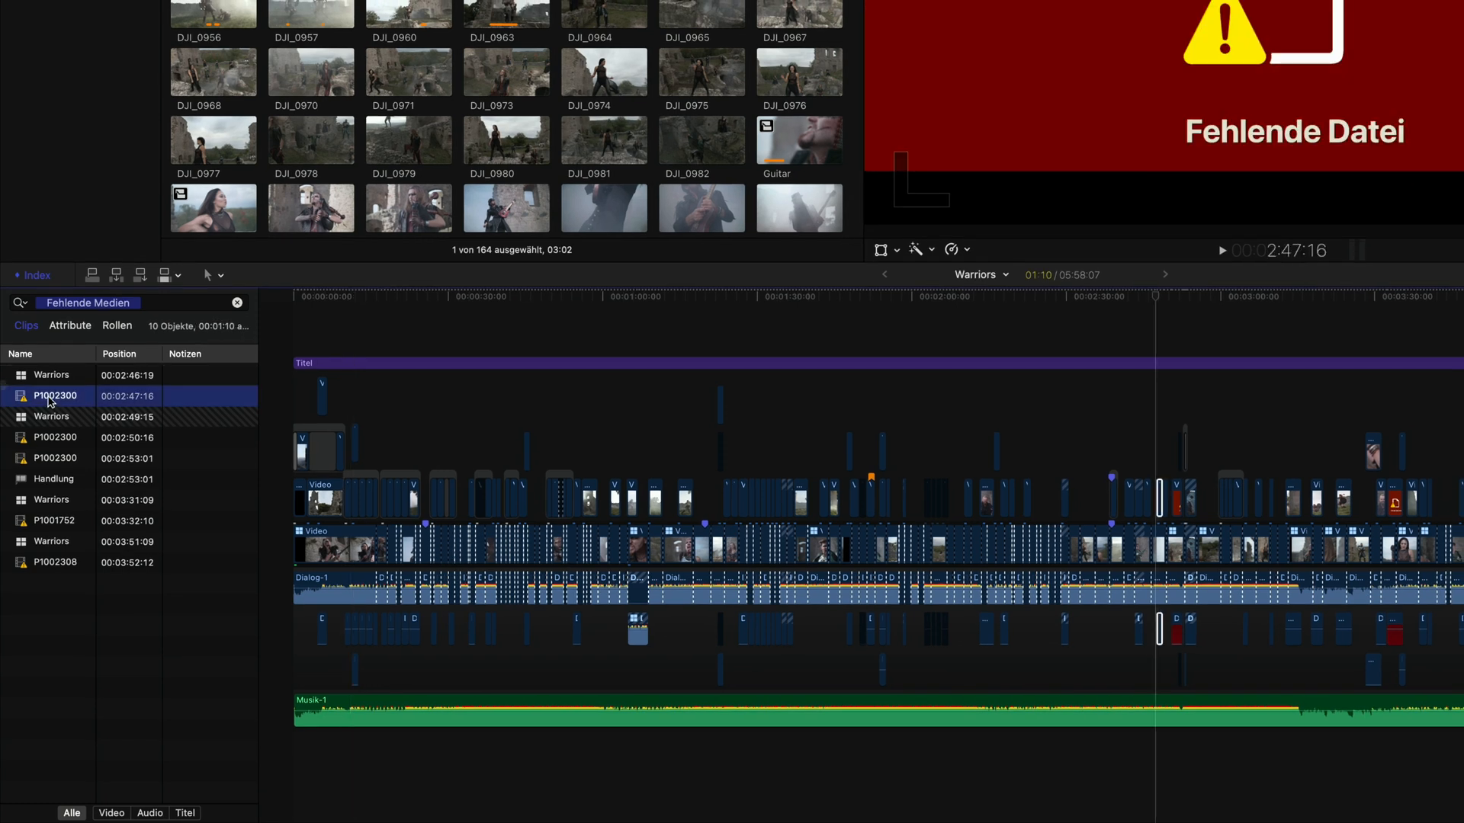
left_click(44, 459)
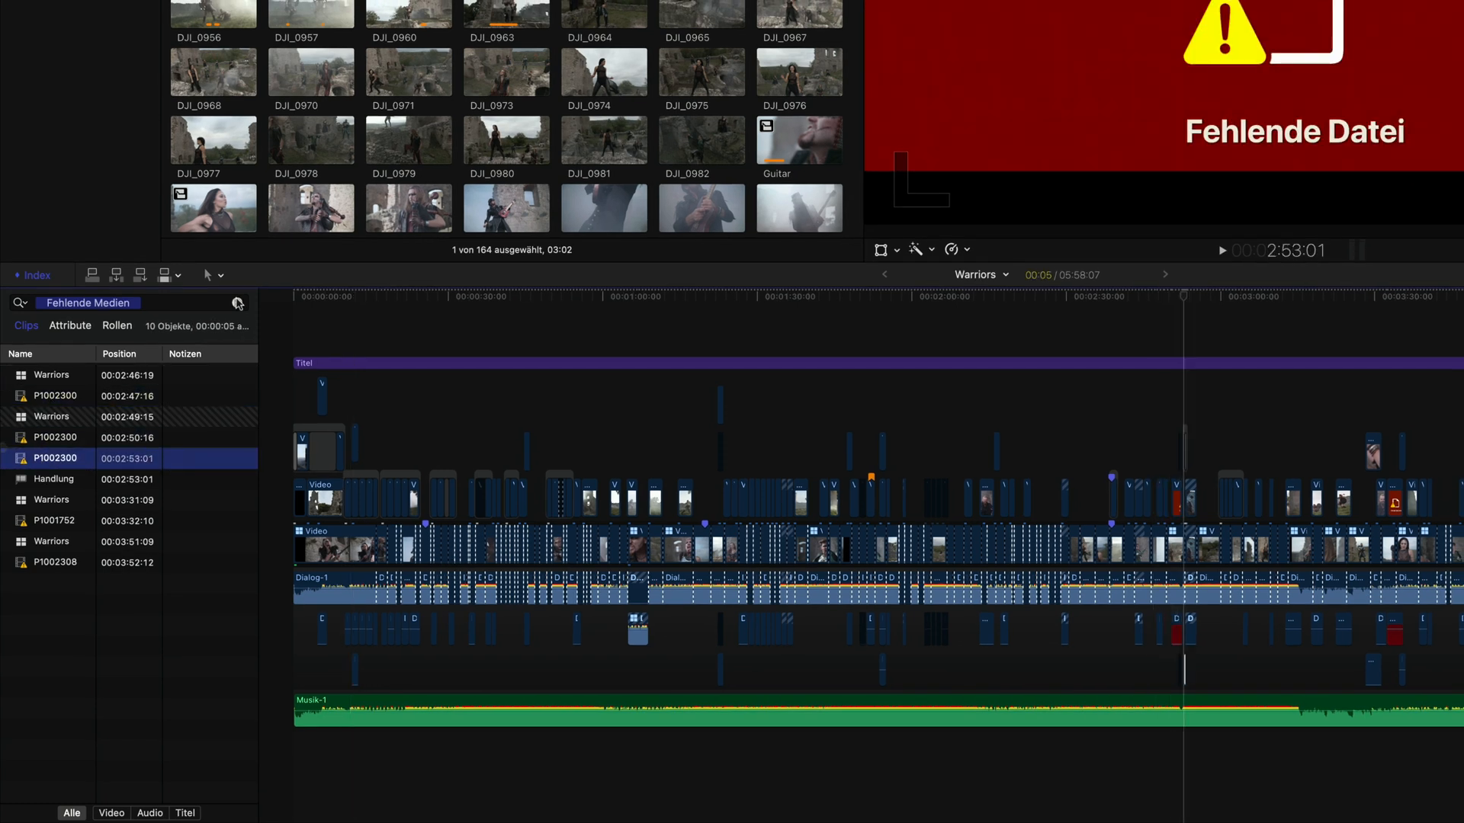
left_click(237, 303)
Step: Filter the timeline index by Fehlende Effekte, jump through its listed clips, then clear the filter
left_click(19, 302)
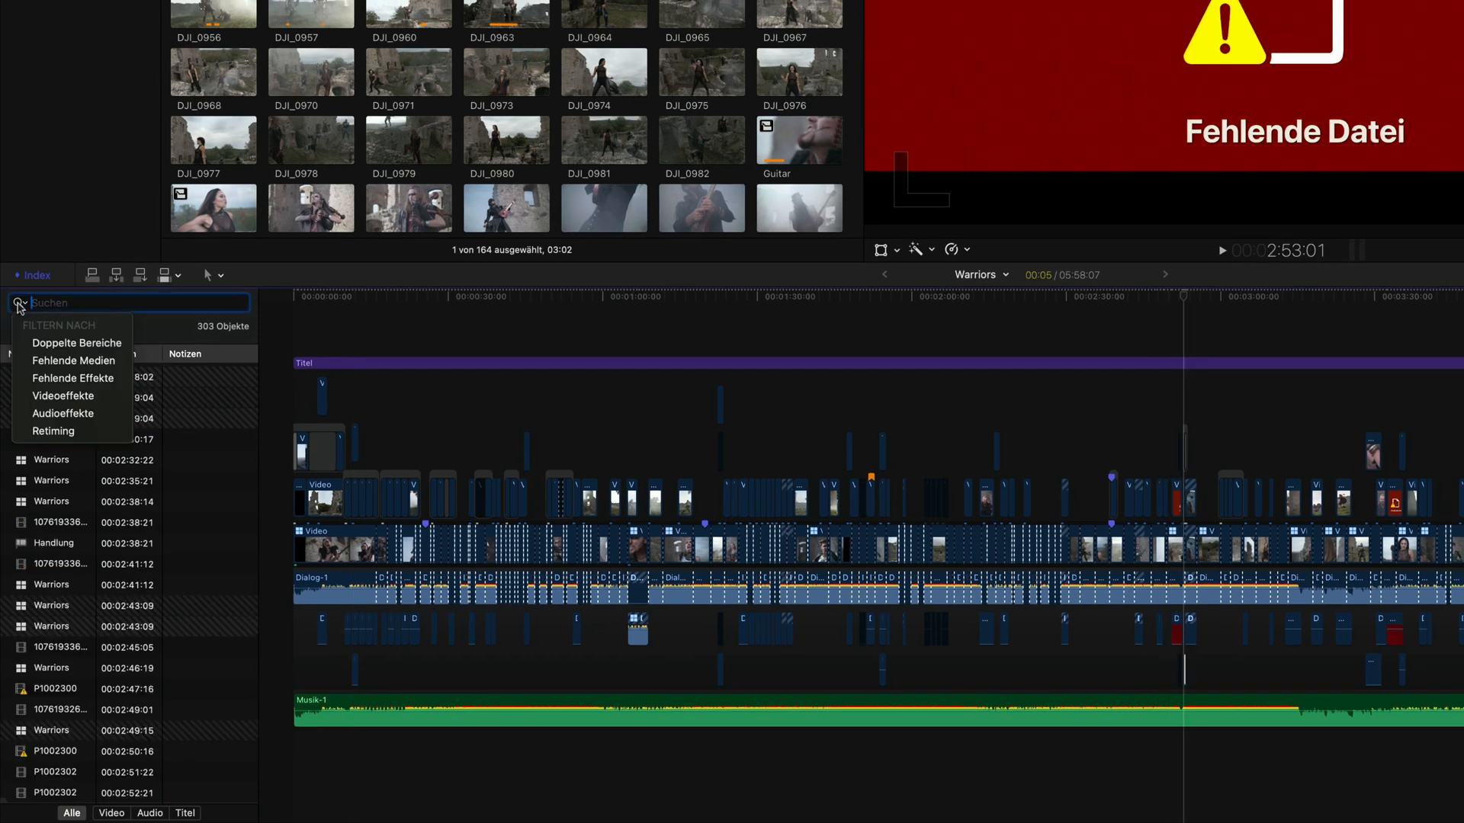
left_click(73, 378)
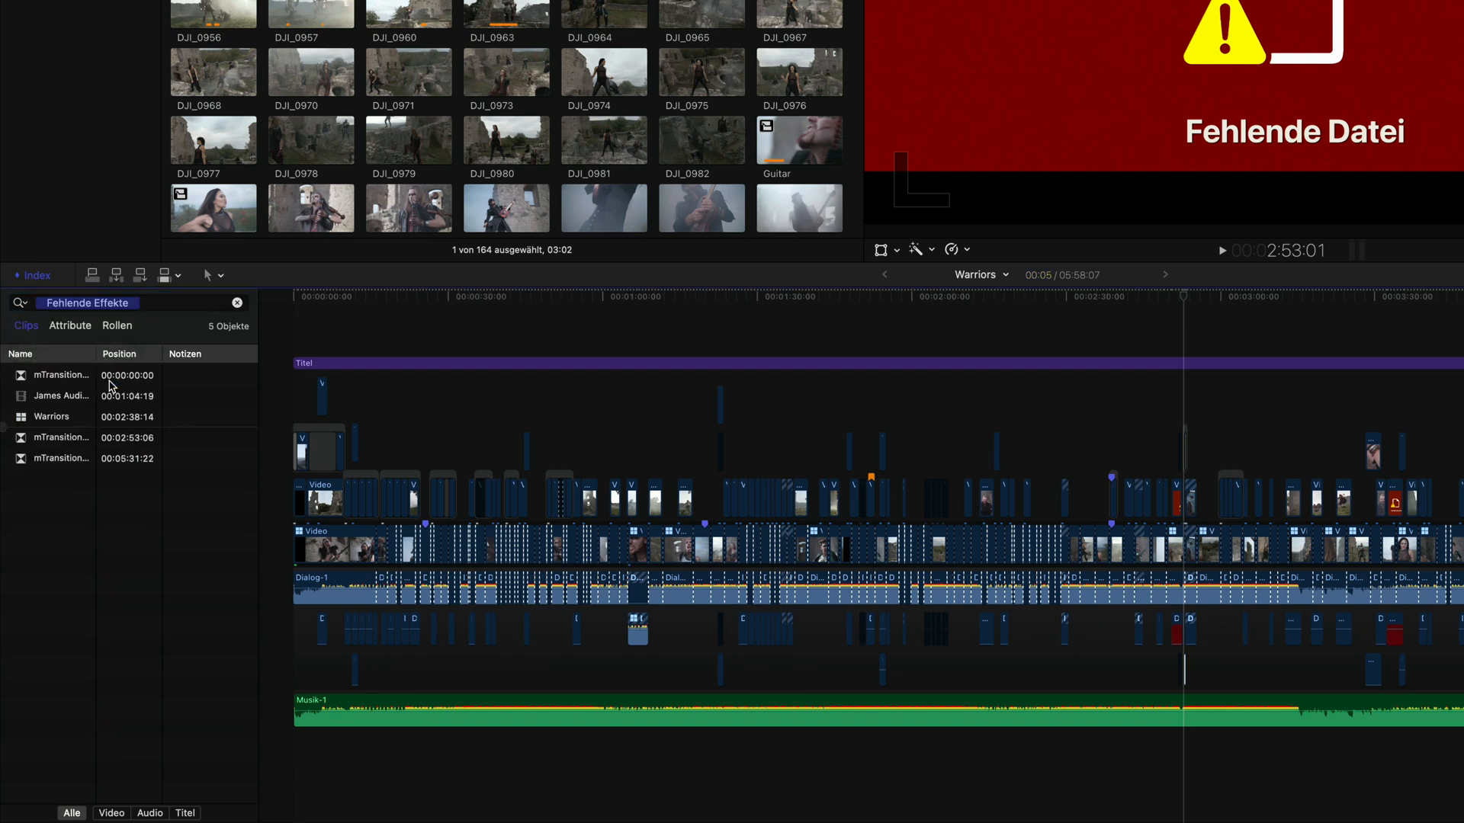
left_click(55, 397)
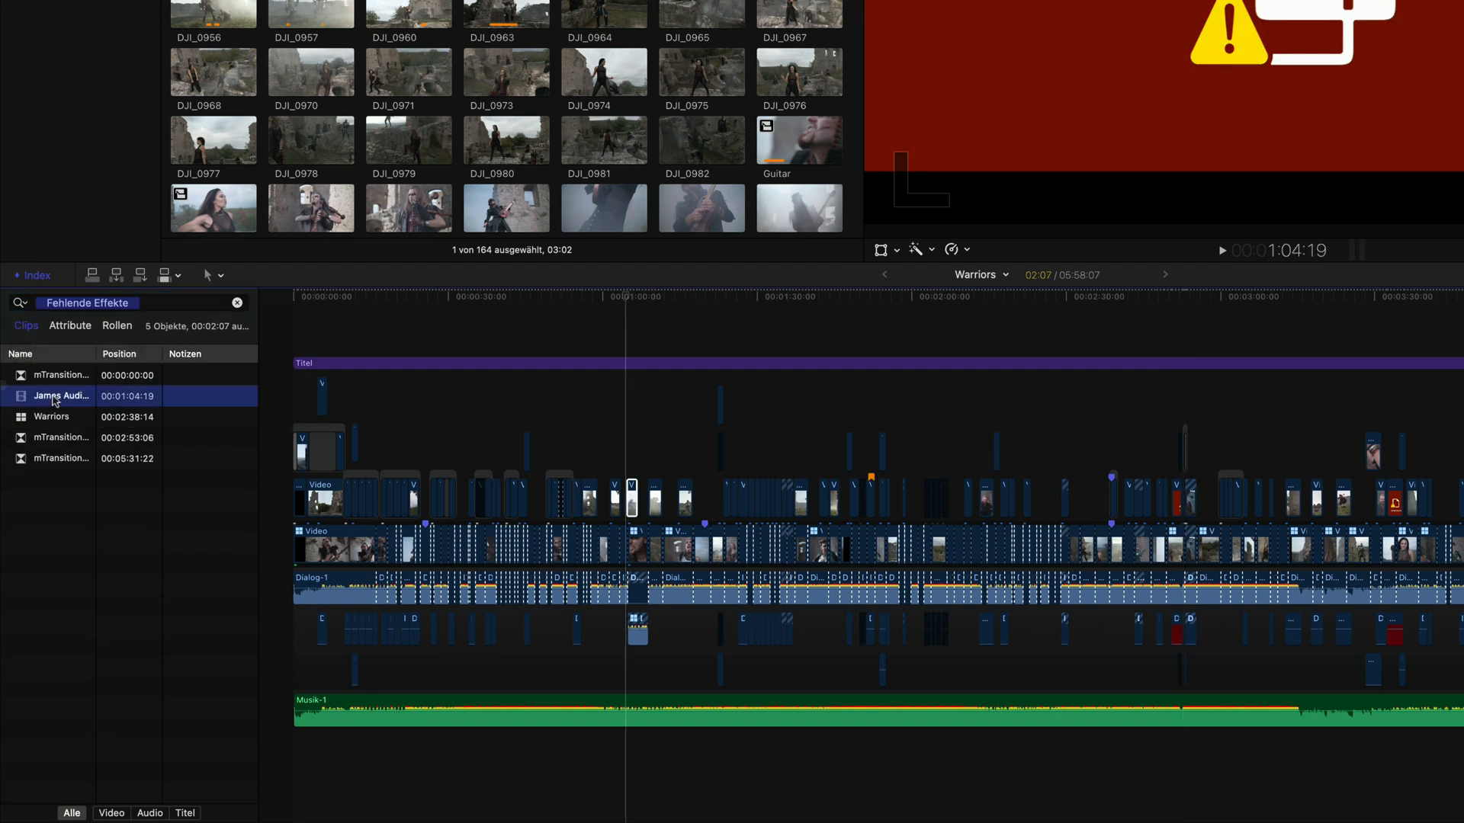
left_click(50, 420)
left_click(53, 442)
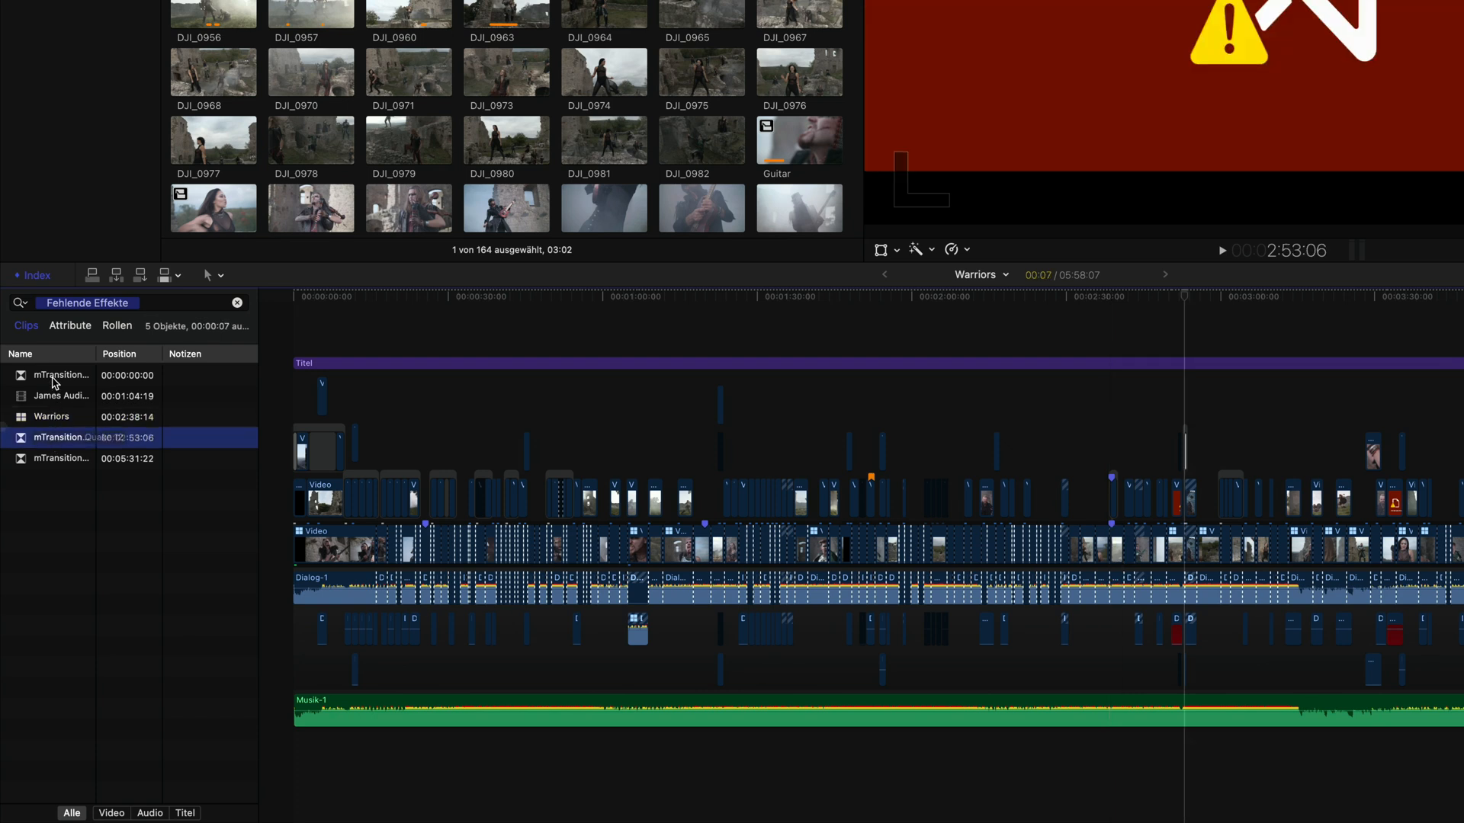
left_click(53, 378)
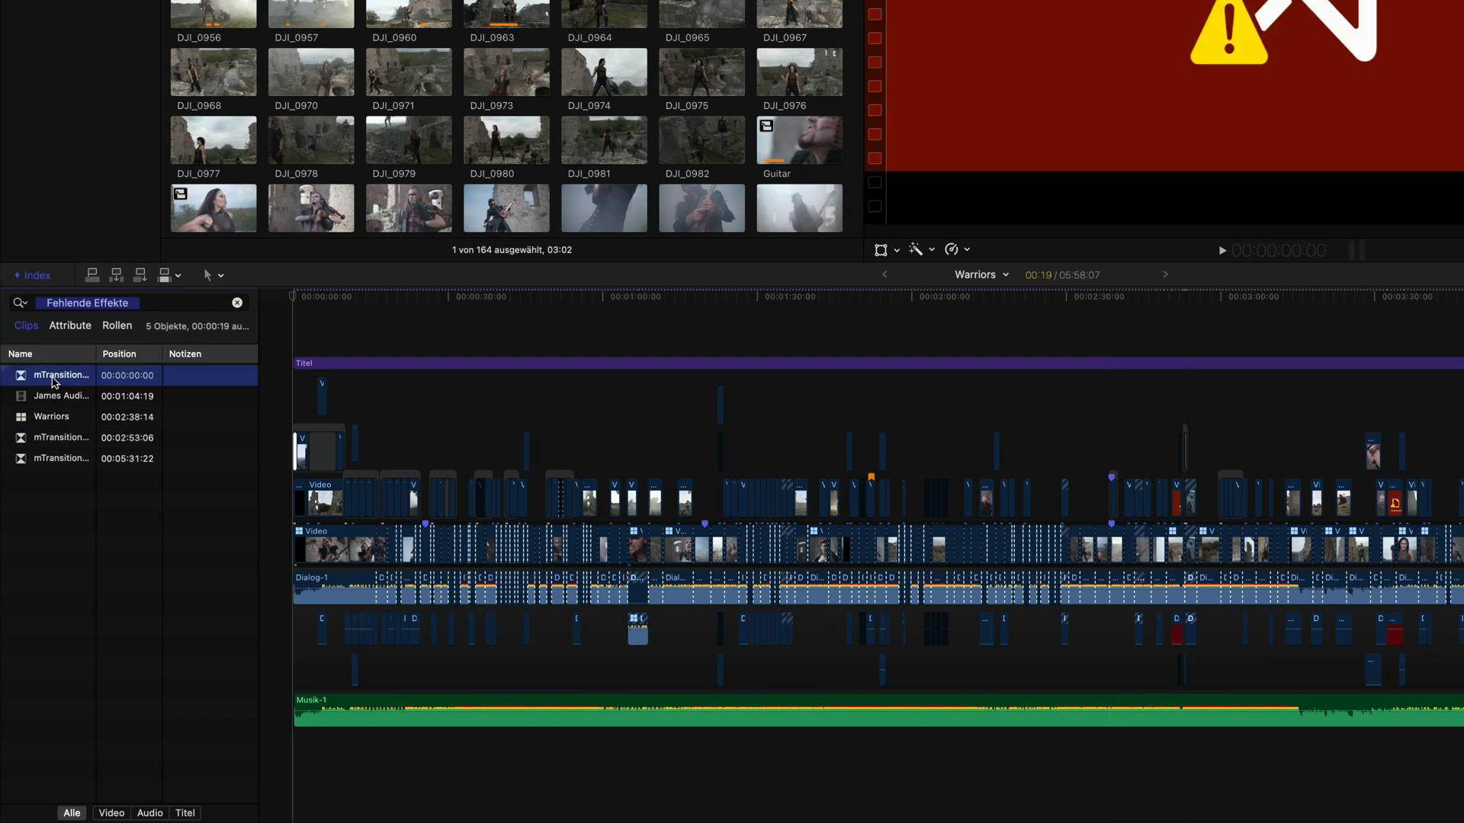
left_click(236, 304)
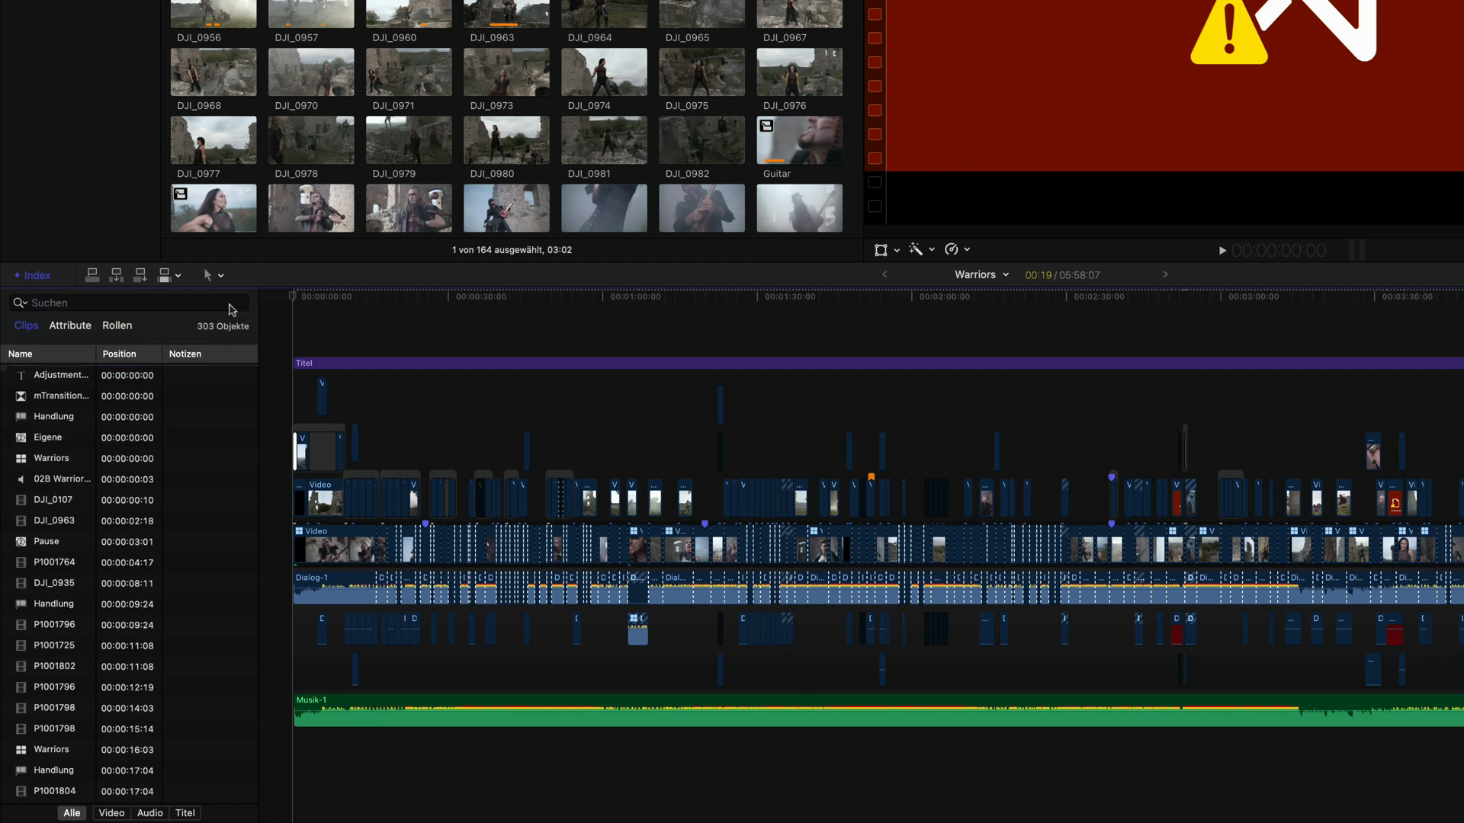
Step: Filter the timeline index by Videoeffekte
left_click(21, 304)
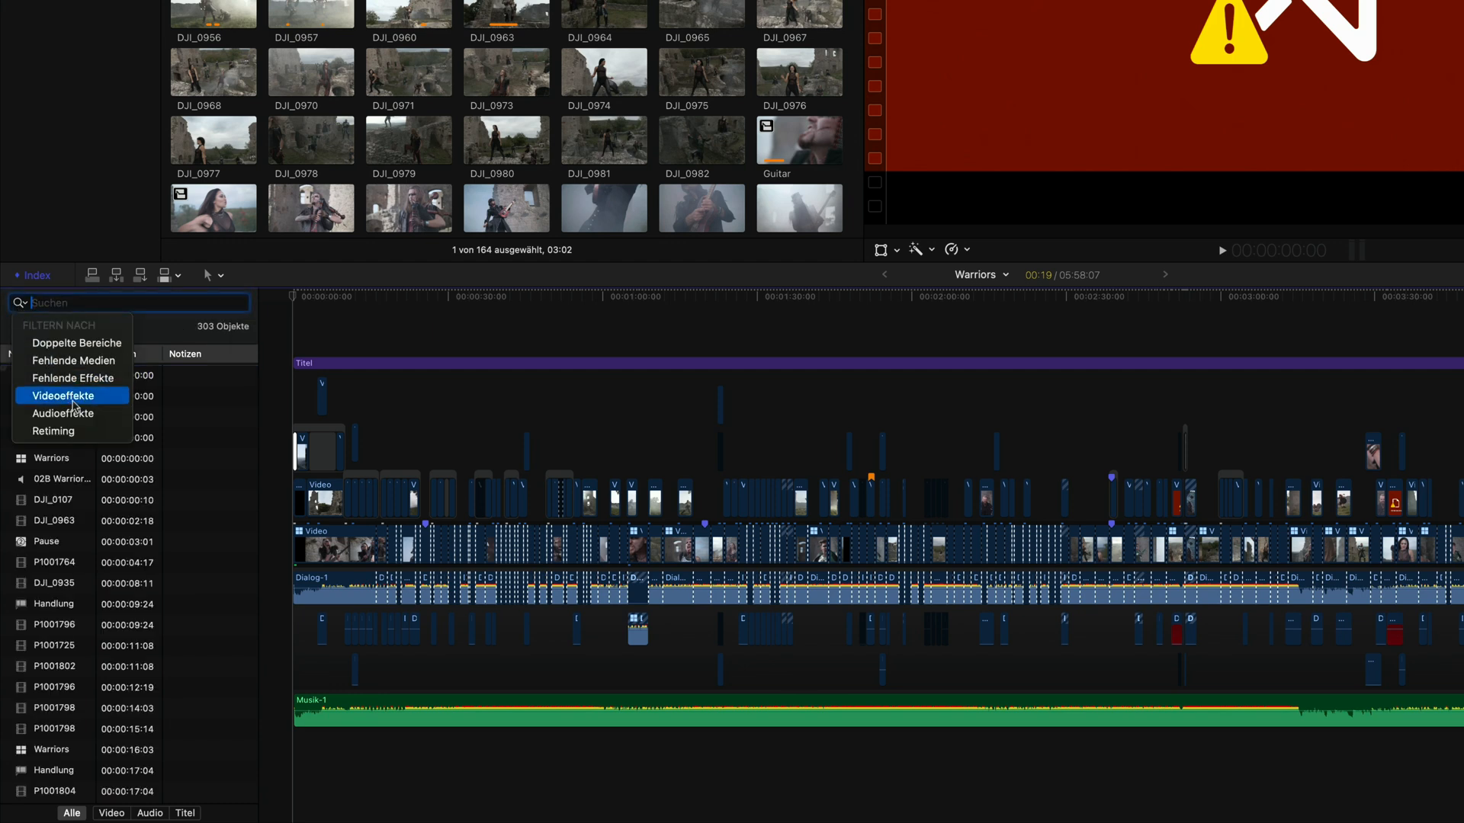
key("Escape")
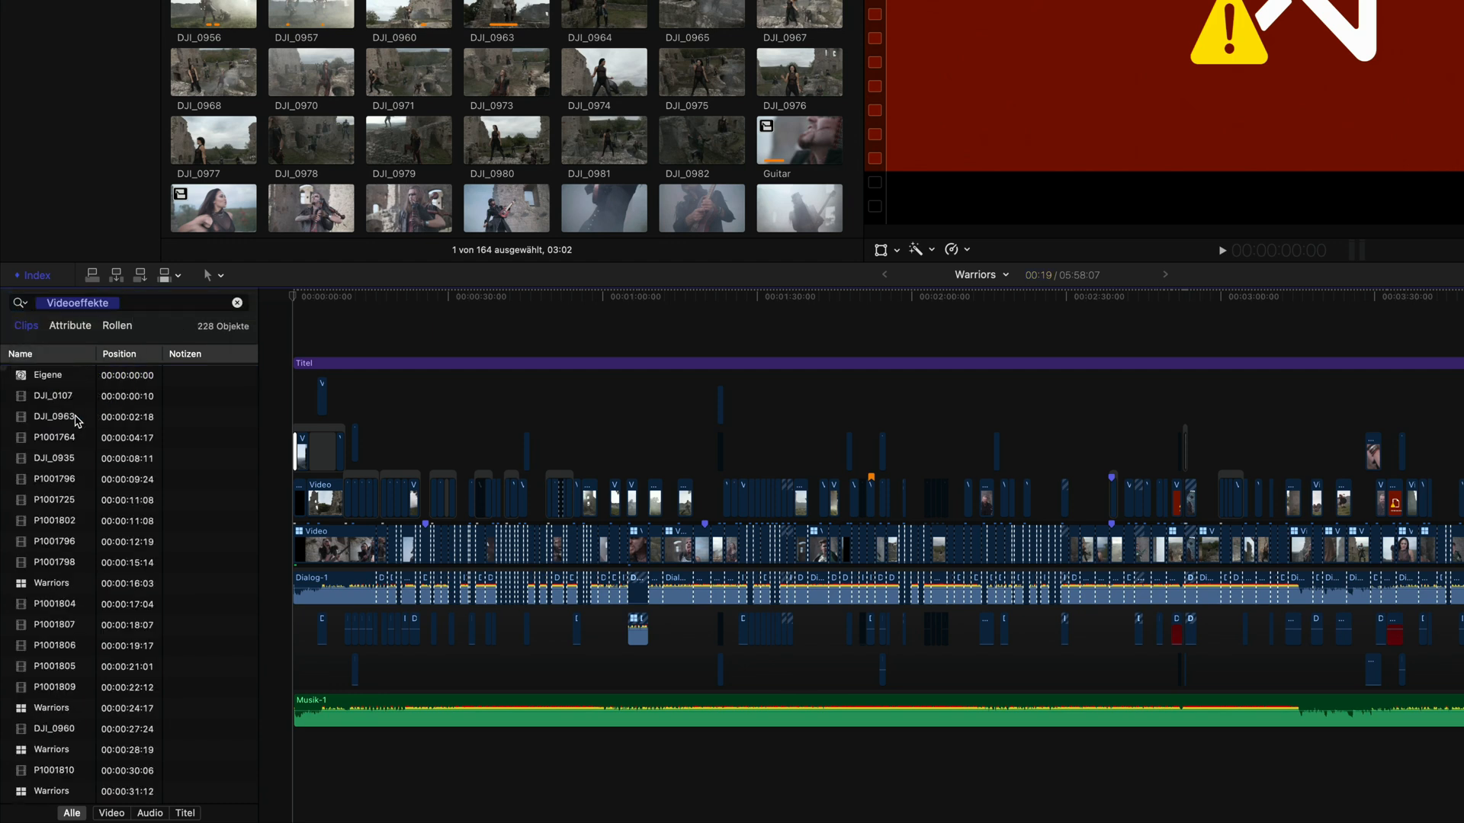
Step: Filter the timeline index by Audioeffekte, then clear the filter and dismiss the filter list
left_click(21, 303)
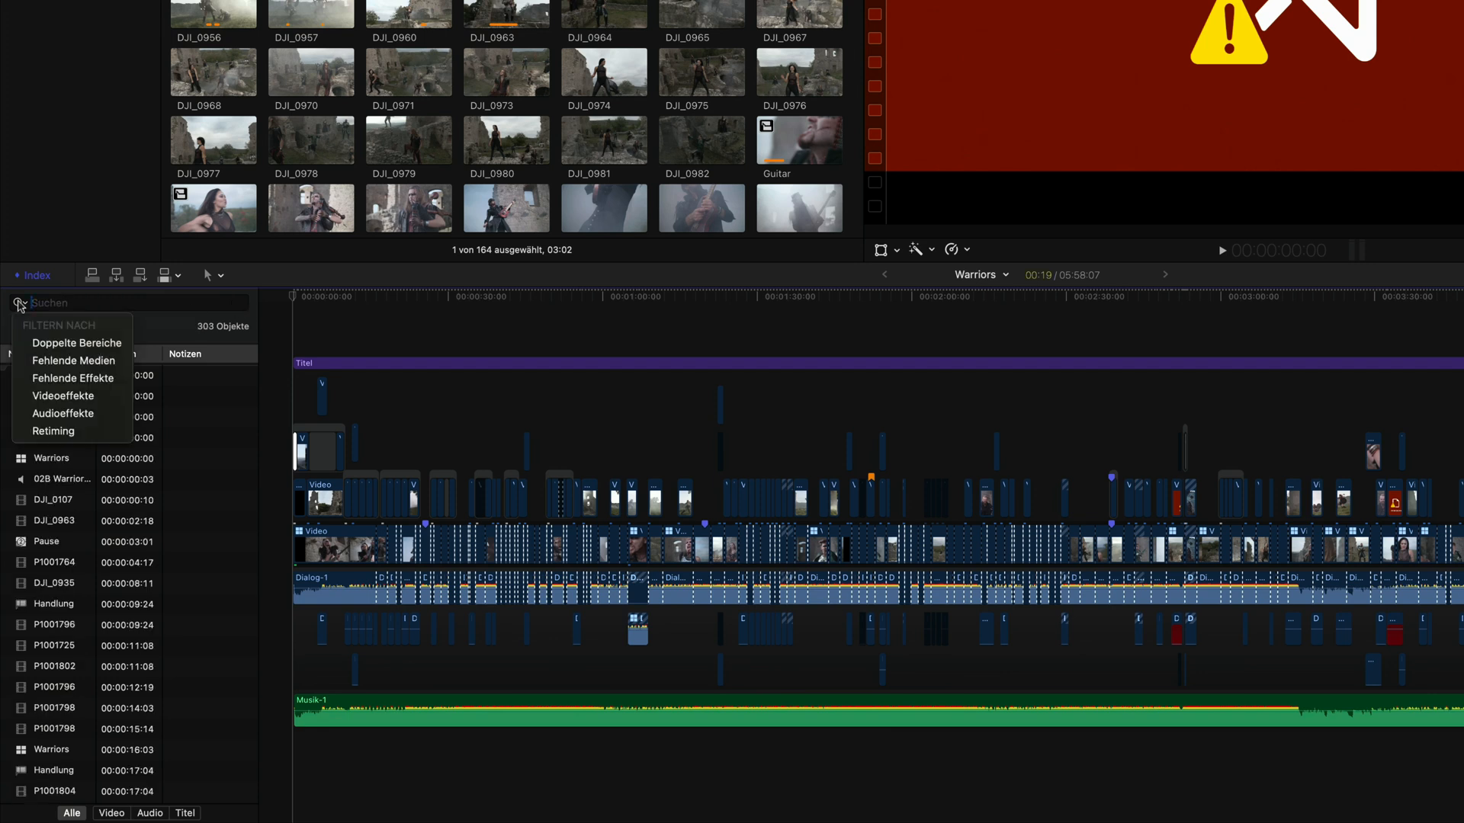
left_click(68, 415)
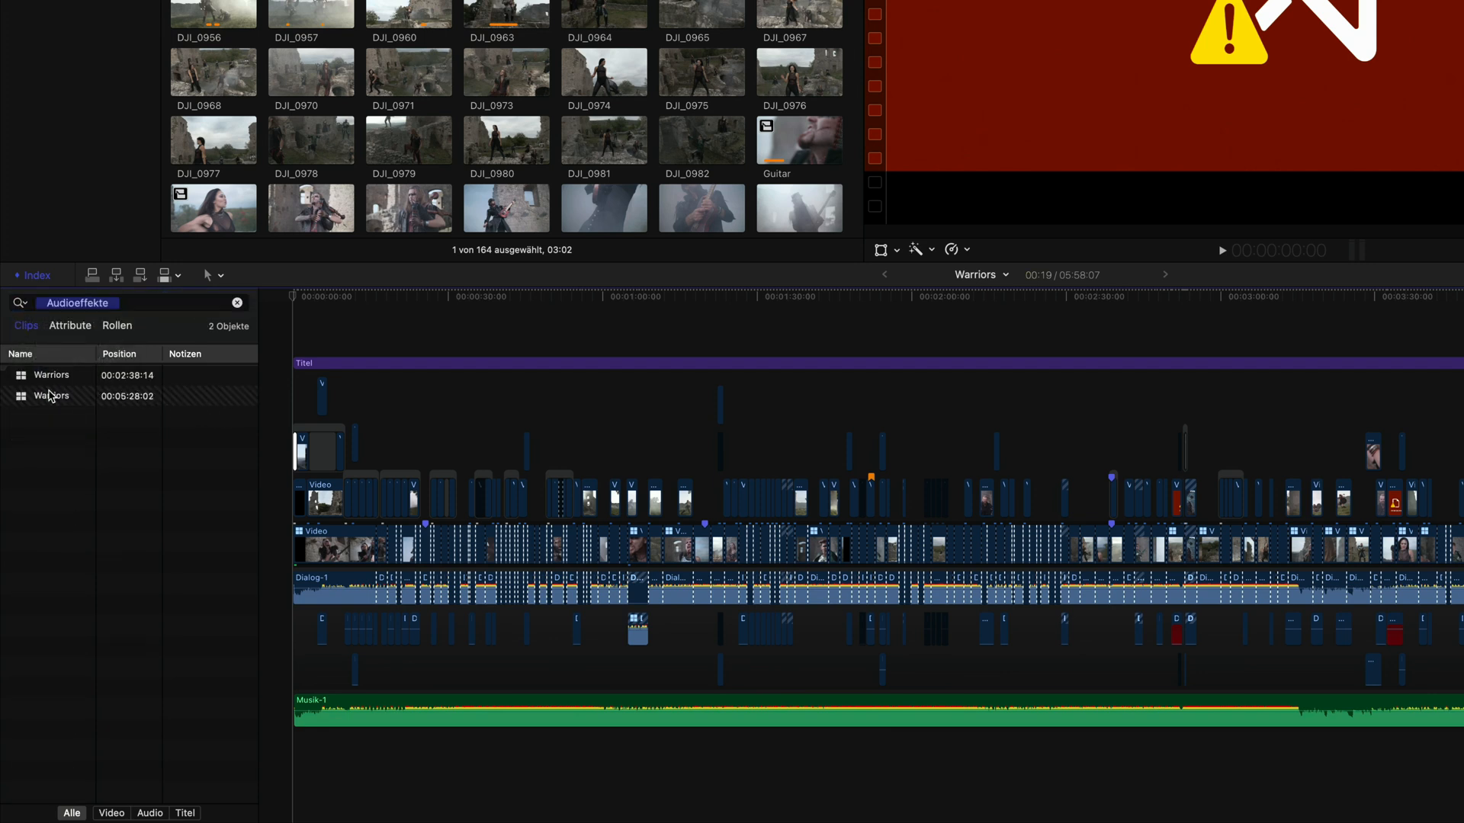
left_click(237, 303)
left_click(21, 303)
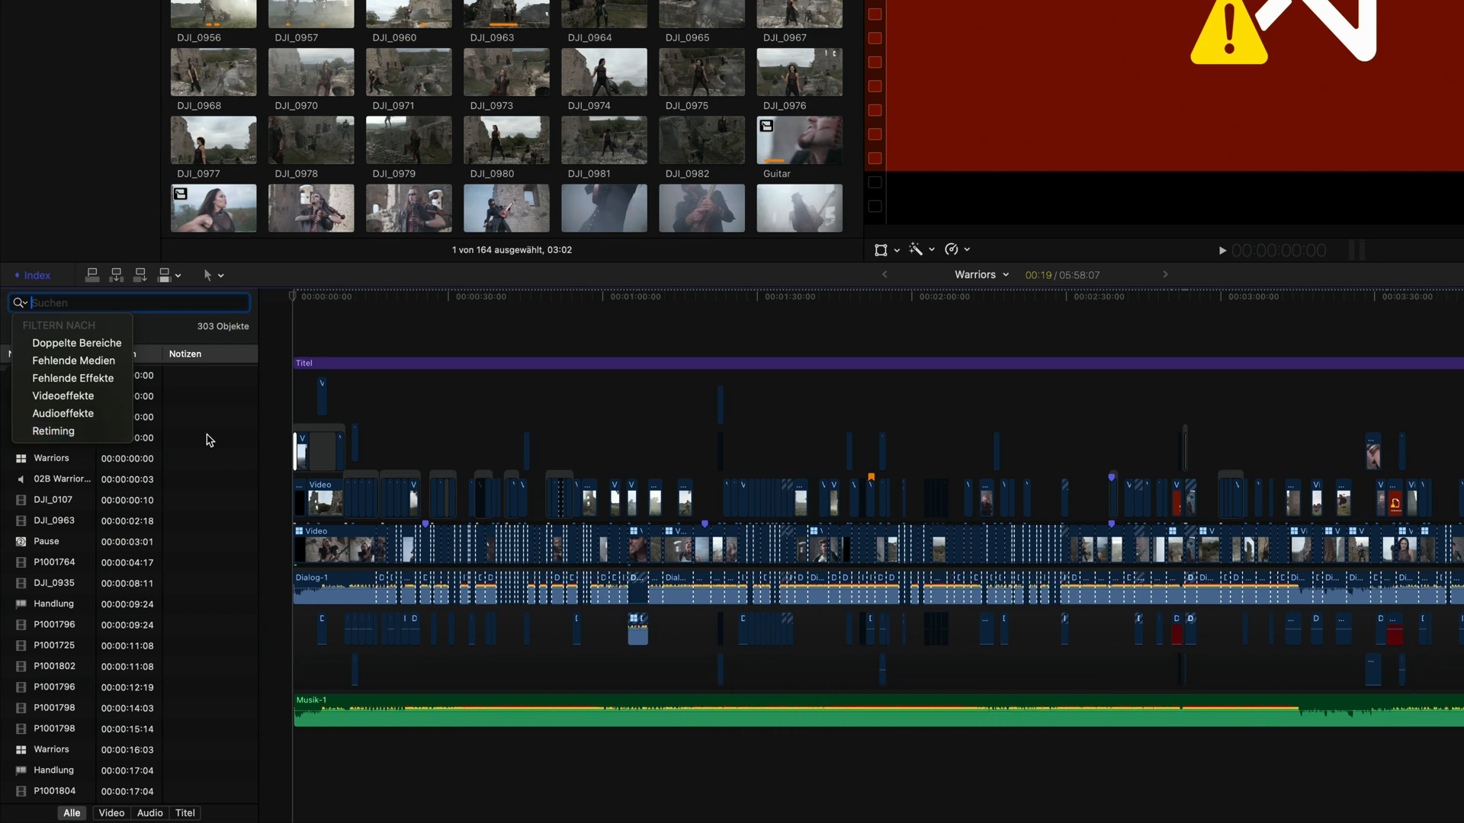
key("Escape")
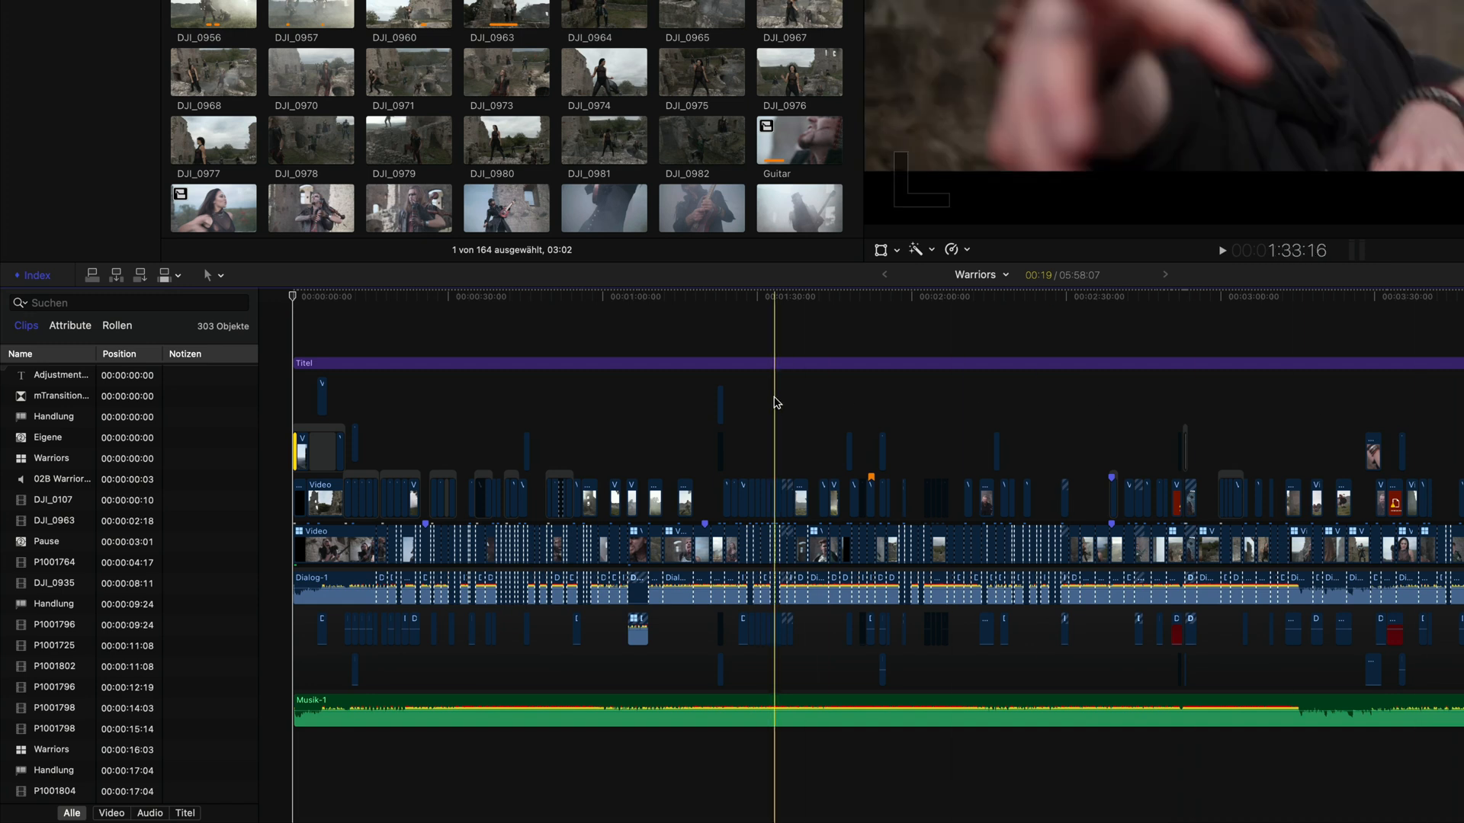
Step: Select all timeline clips, show their retiming speed bars, and zoom in to browse through them
key("super+a")
key("super+r")
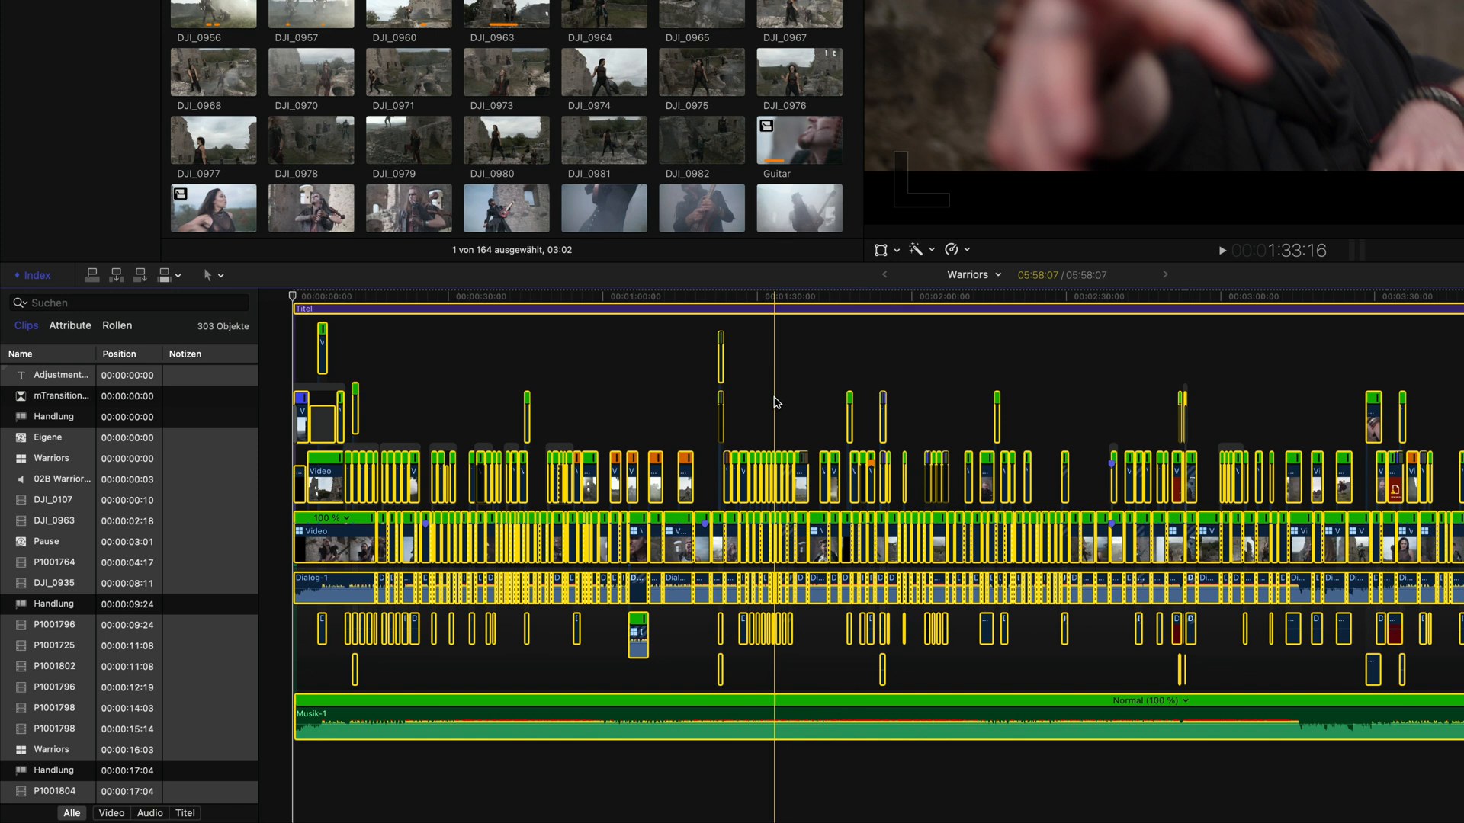
key("super+plus")
key("super+plus")
key("super+plus")
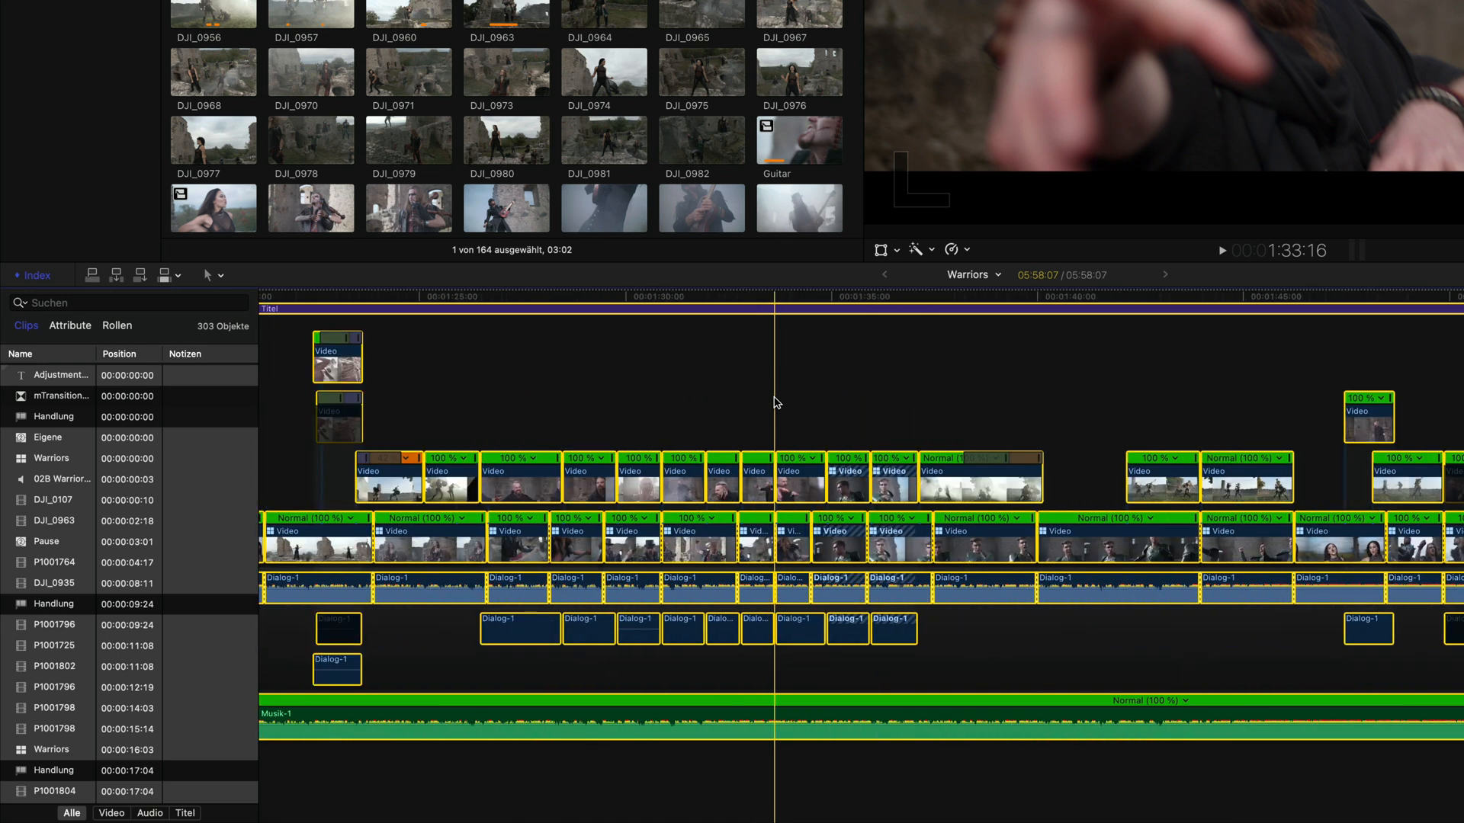
left_click(776, 403)
scroll(776, 403, "right", 15)
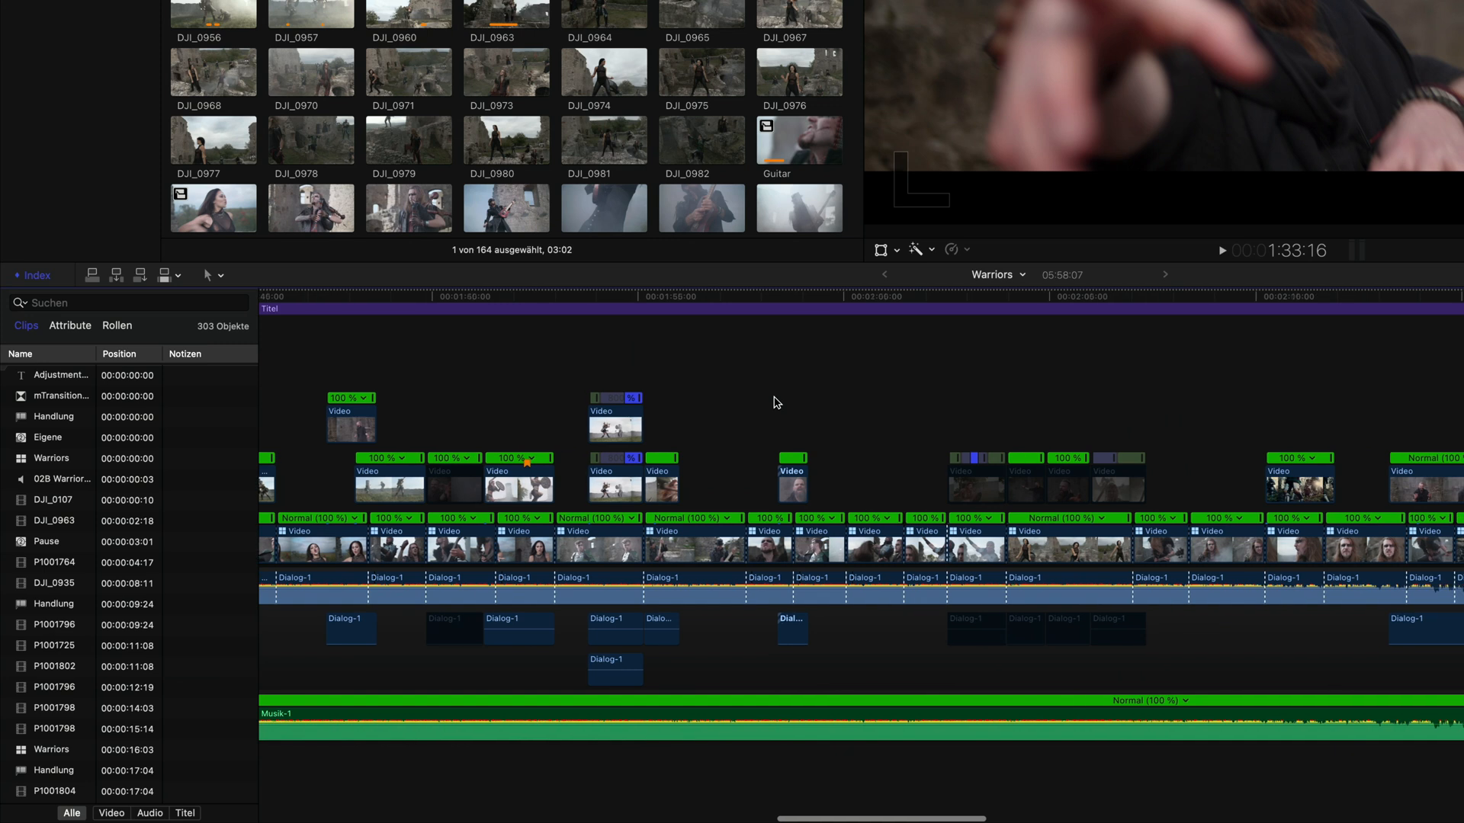
scroll(776, 403, "left", 18)
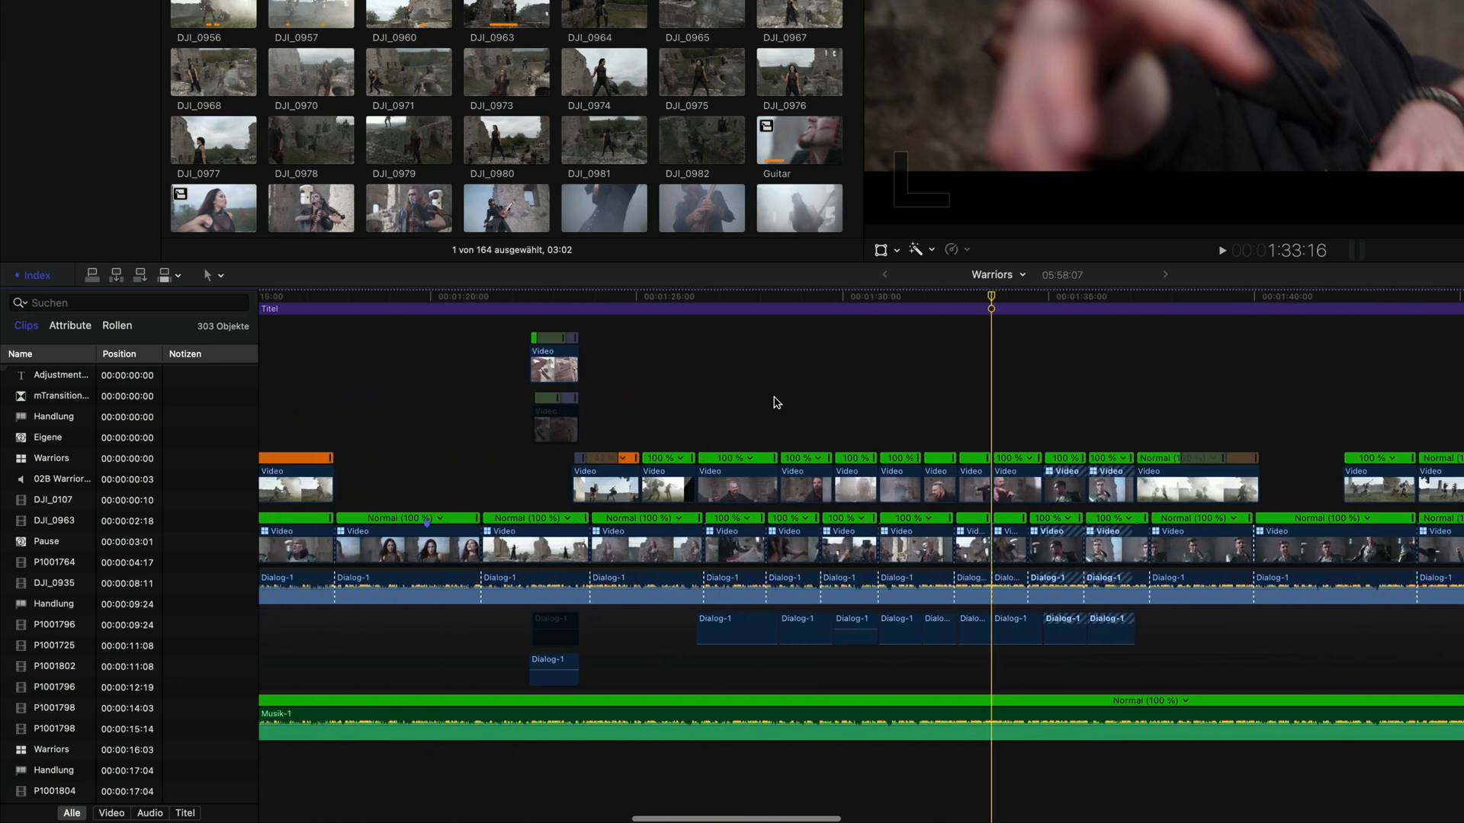
scroll(776, 403, "left", 20)
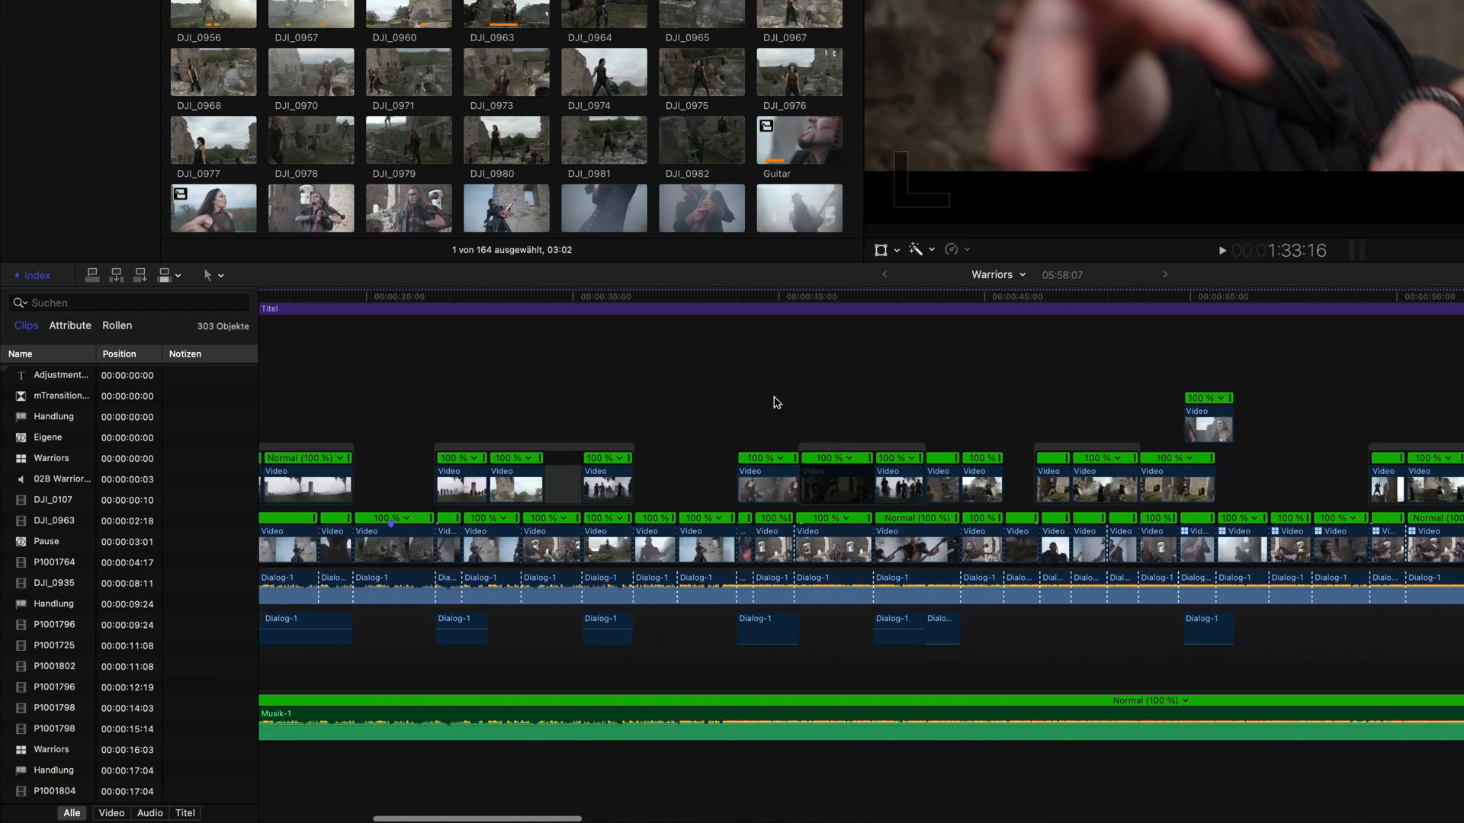
scroll(776, 403, "left", 15)
scroll(776, 402, "right", 5)
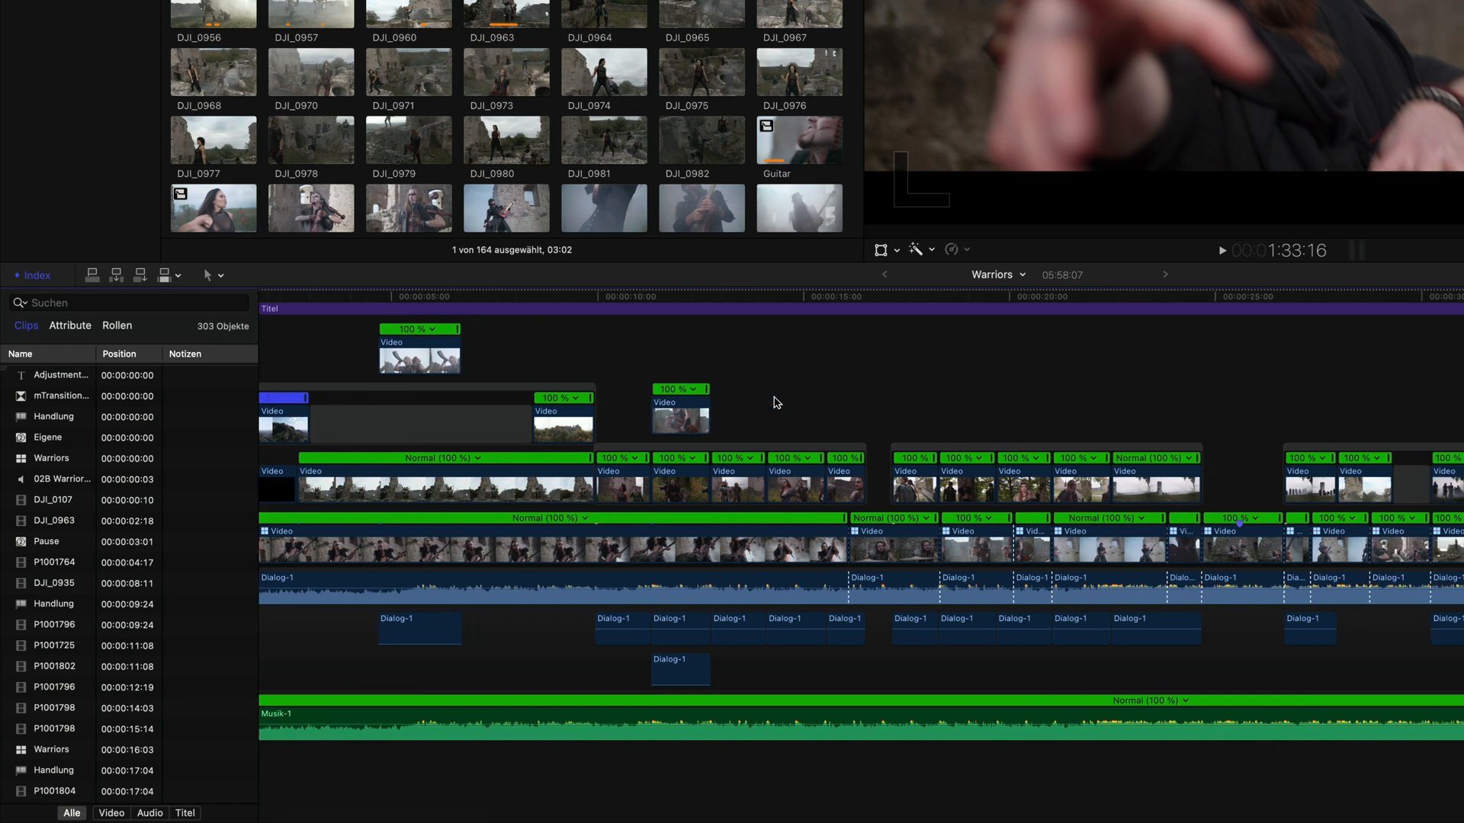
scroll(776, 403, "right", 20)
scroll(776, 403, "right", 15)
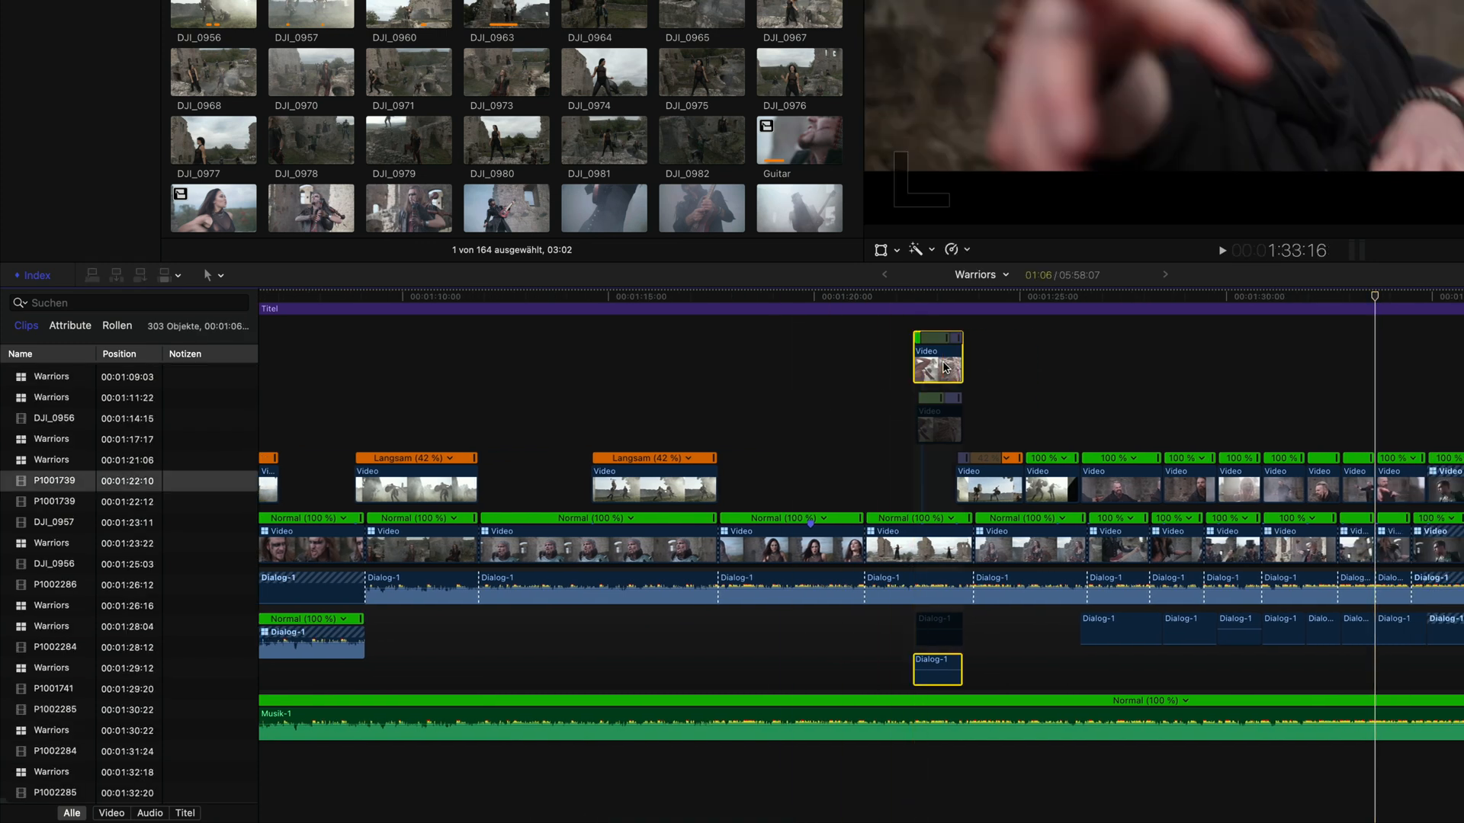
left_click(865, 370)
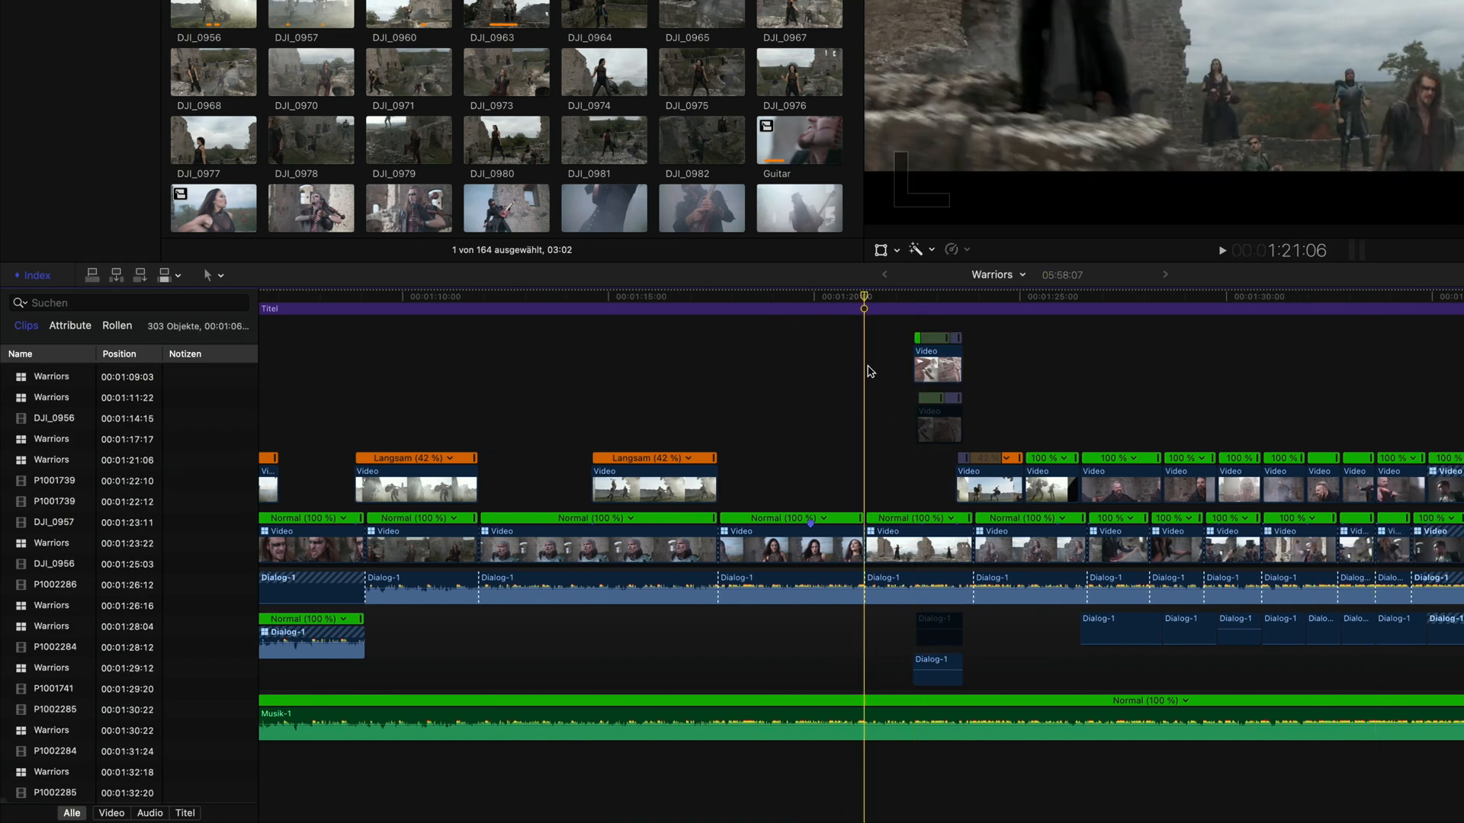
Step: Hide the retiming speed bars on all clips and deselect everything in the timeline
key("super+a")
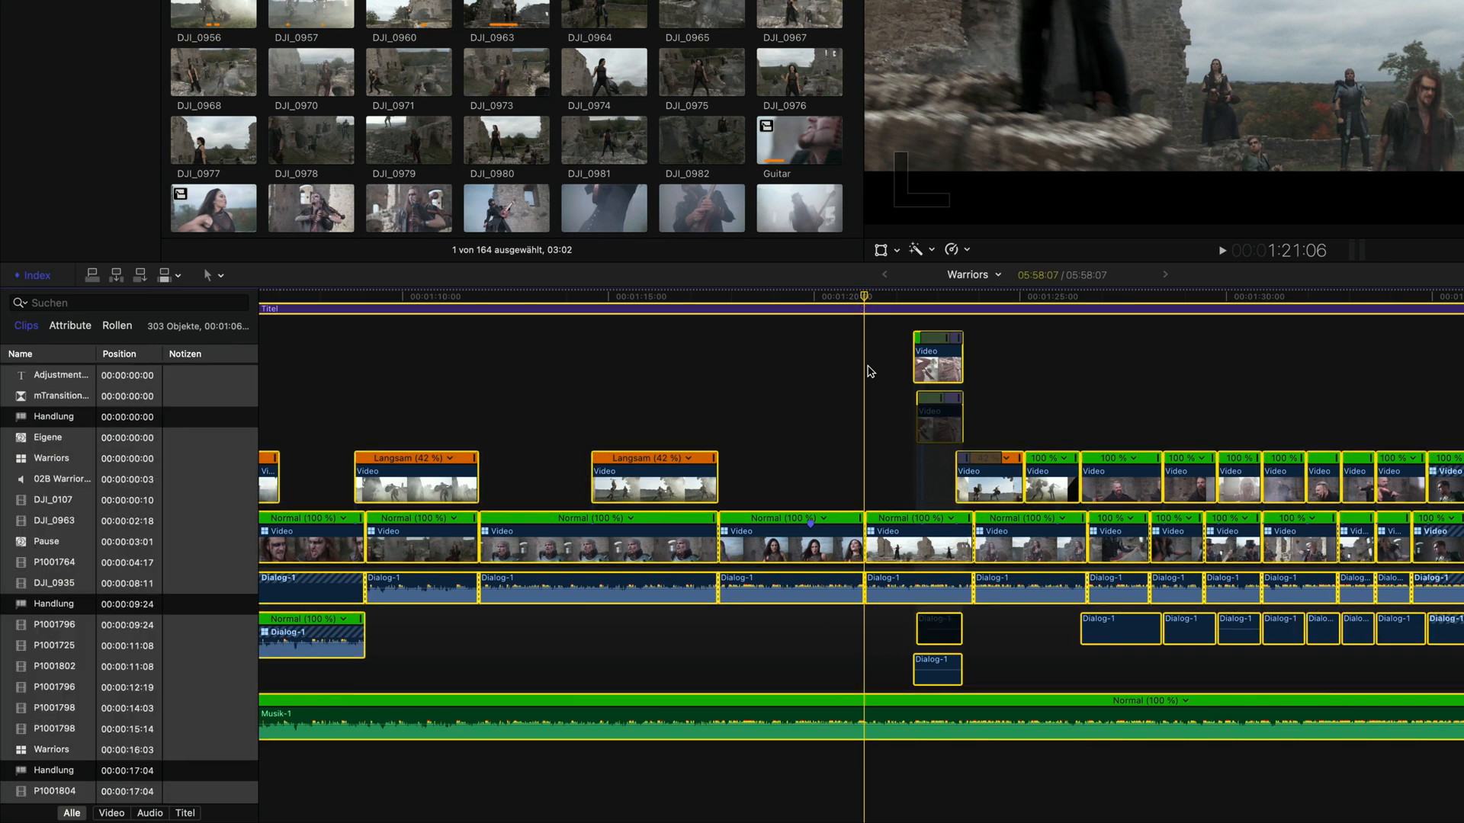
key("super+r")
key("super+shift+a")
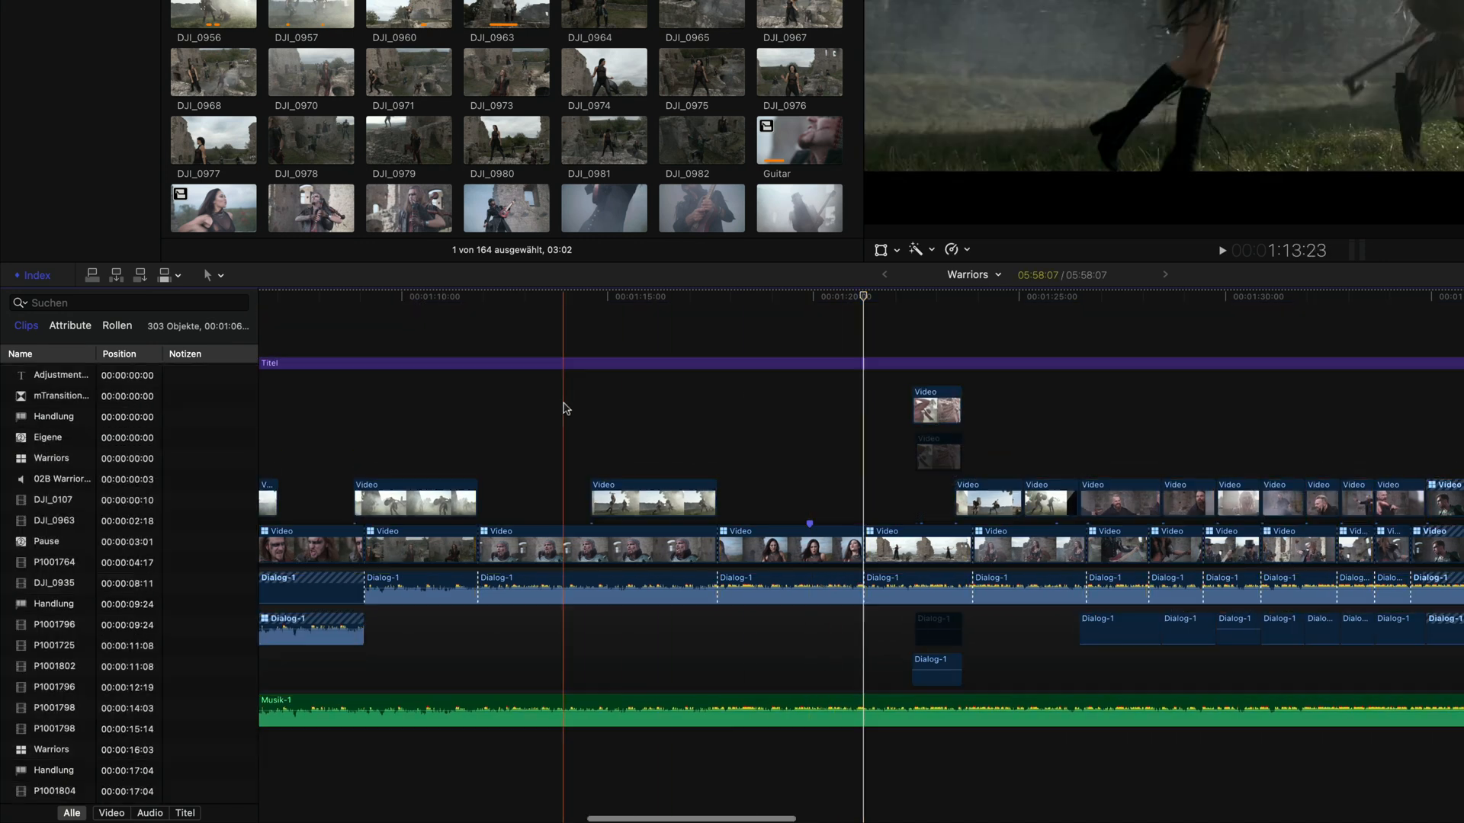
Step: Filter the timeline index by Retiming and jump to the first P1001739 entry
scroll(264, 368, "left", 10)
left_click(21, 303)
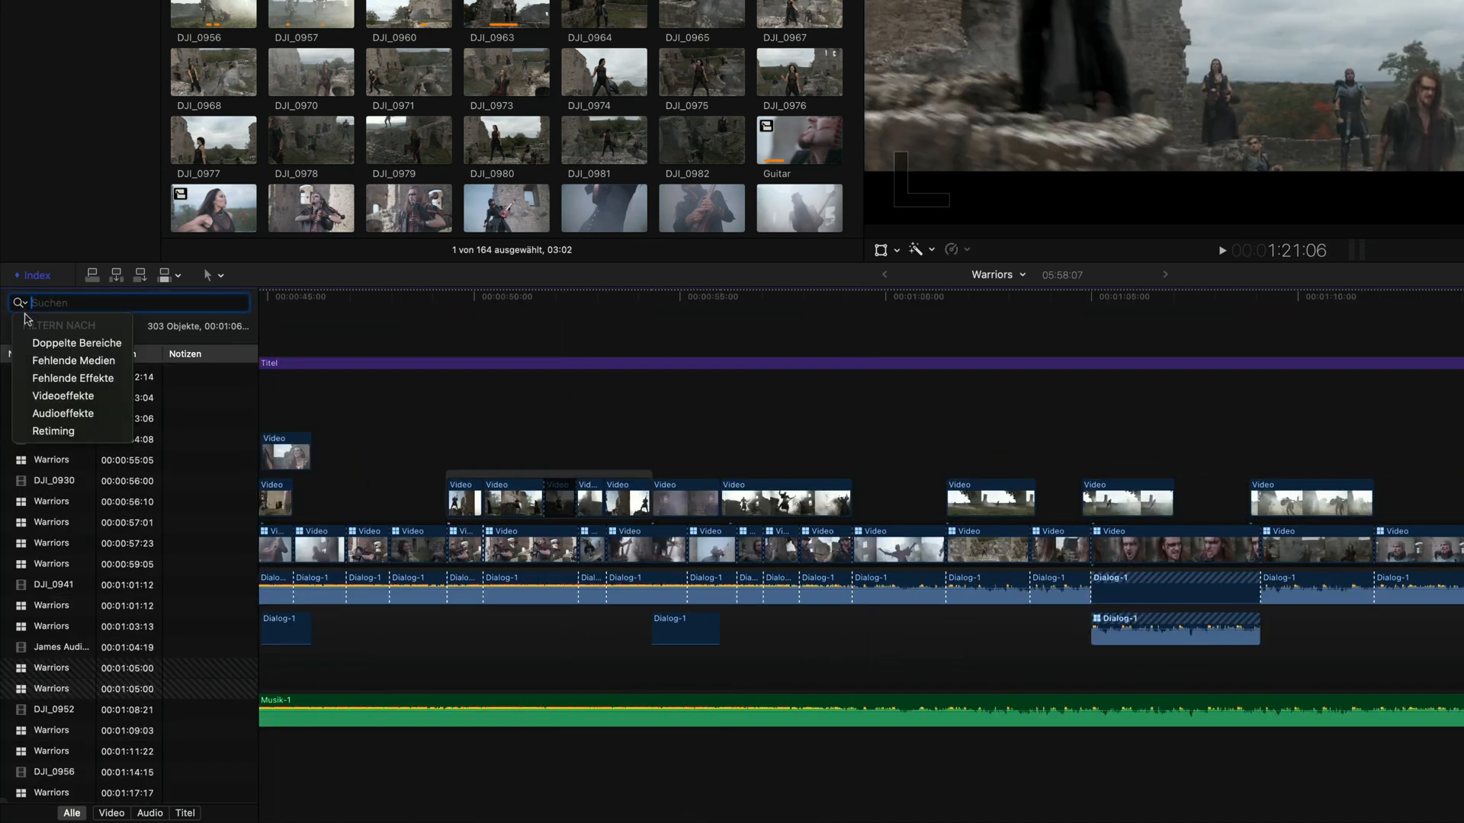
left_click(99, 433)
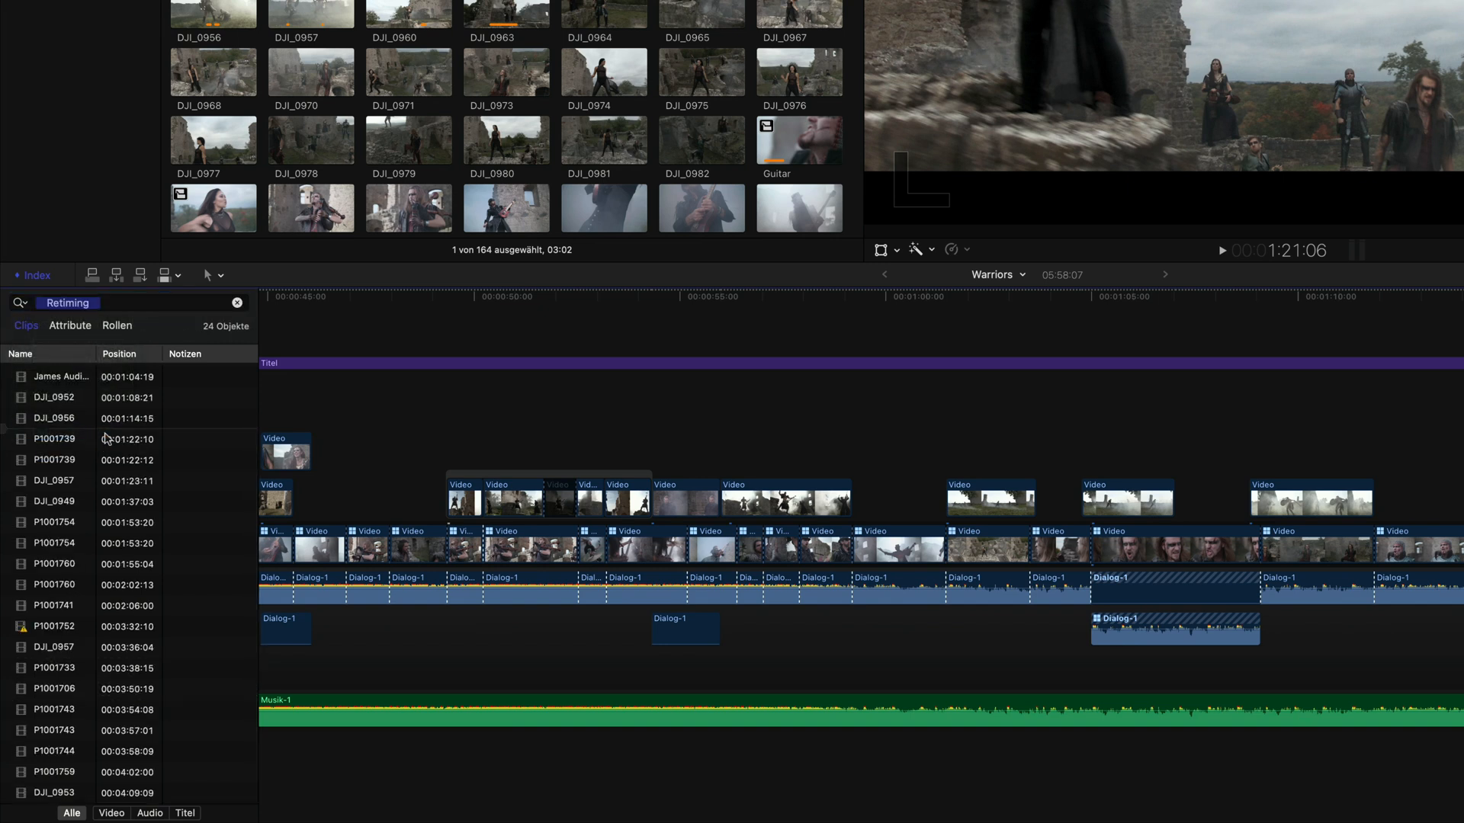
left_click(110, 438)
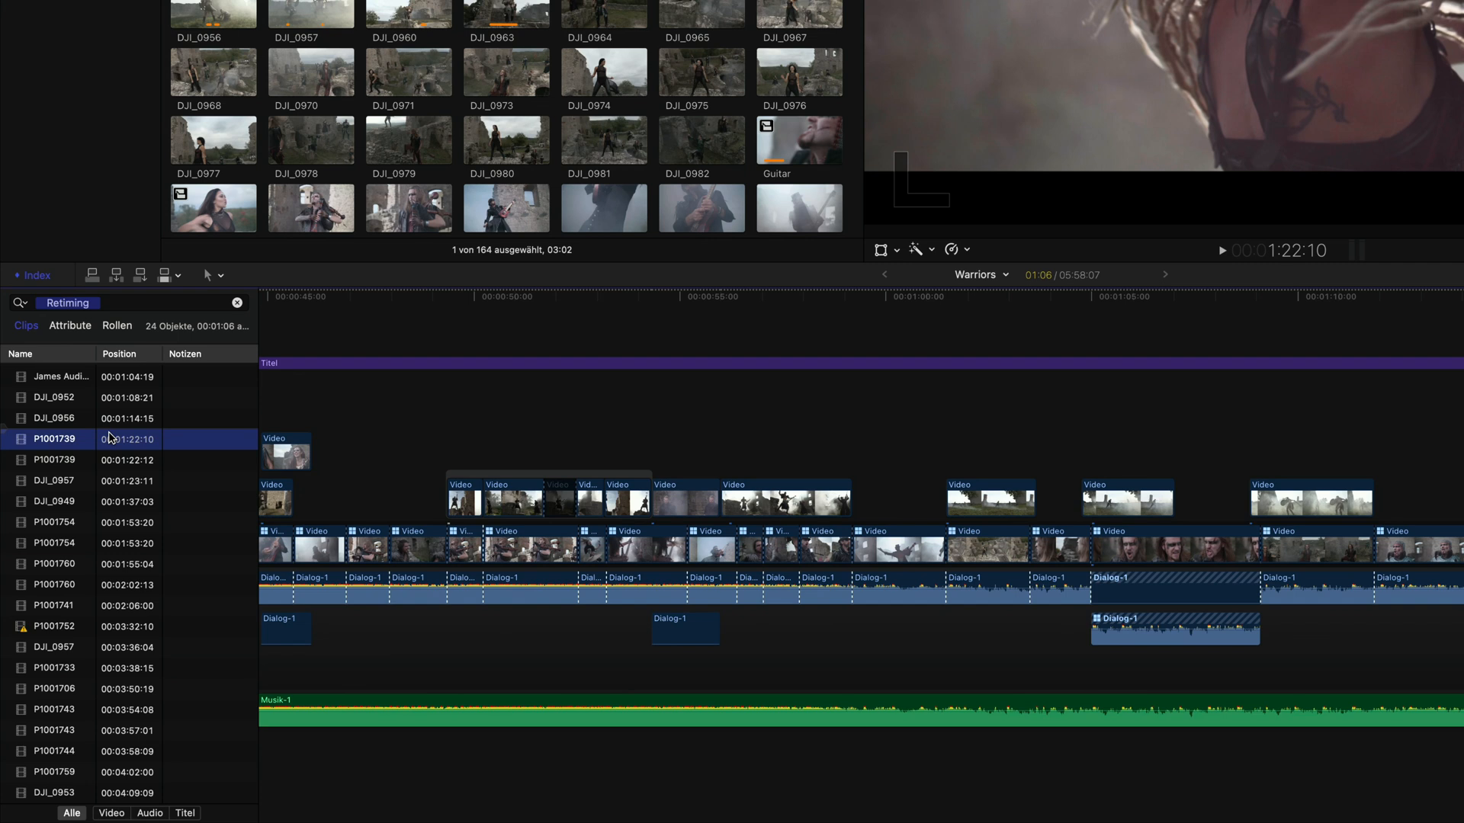
Step: Select all Retiming entries in the index, show their retiming bars, and browse the retimed clips in the zoomed timeline
left_click(92, 543)
key("super+a")
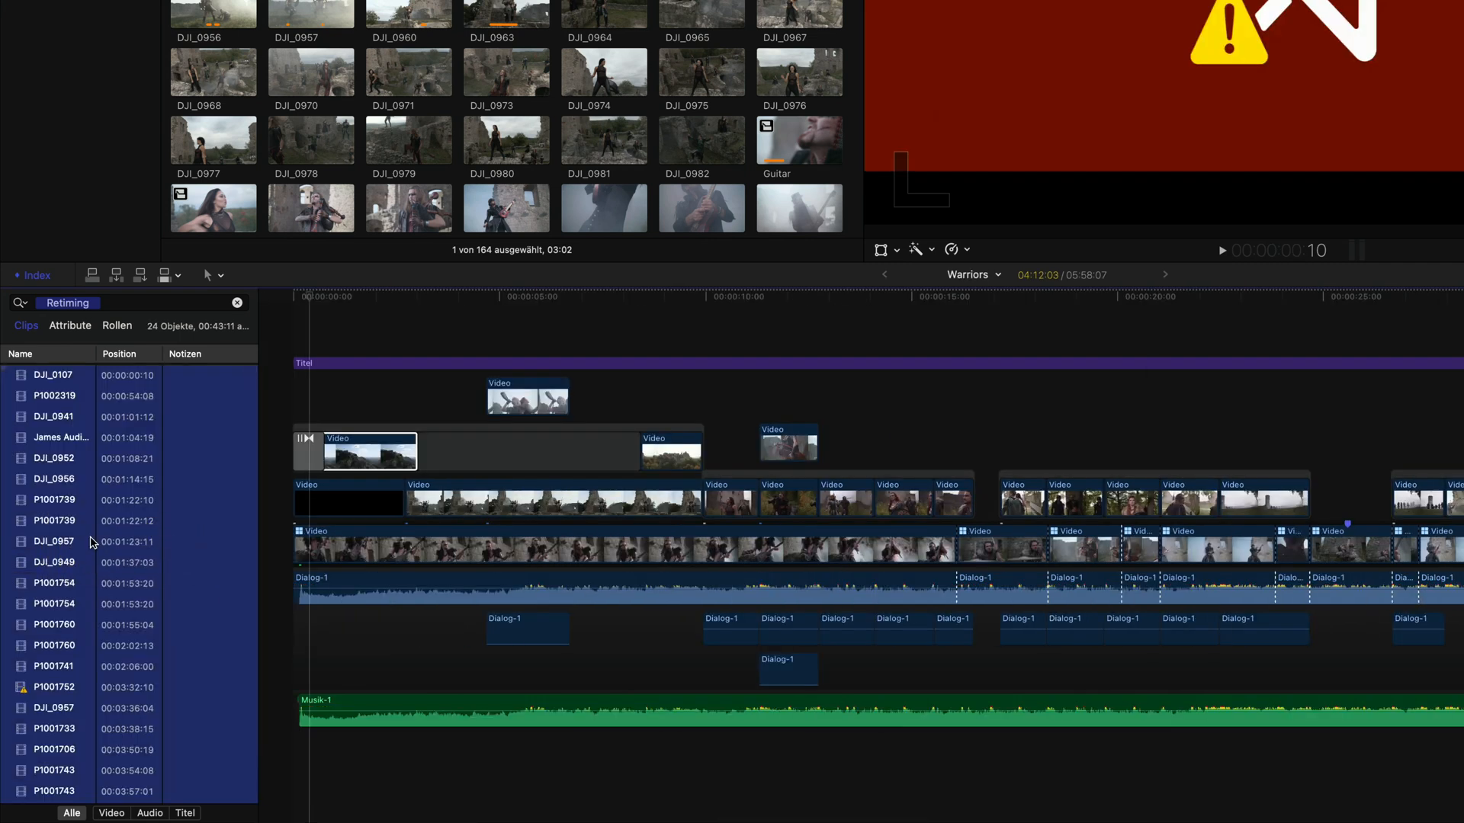
key("super+r")
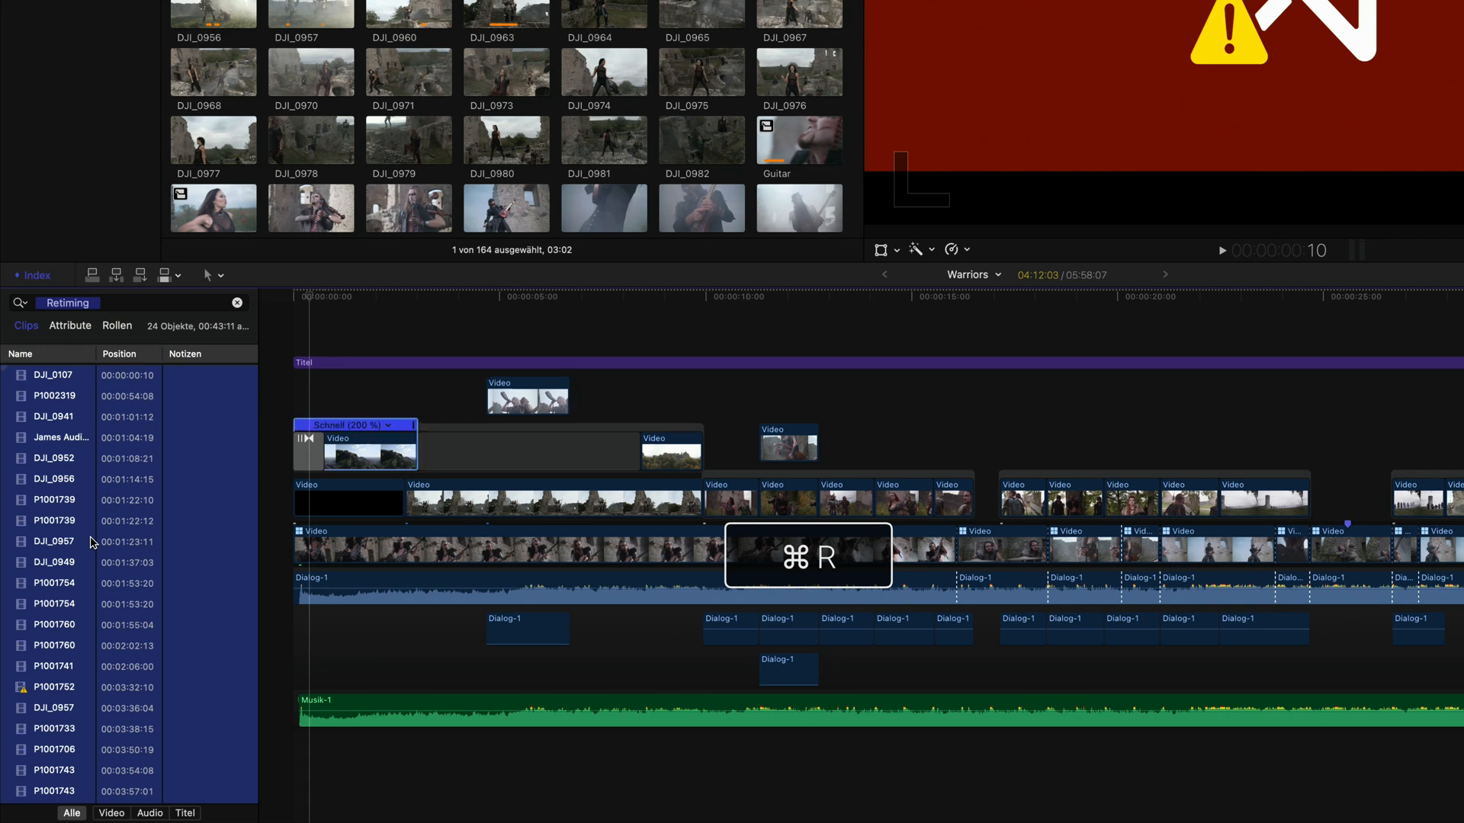
left_click(397, 380)
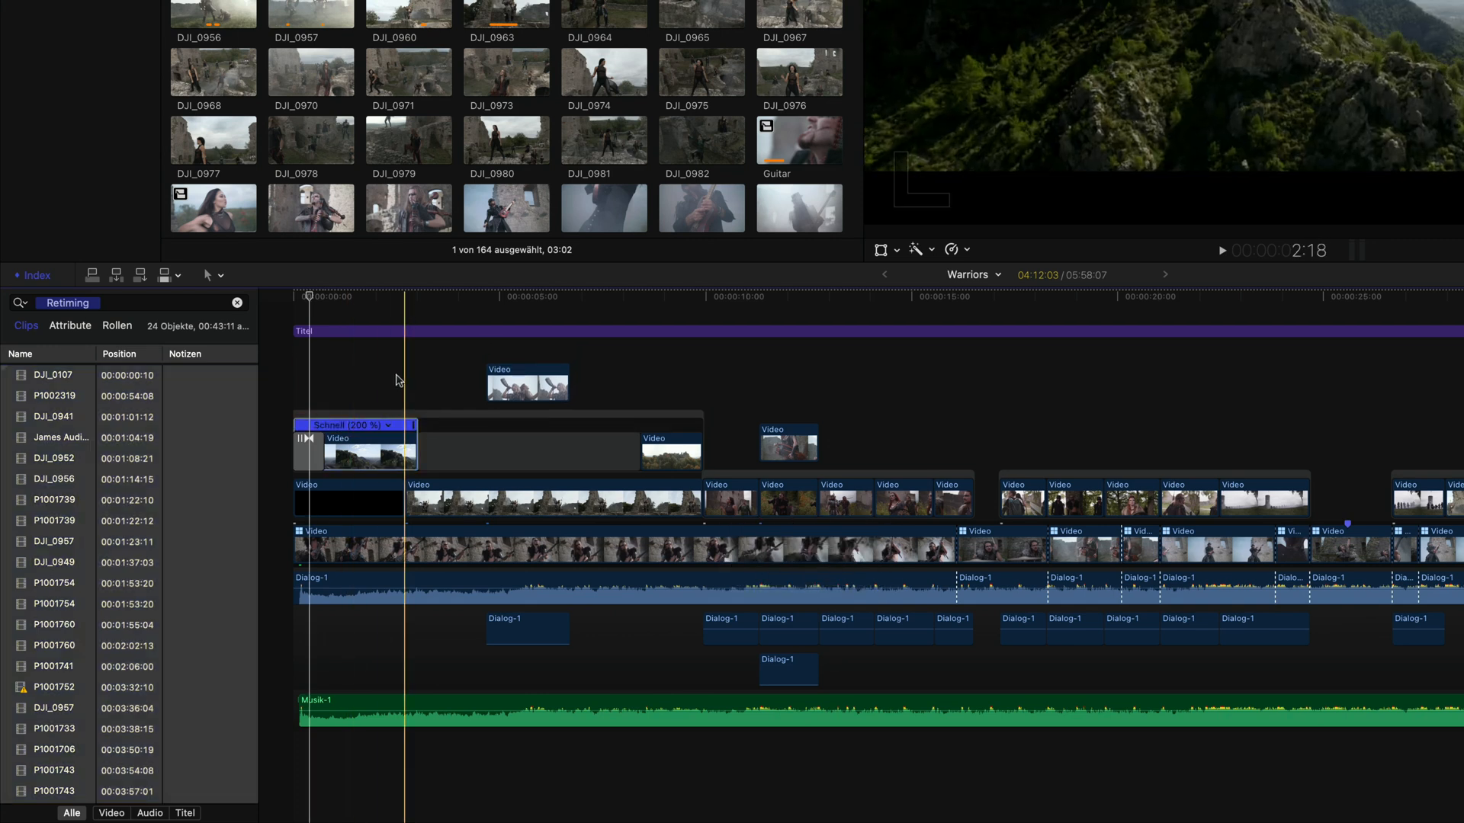
key("shift+z")
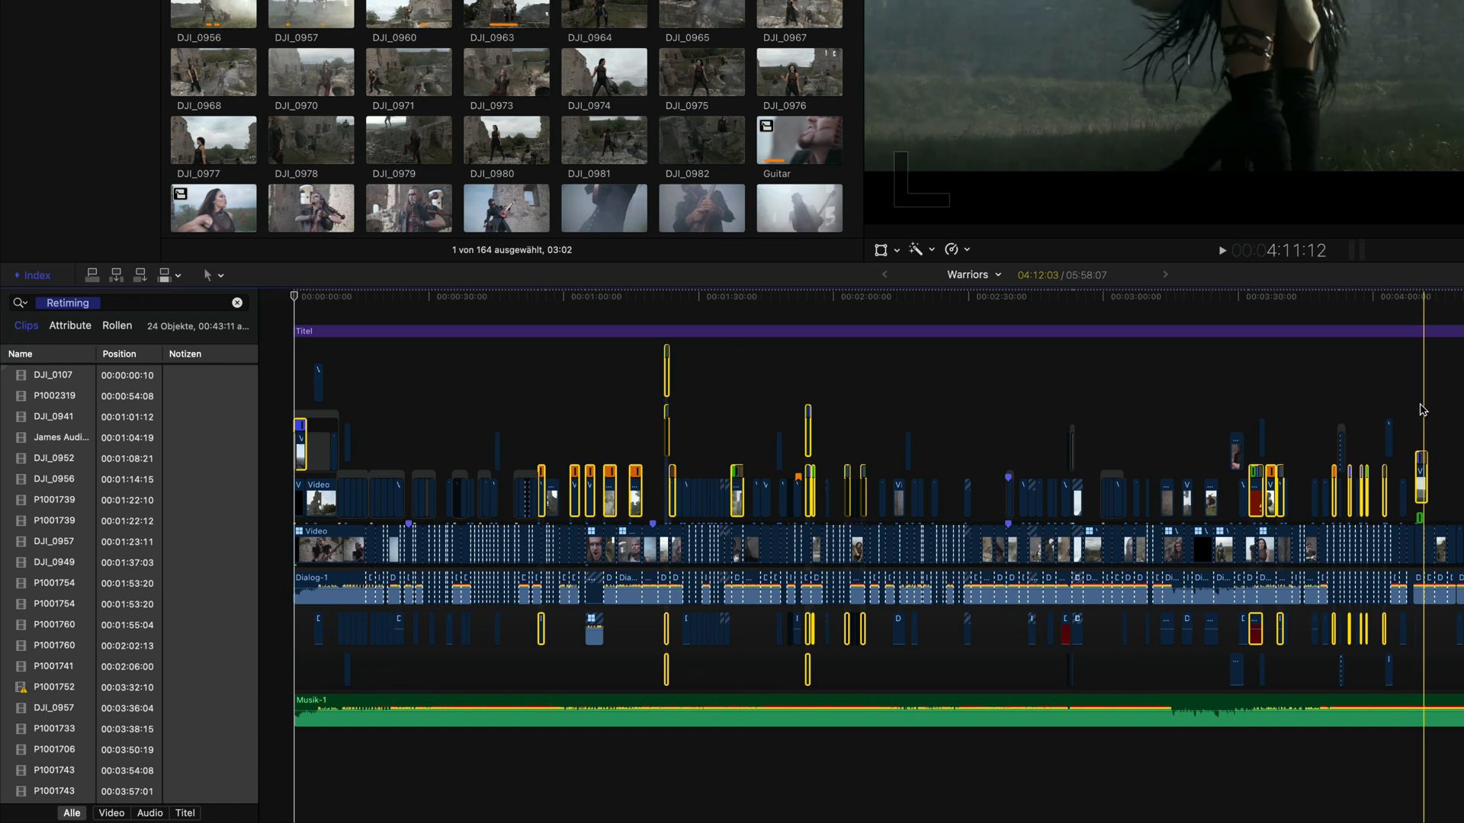
key("super+equal")
key("super+equal")
key("super+equal")
key("super+equal")
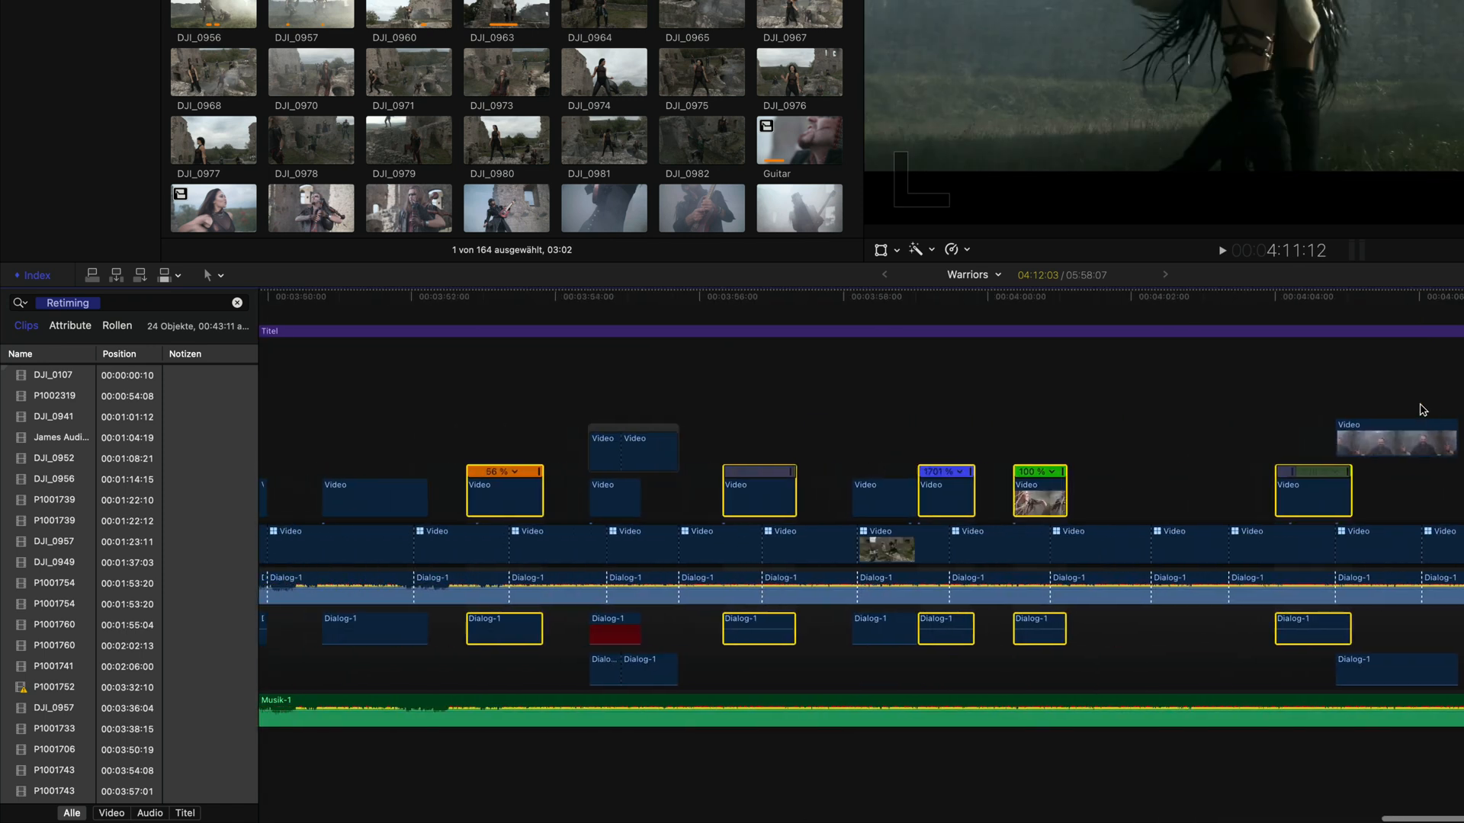
scroll(1423, 410, "left", 15)
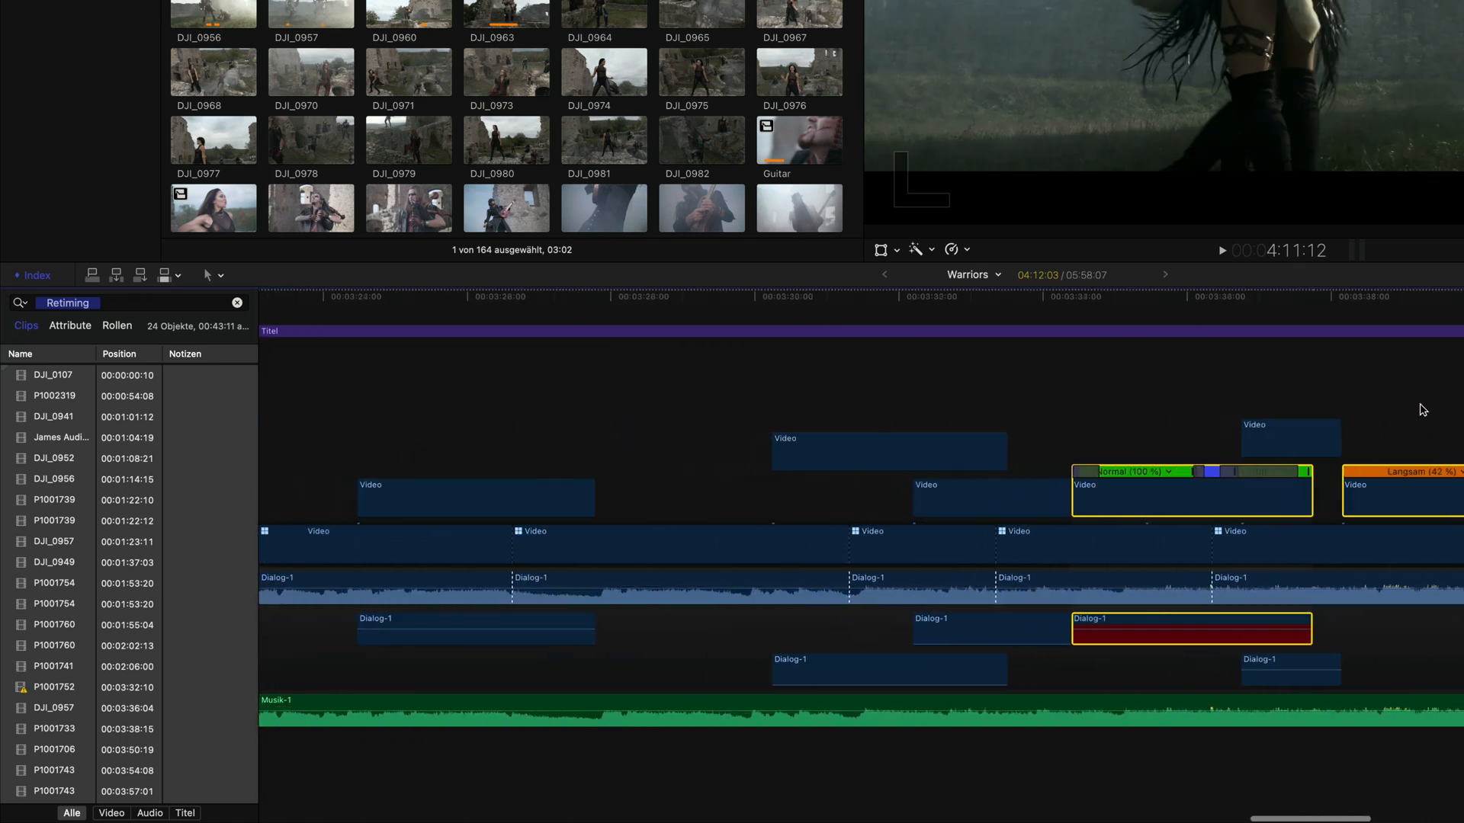
scroll(1422, 410, "left", 20)
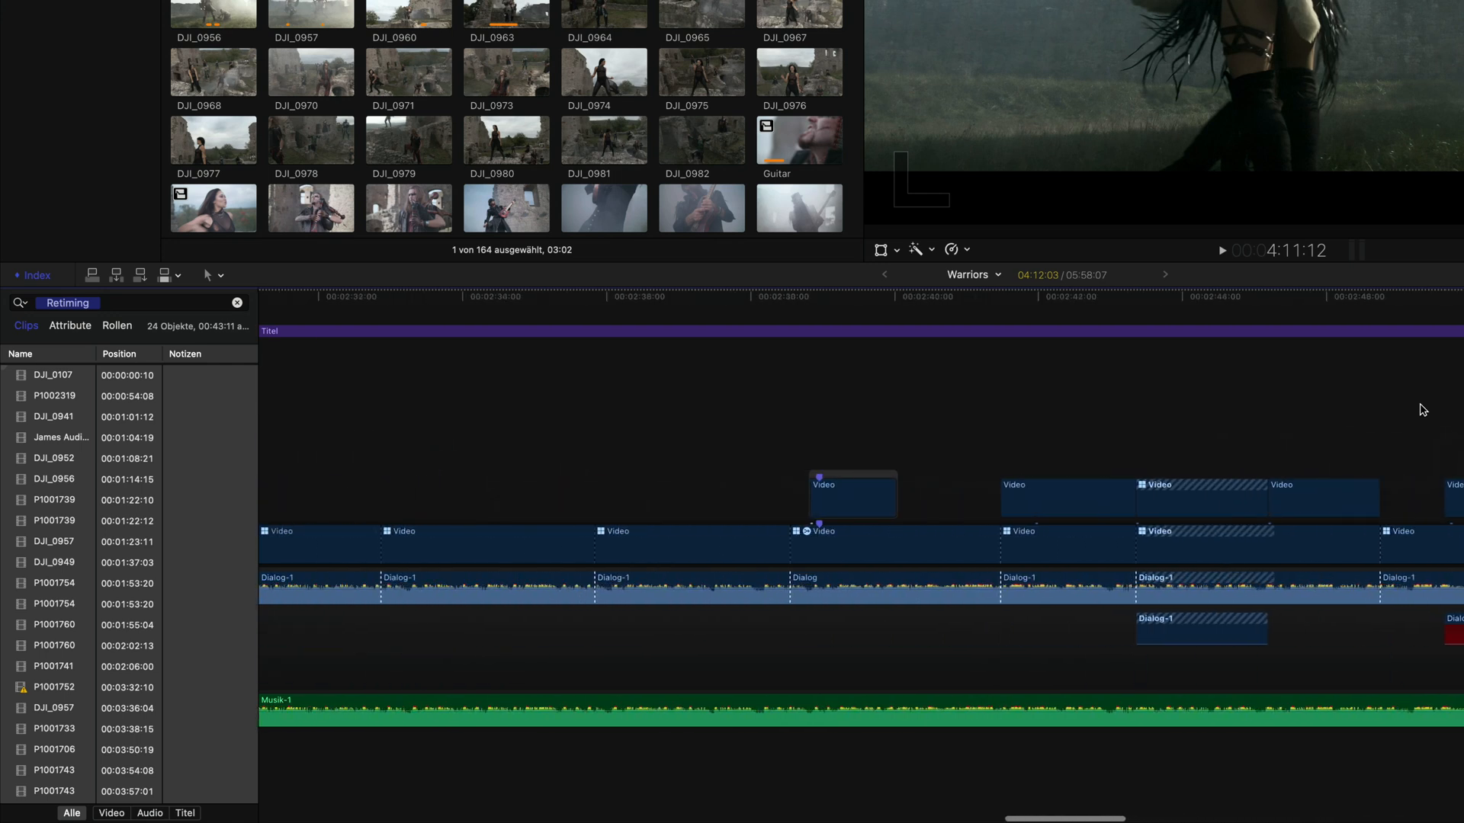
scroll(1422, 410, "left", 5)
left_click(1101, 387)
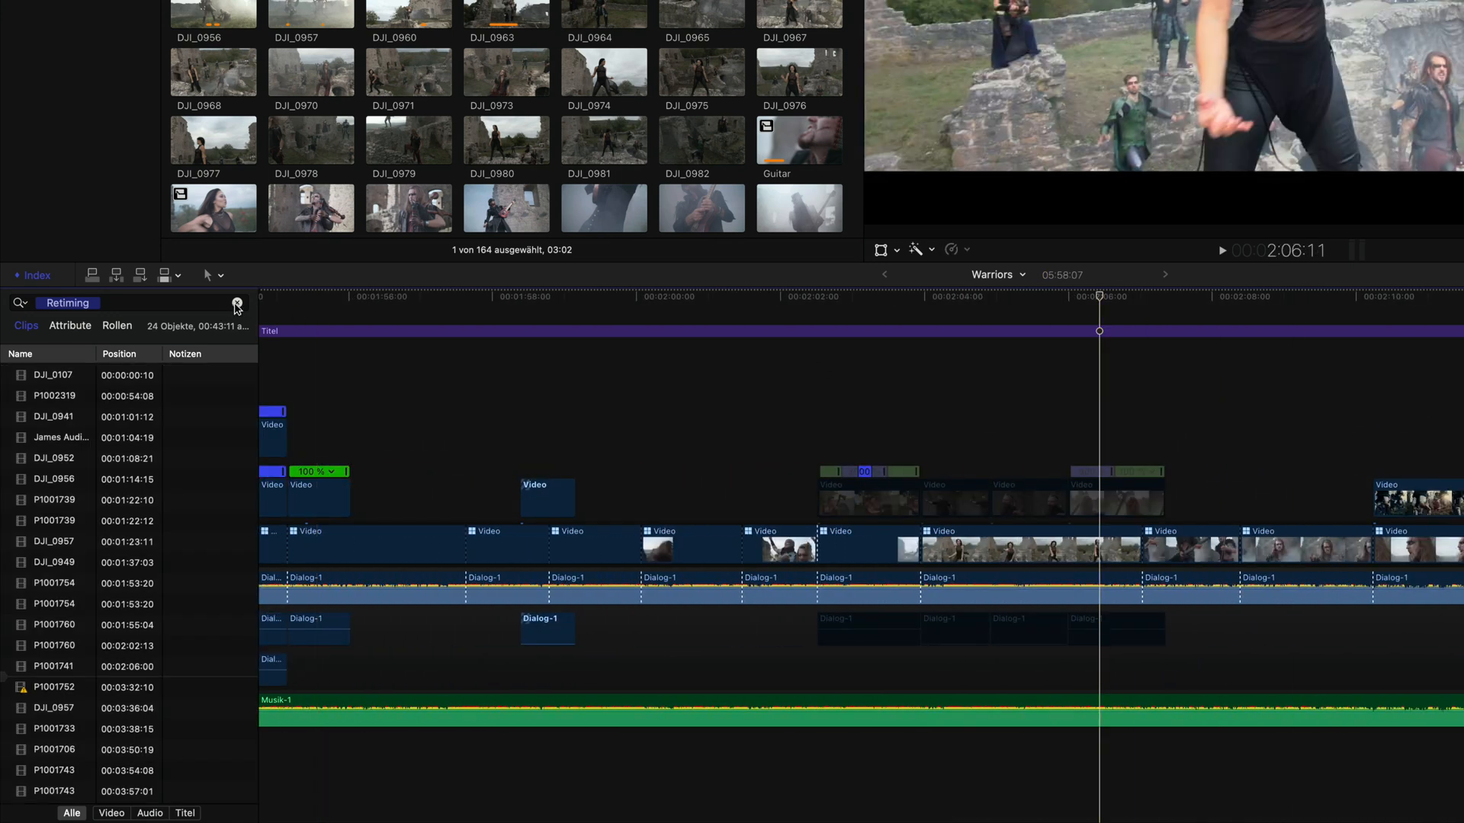
Step: Clear the filter, search the timeline index for "retim" and jump to the P1001739 entry
left_click(237, 302)
left_click(138, 304)
type("retim")
left_click(58, 500)
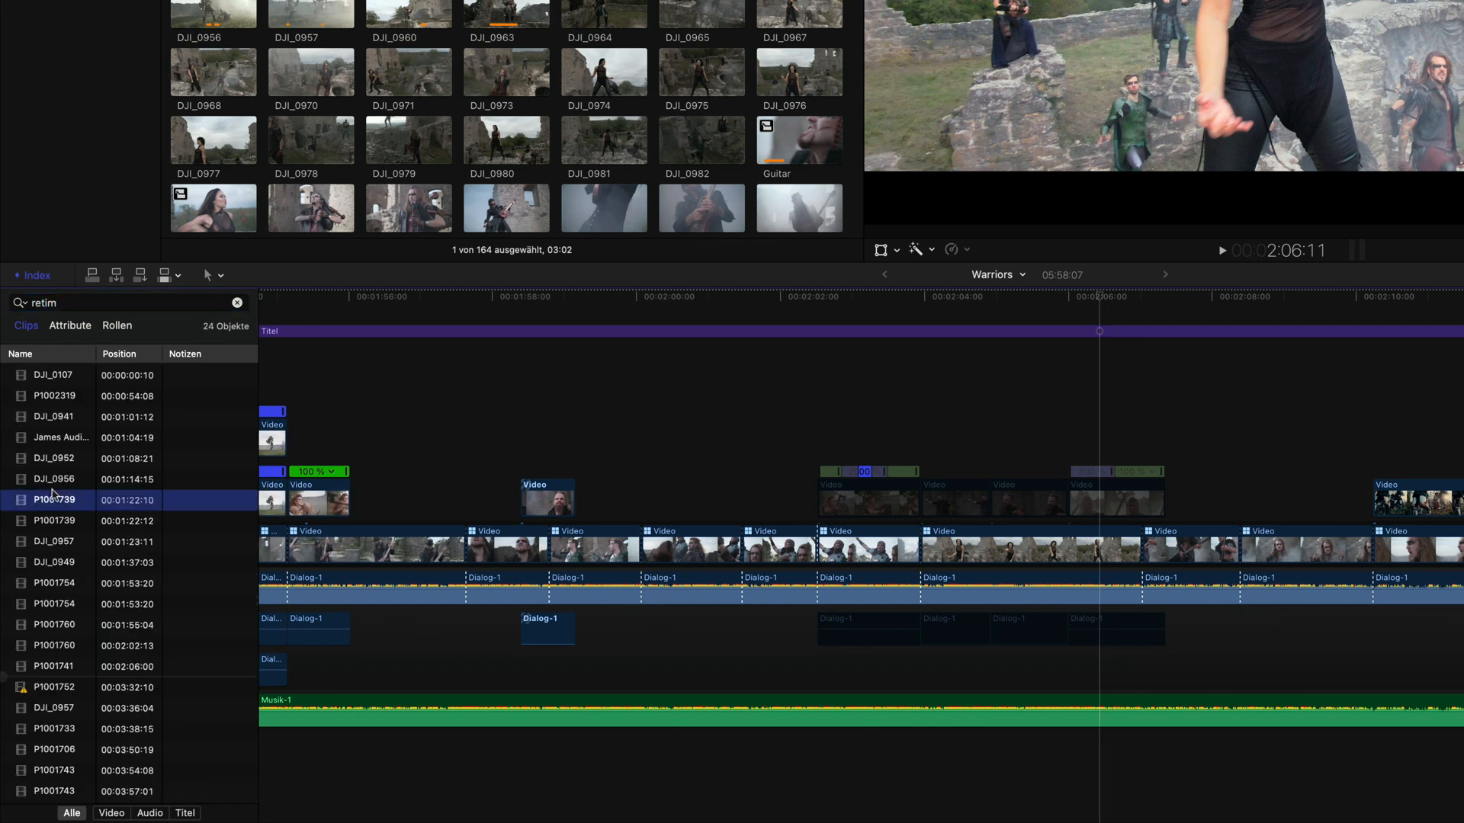
left_click(237, 303)
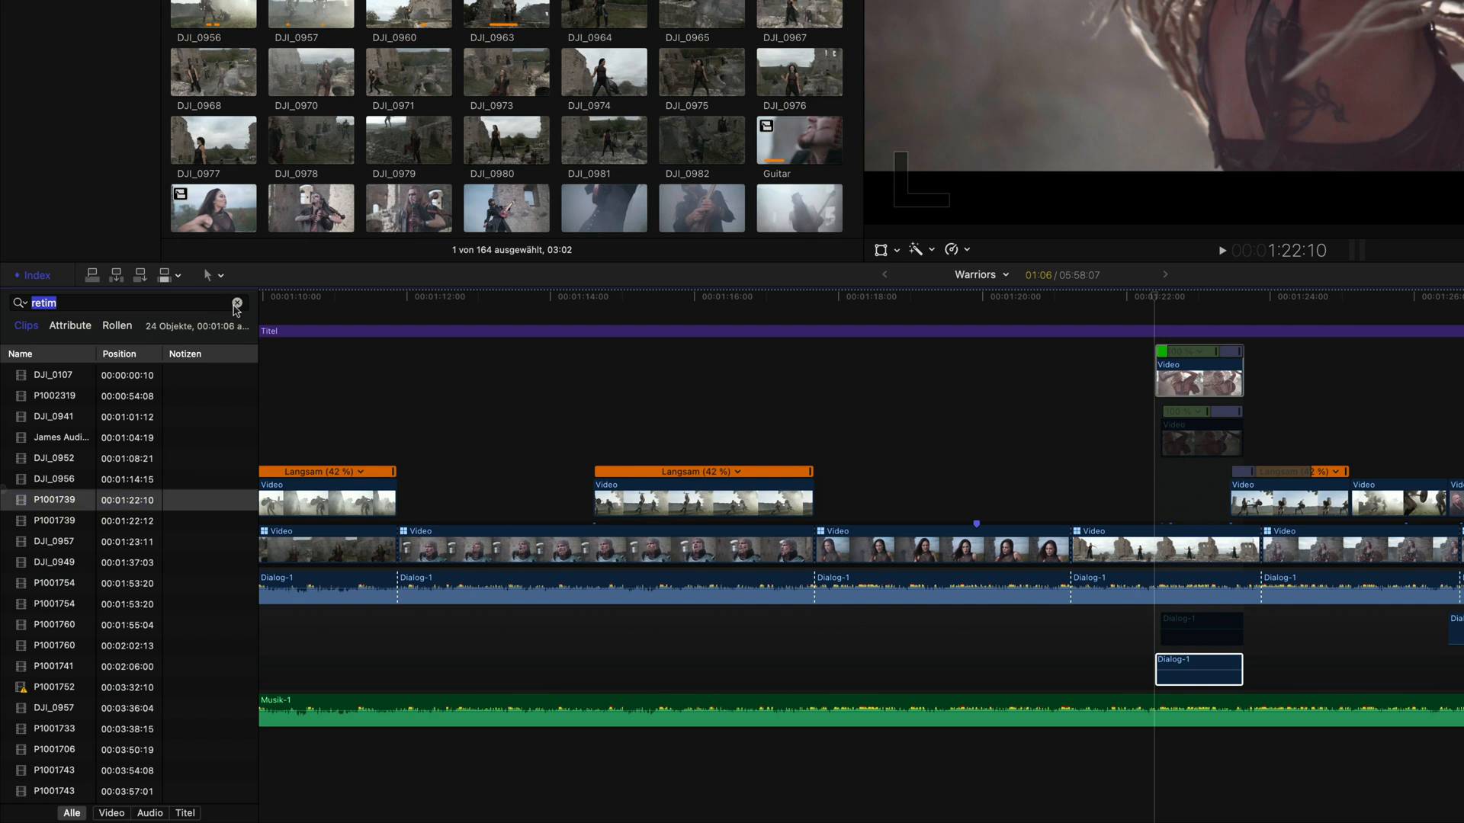
Step: Search the timeline index for "videoe", then clear the search
type("video")
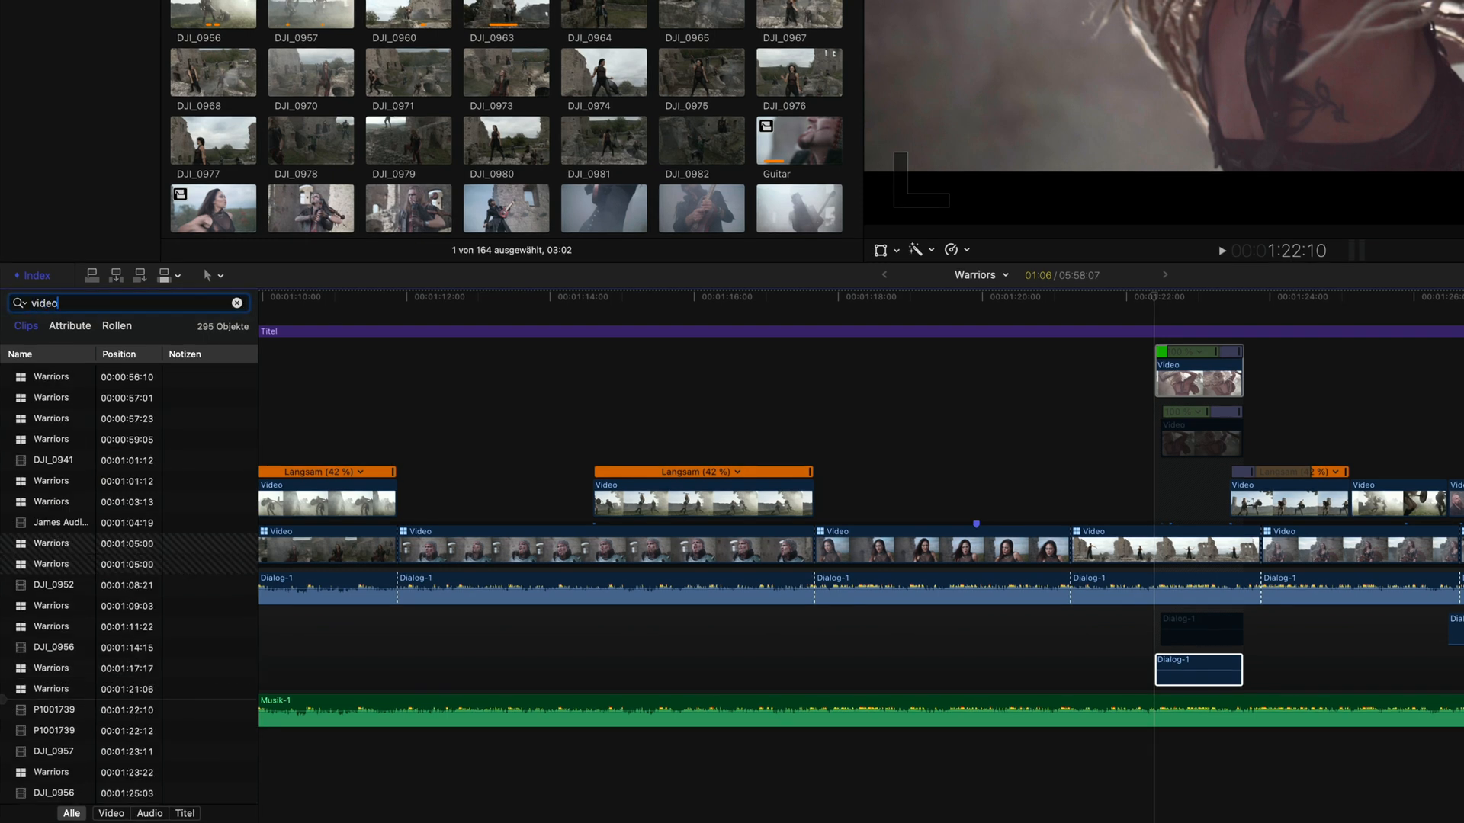
type("e")
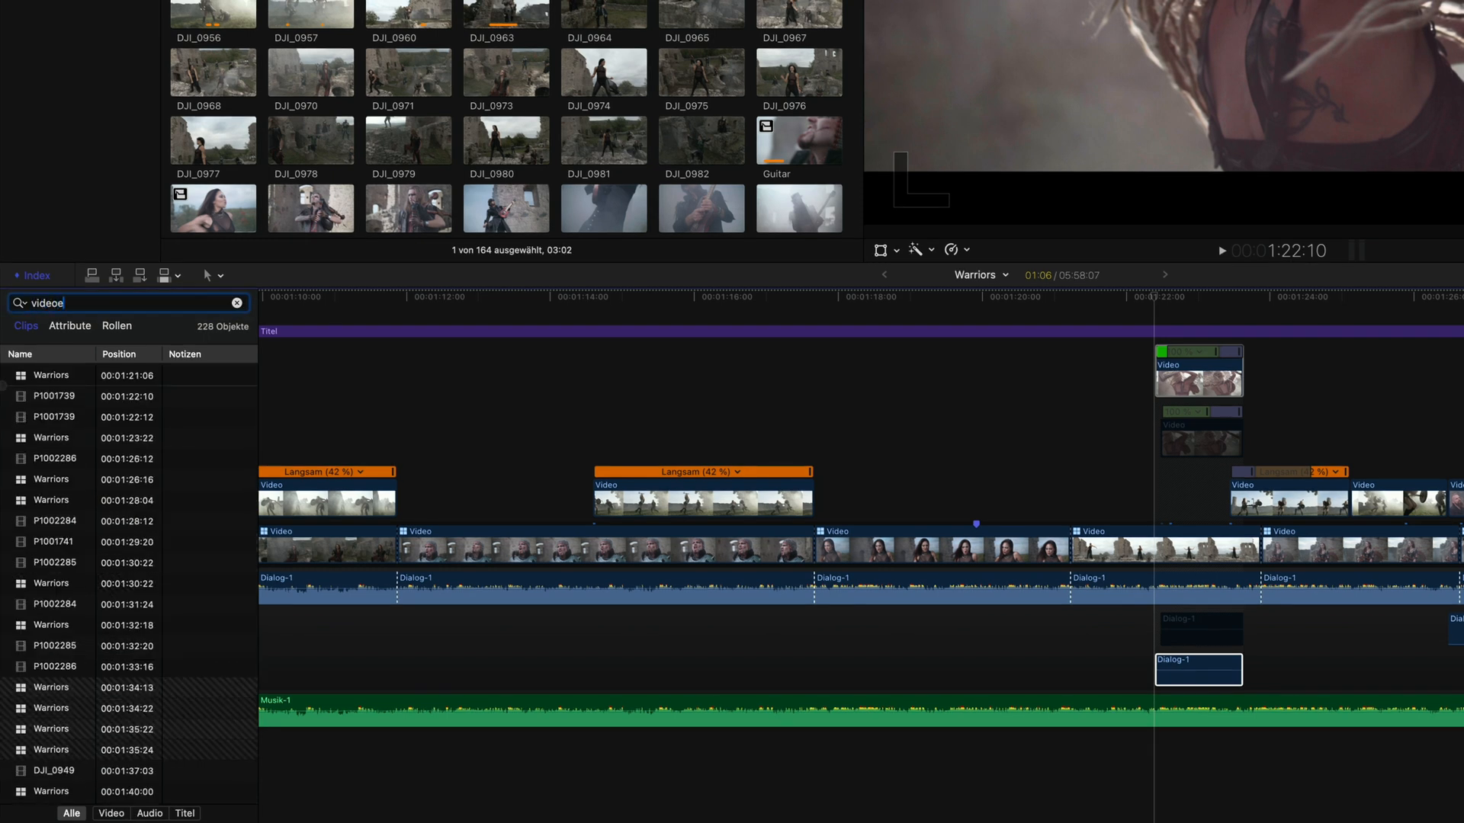
left_click(237, 305)
Step: Search the timeline index for "fehl", jump to P1002300 and the first mTransition entry, then clear the search
type("fehl")
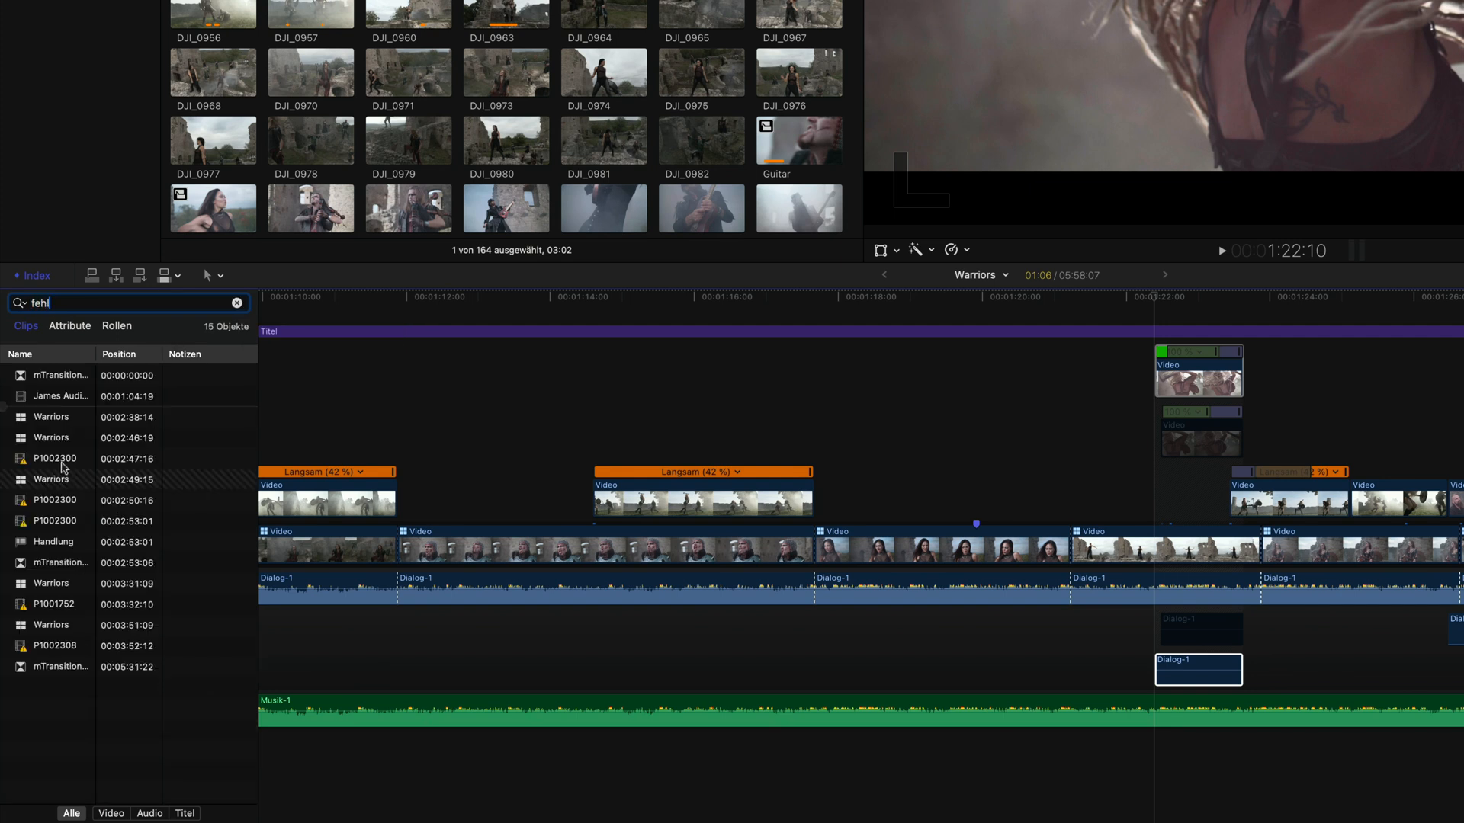
left_click(62, 462)
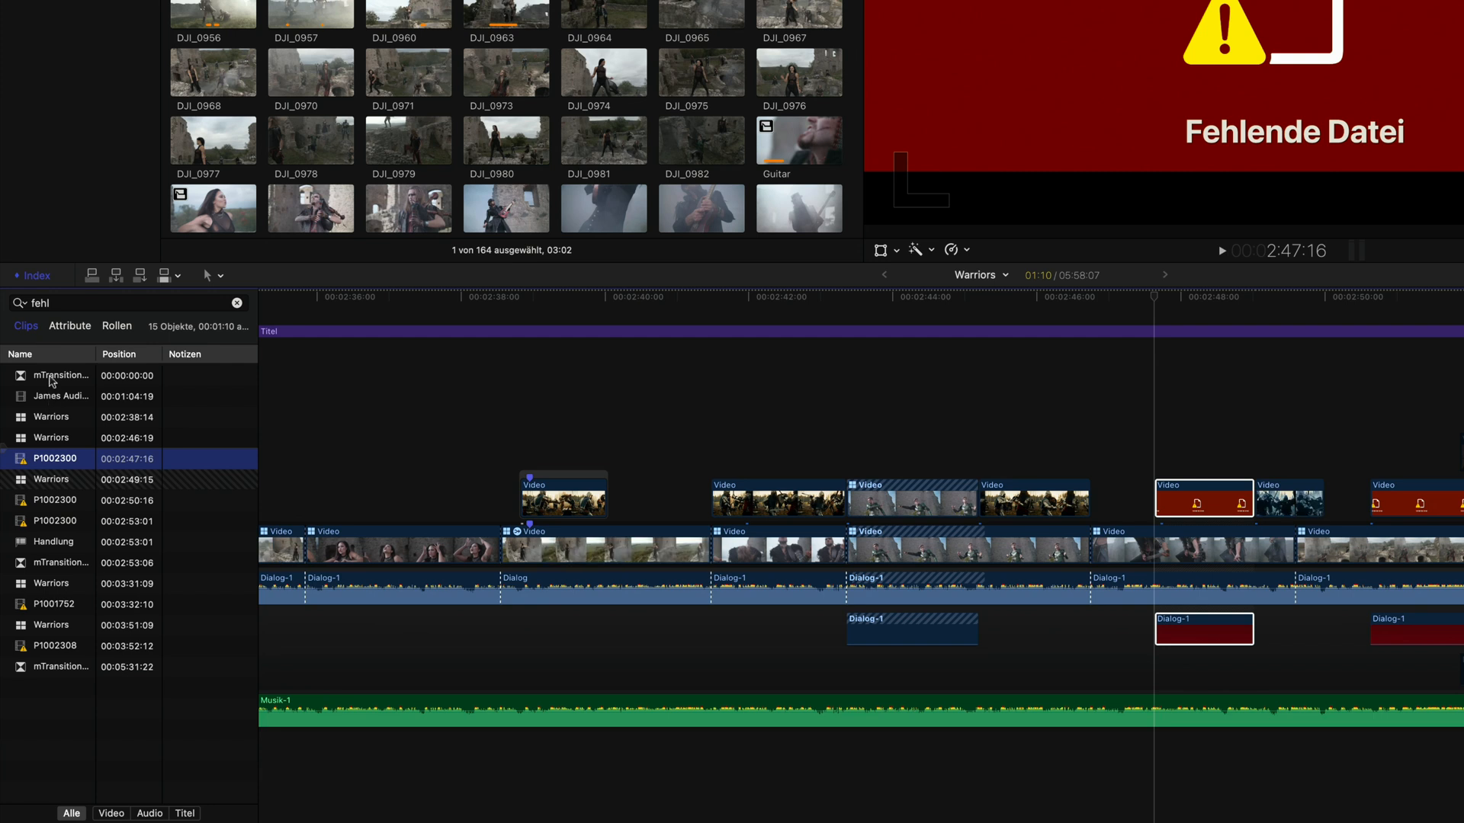
left_click(52, 378)
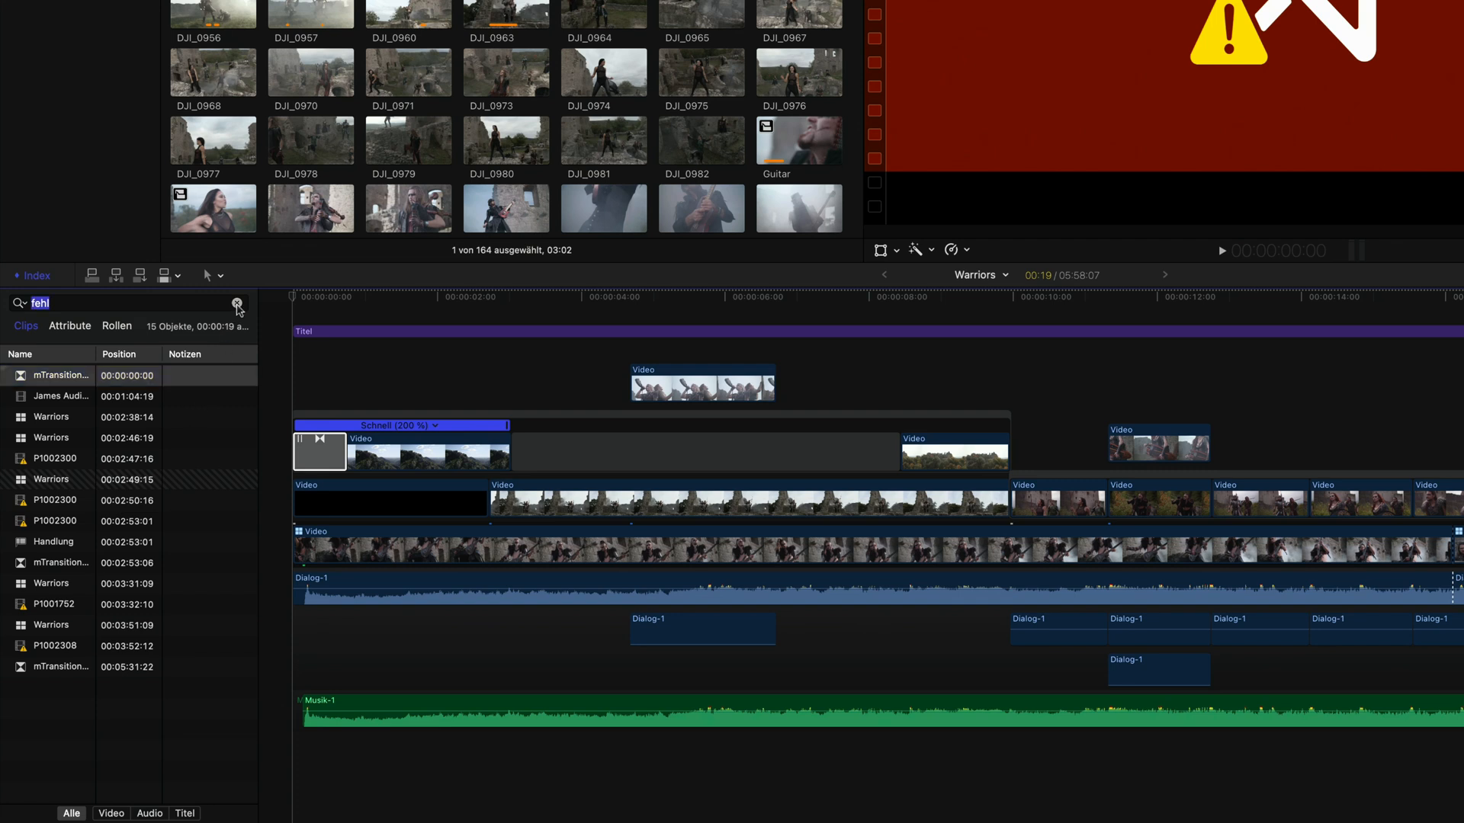
left_click(237, 303)
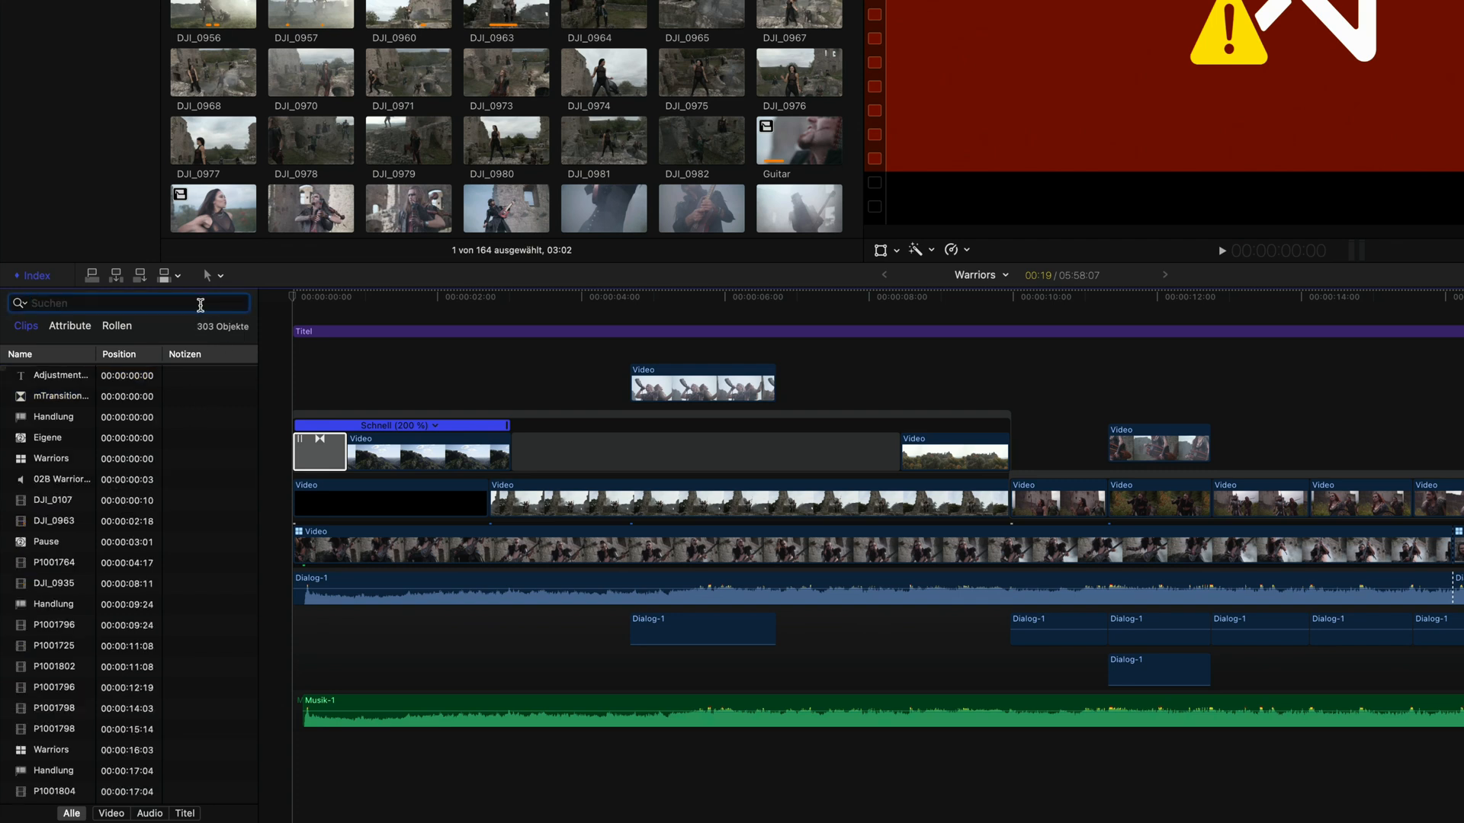
Step: Search the timeline index for "24A" and jump to the DJ_0948 and DJ_0949 entries
type("24A")
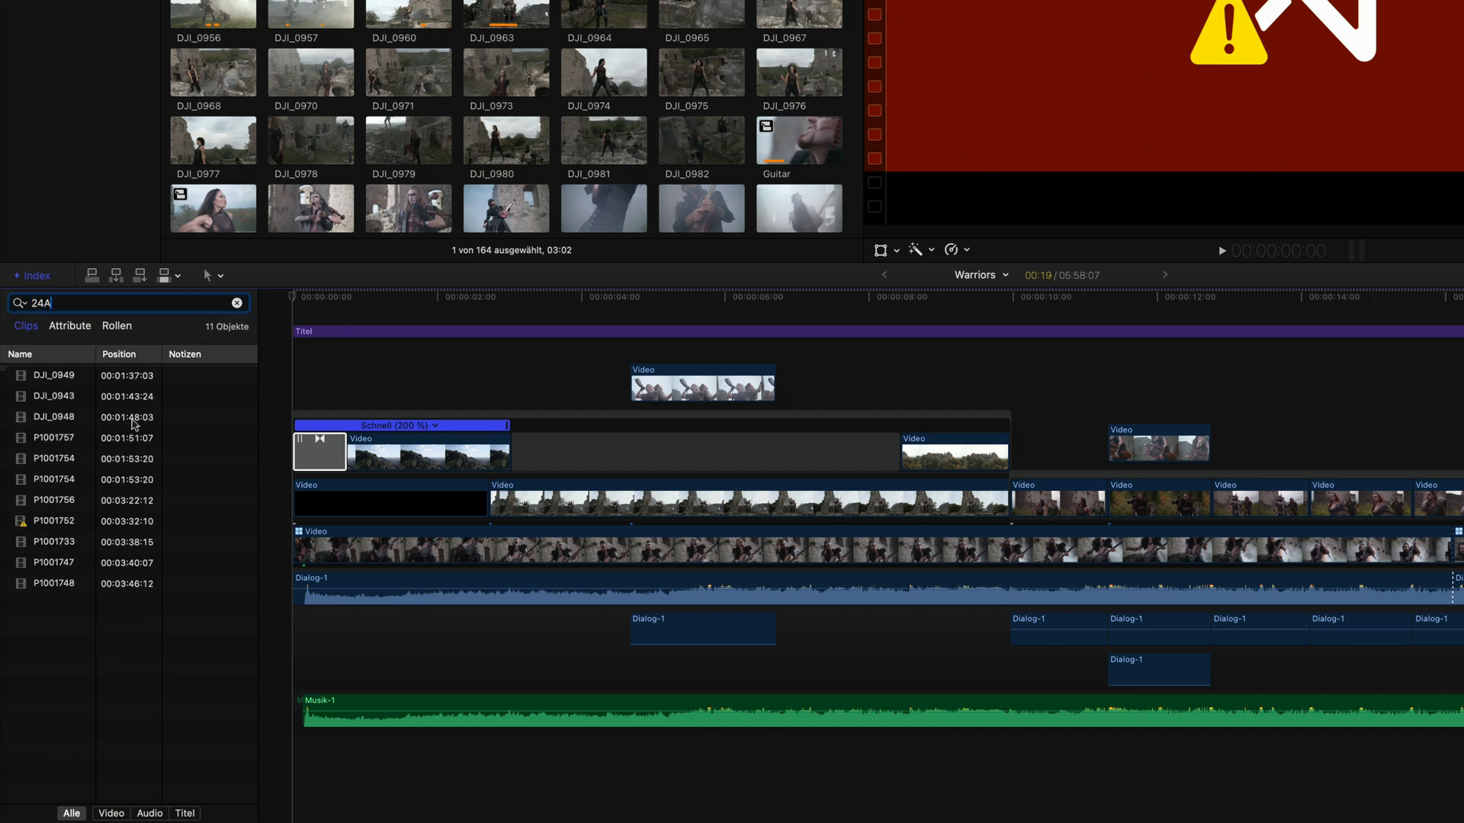
left_click(120, 418)
left_click(120, 375)
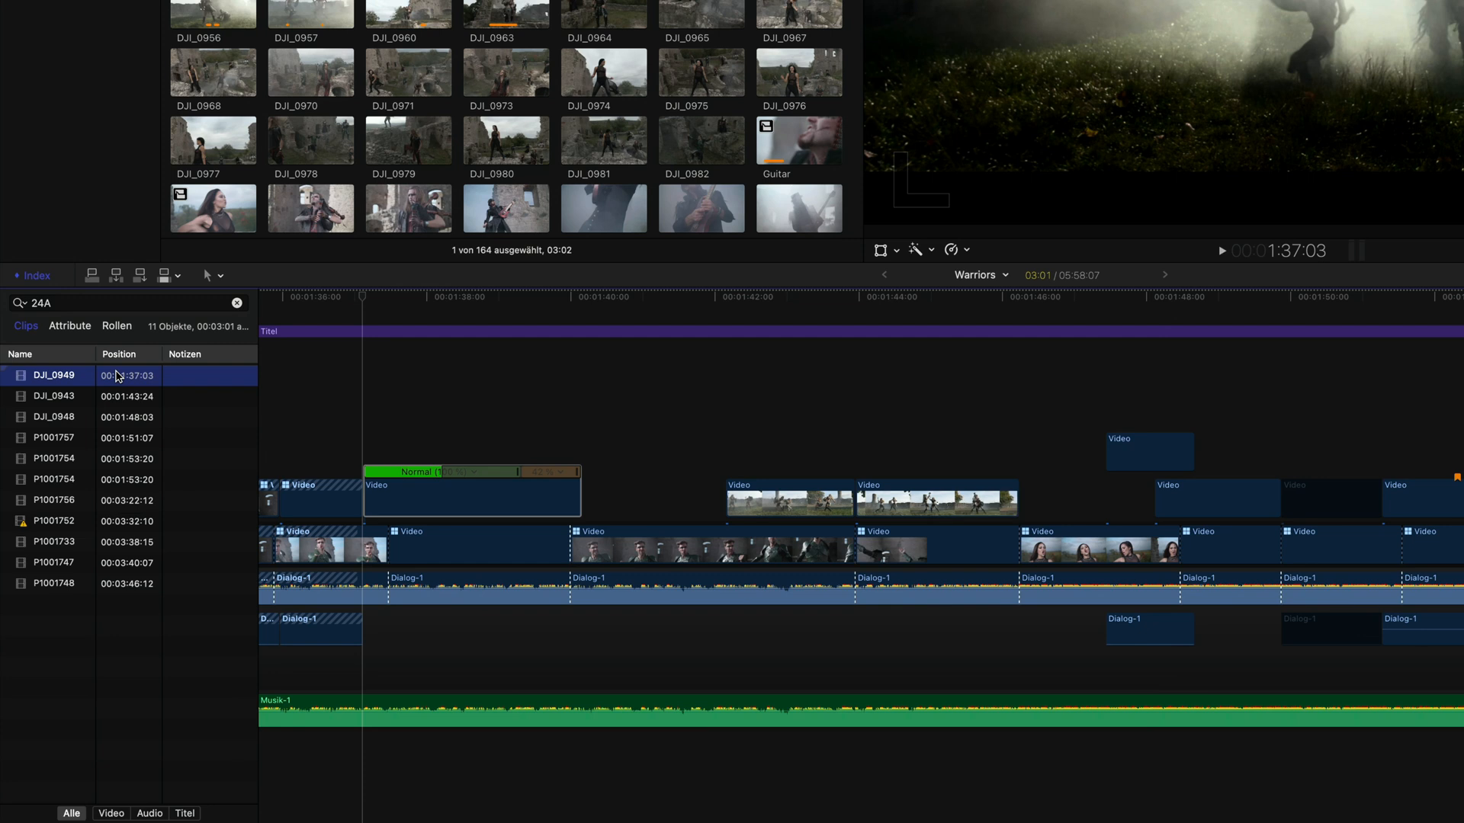
Step: Replace the timeline index search with "18B", jump to the P1001807 entry, then clear the search
left_click(200, 304)
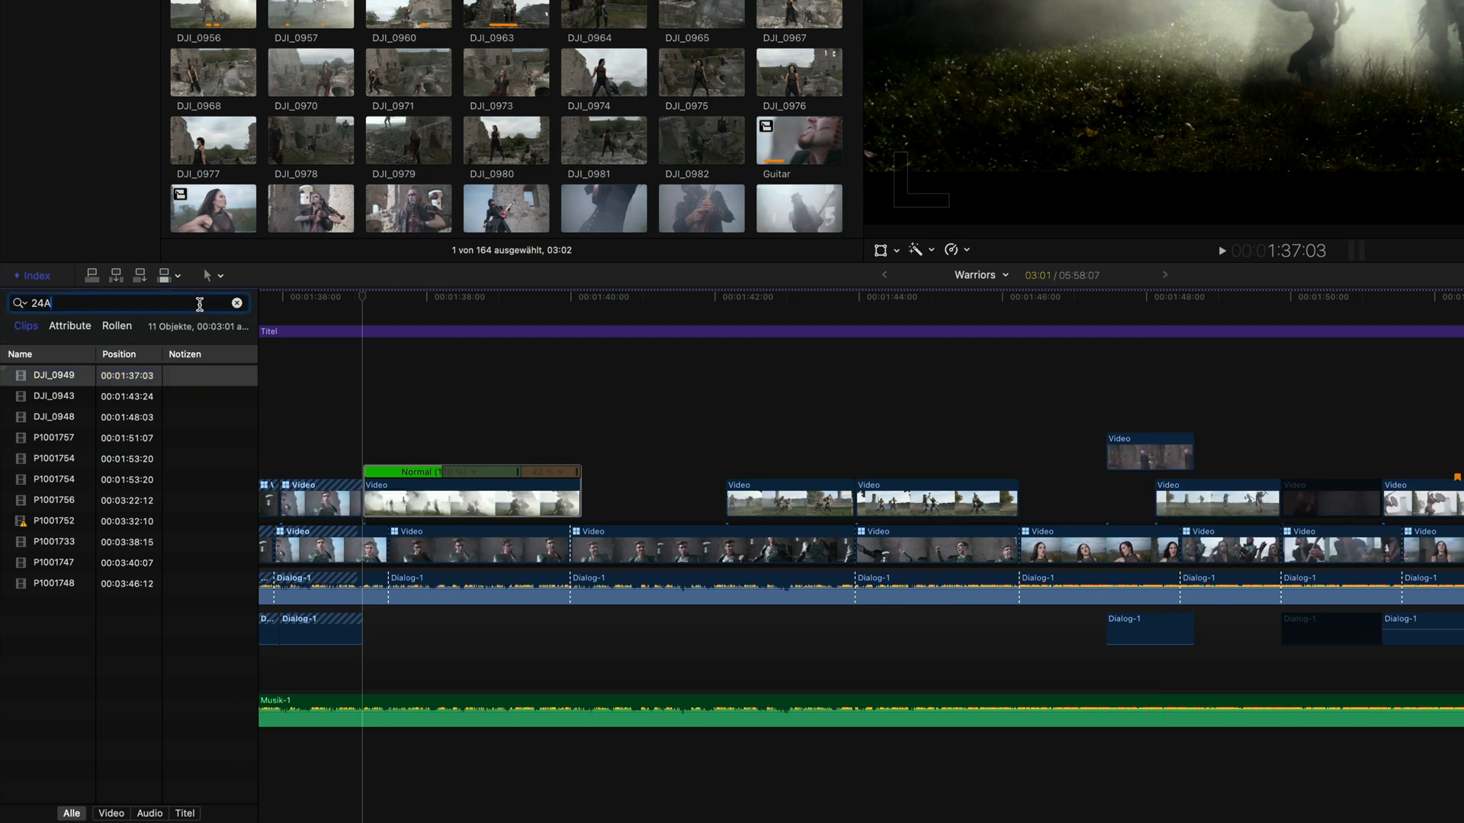
left_click(237, 303)
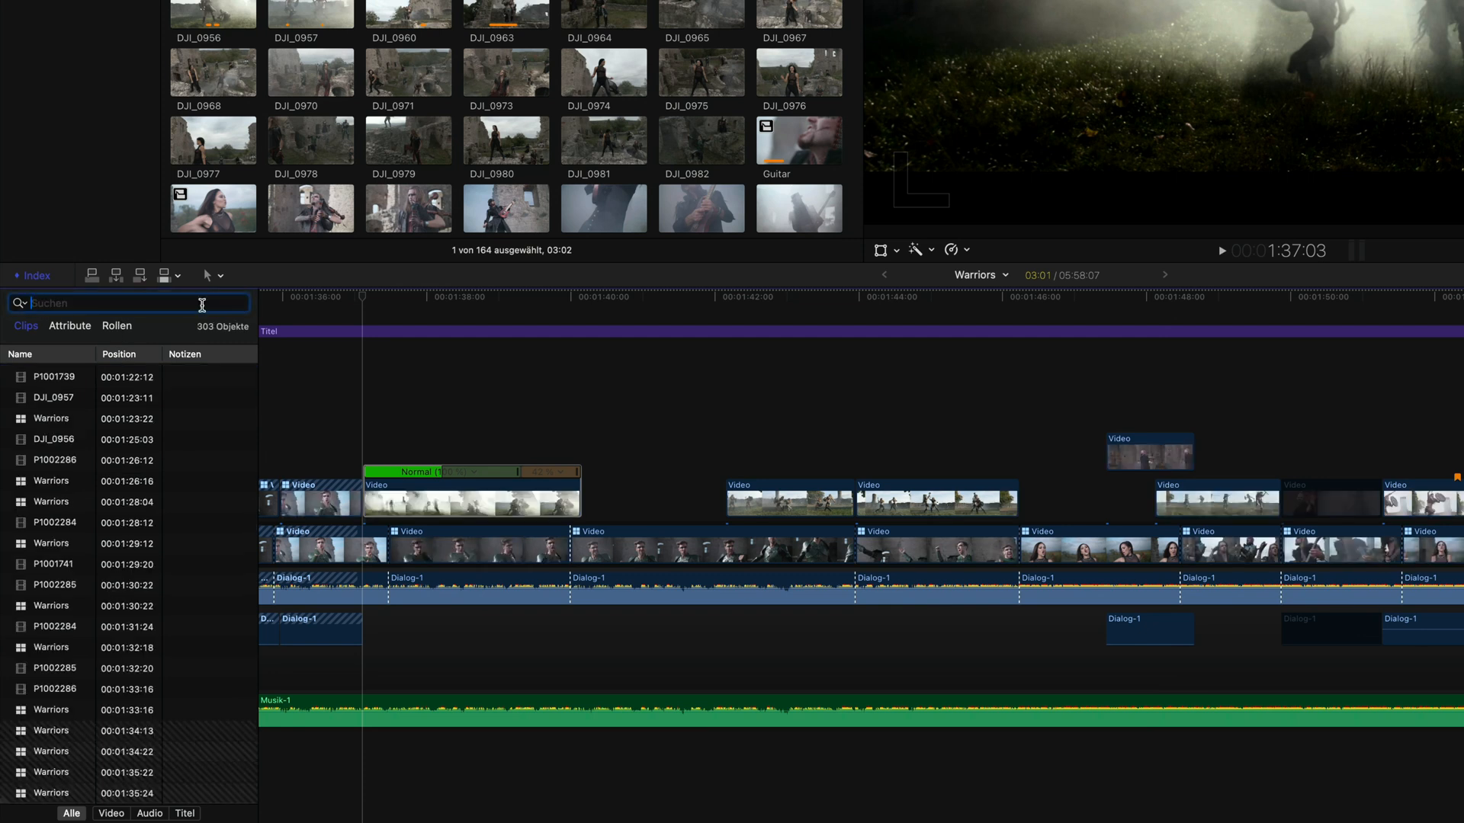
type("18B")
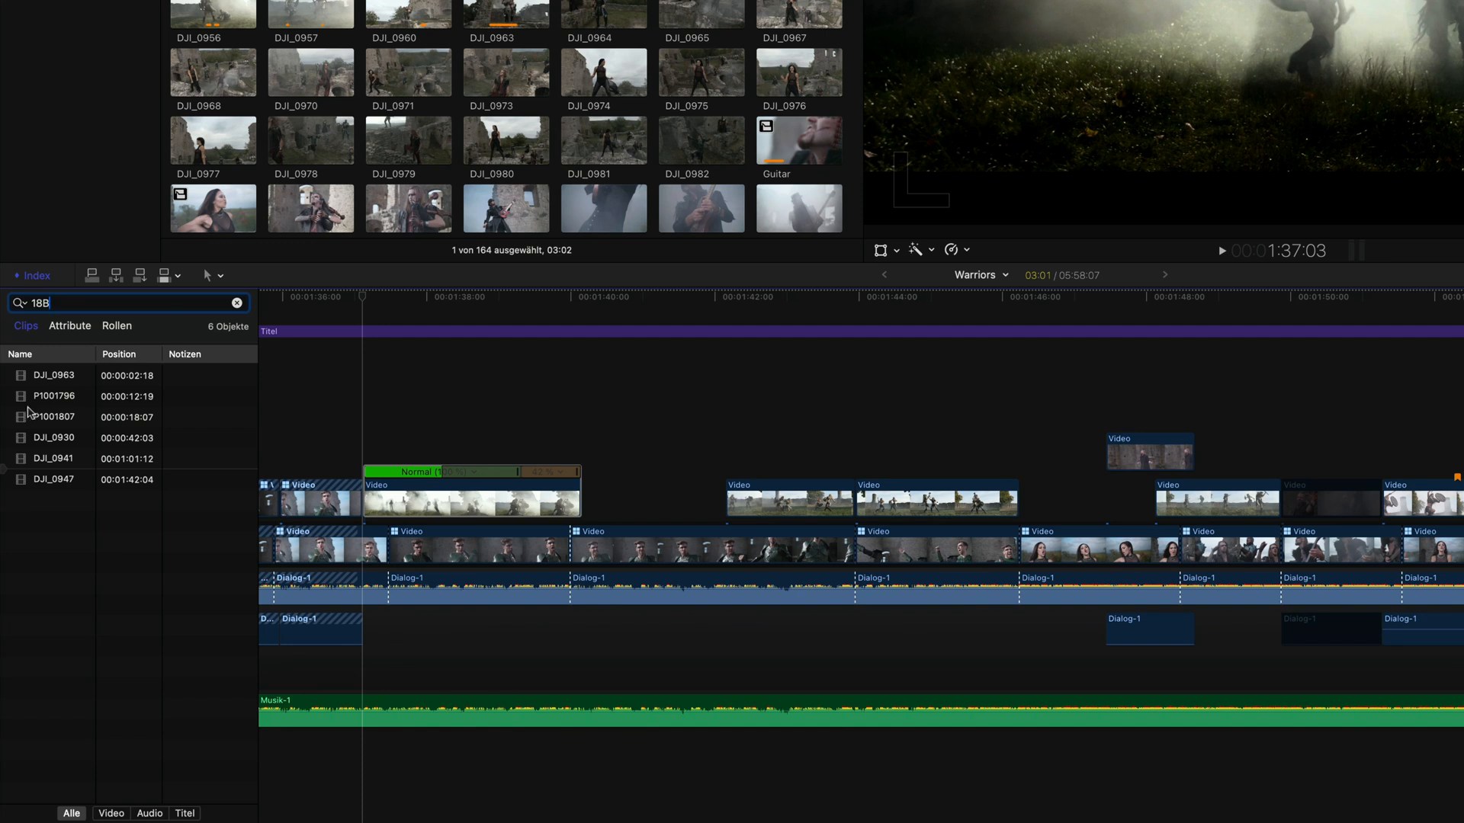
left_click(28, 412)
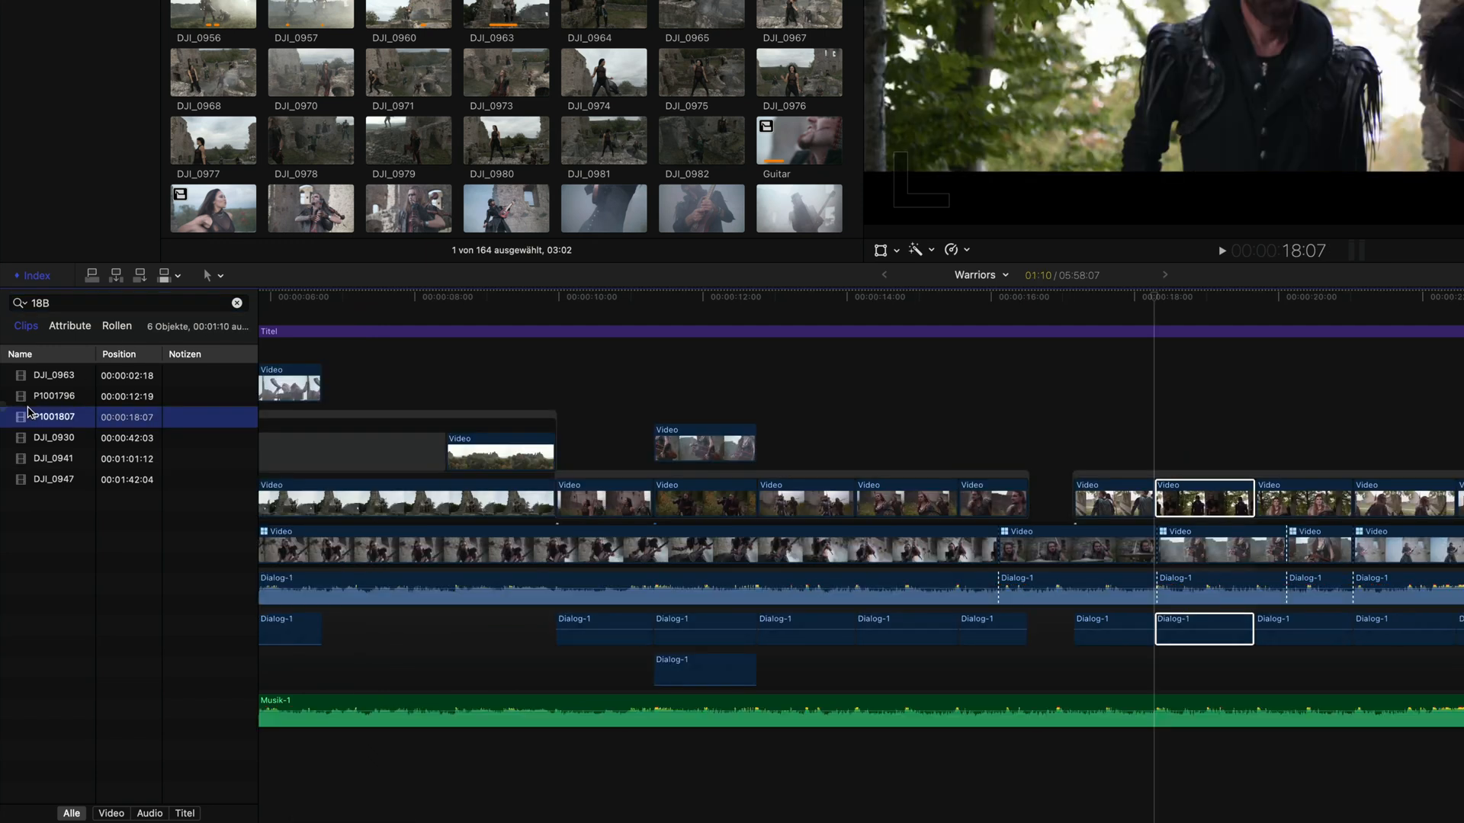
left_click(236, 303)
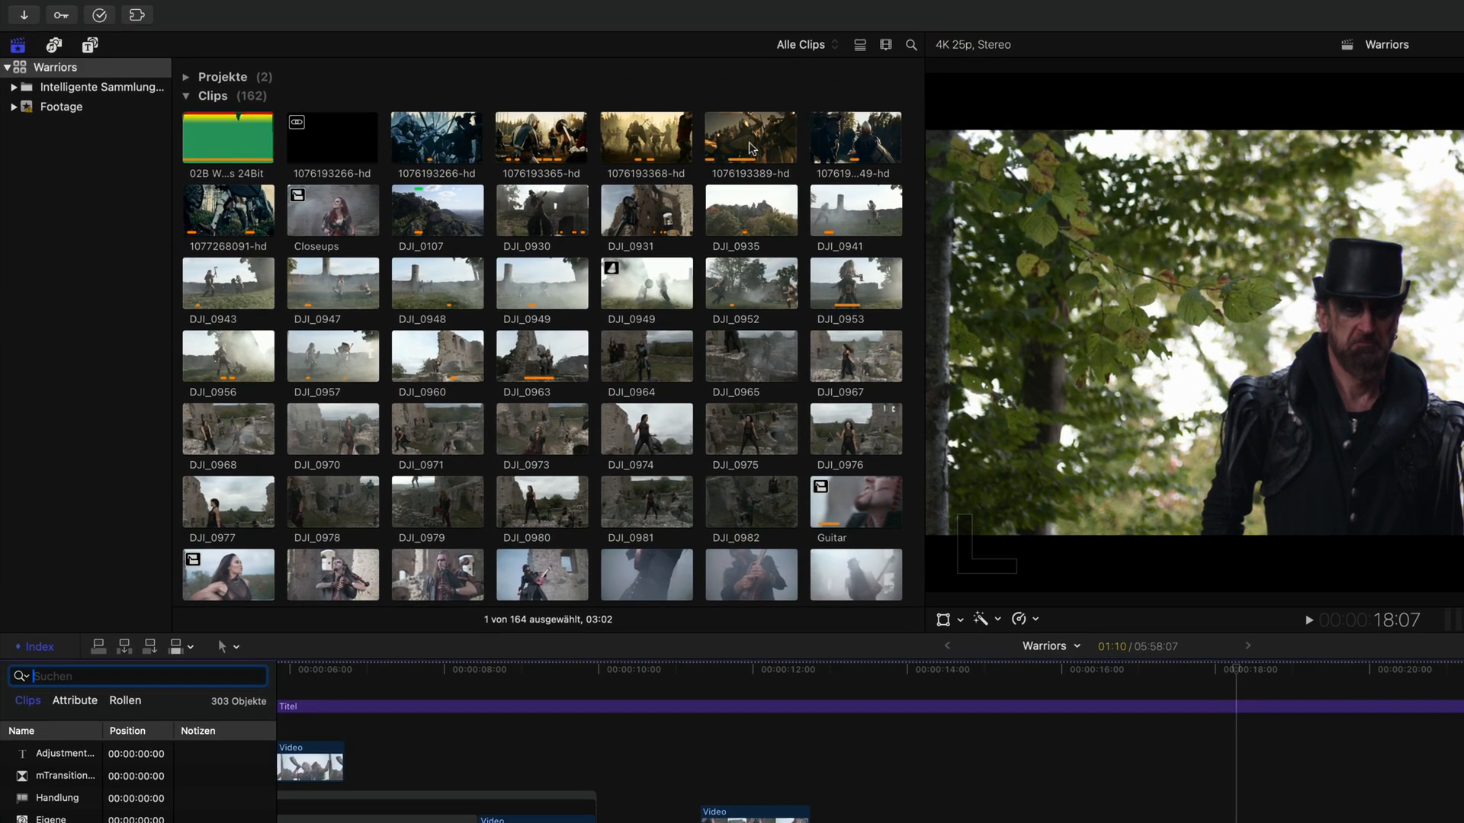
left_click(802, 112)
left_click(793, 107)
left_click(753, 141)
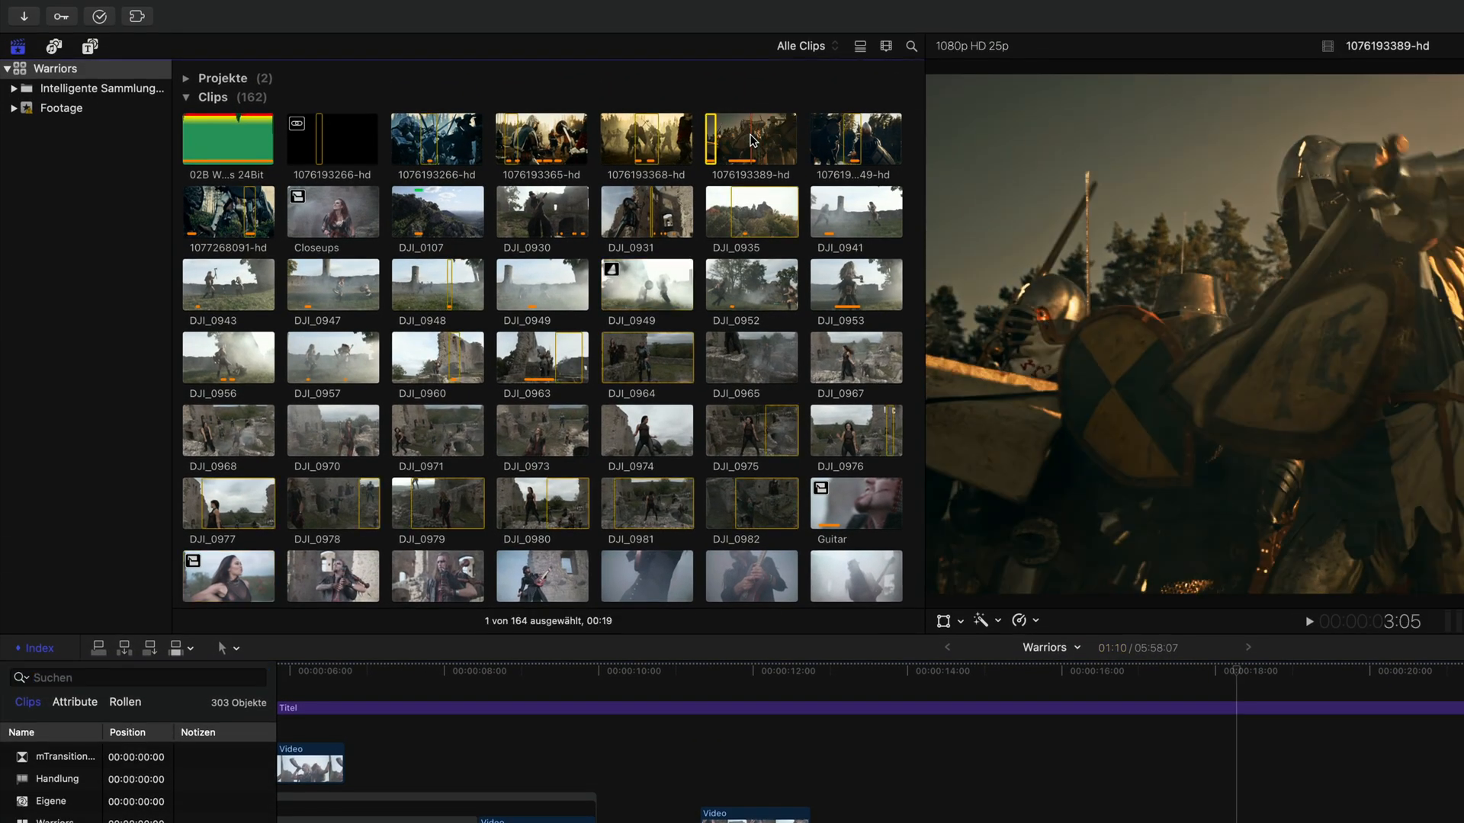
key("super+f")
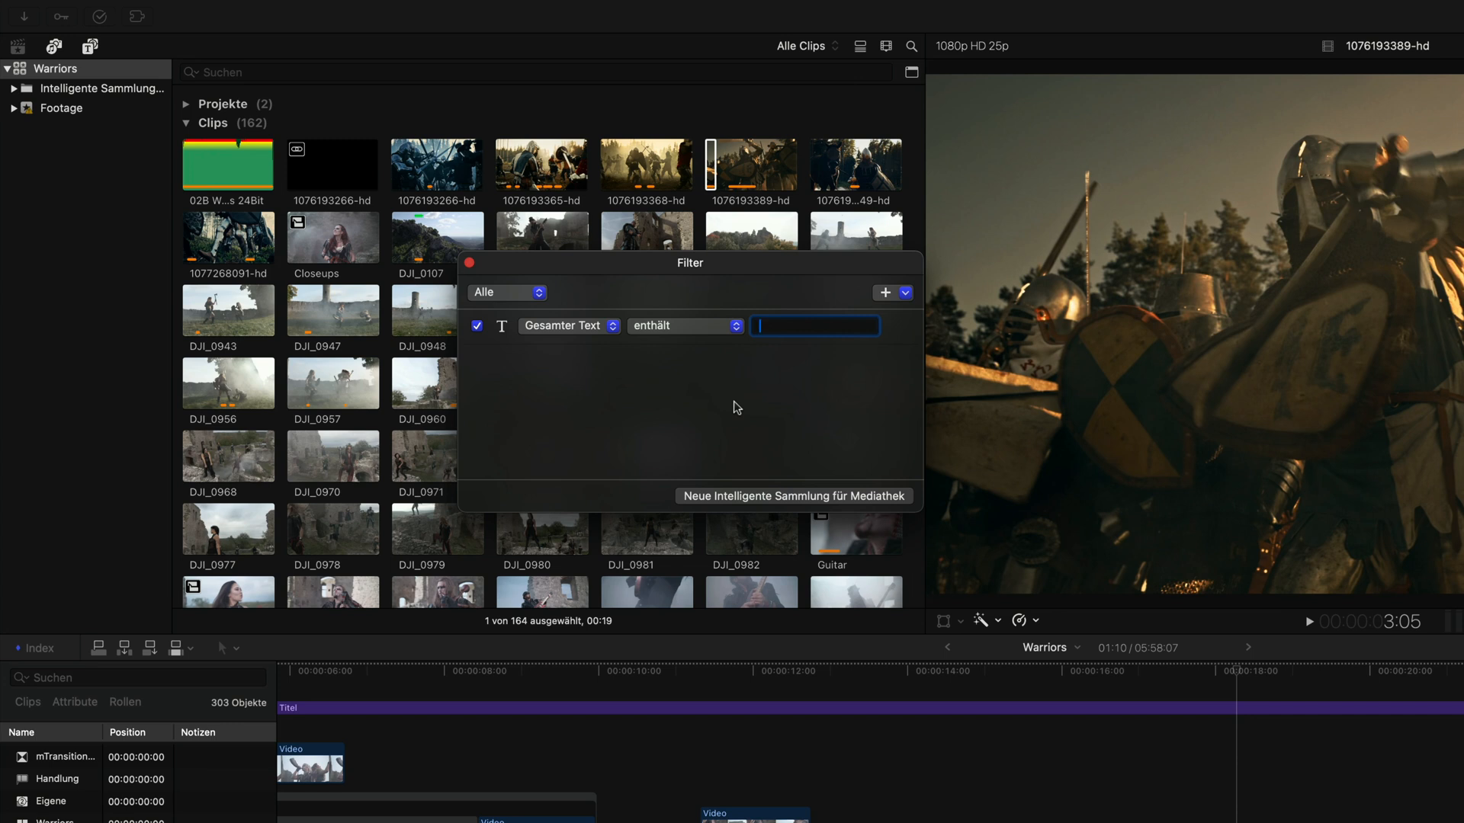
left_click(737, 327)
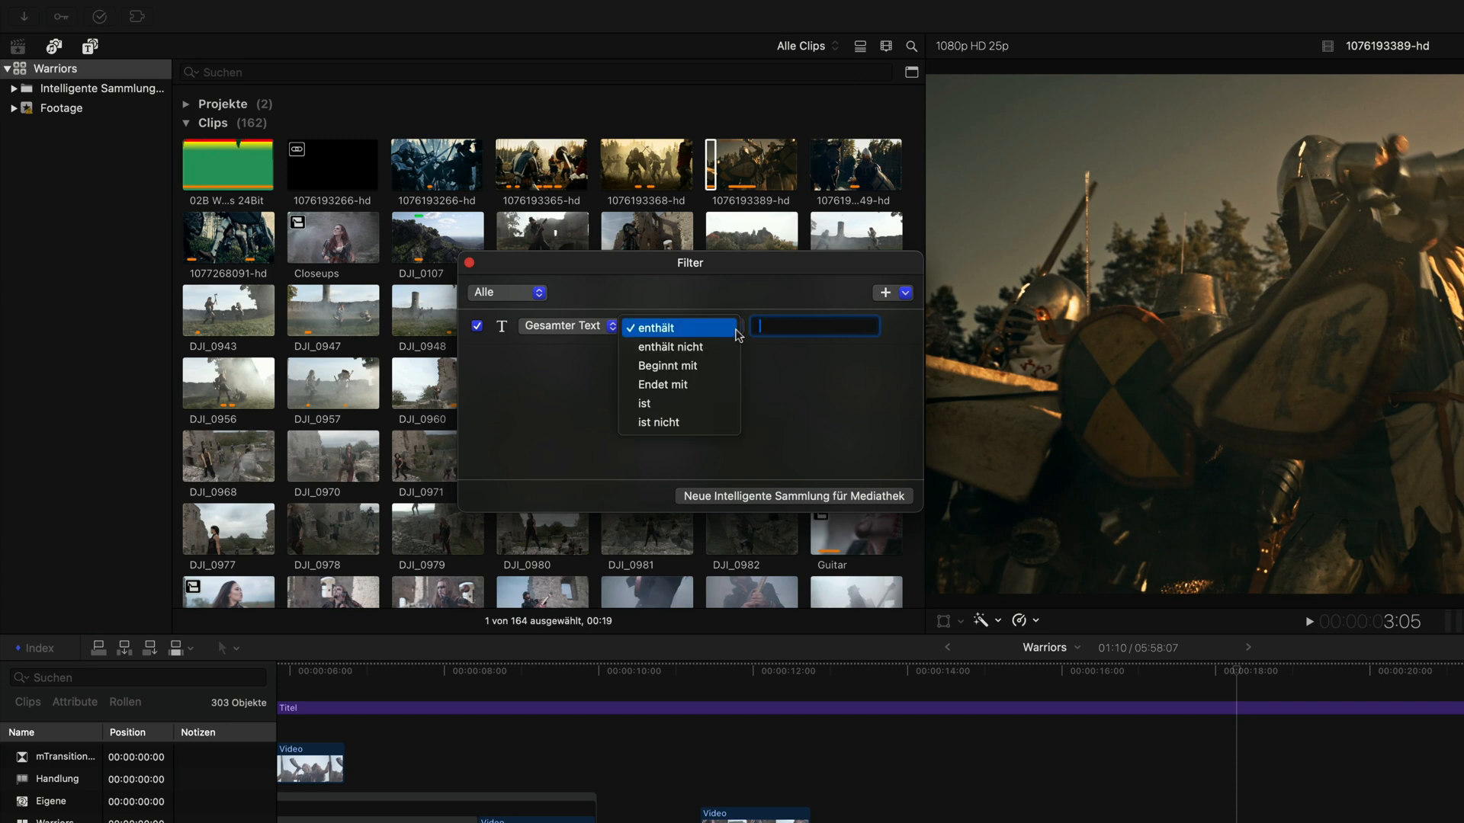